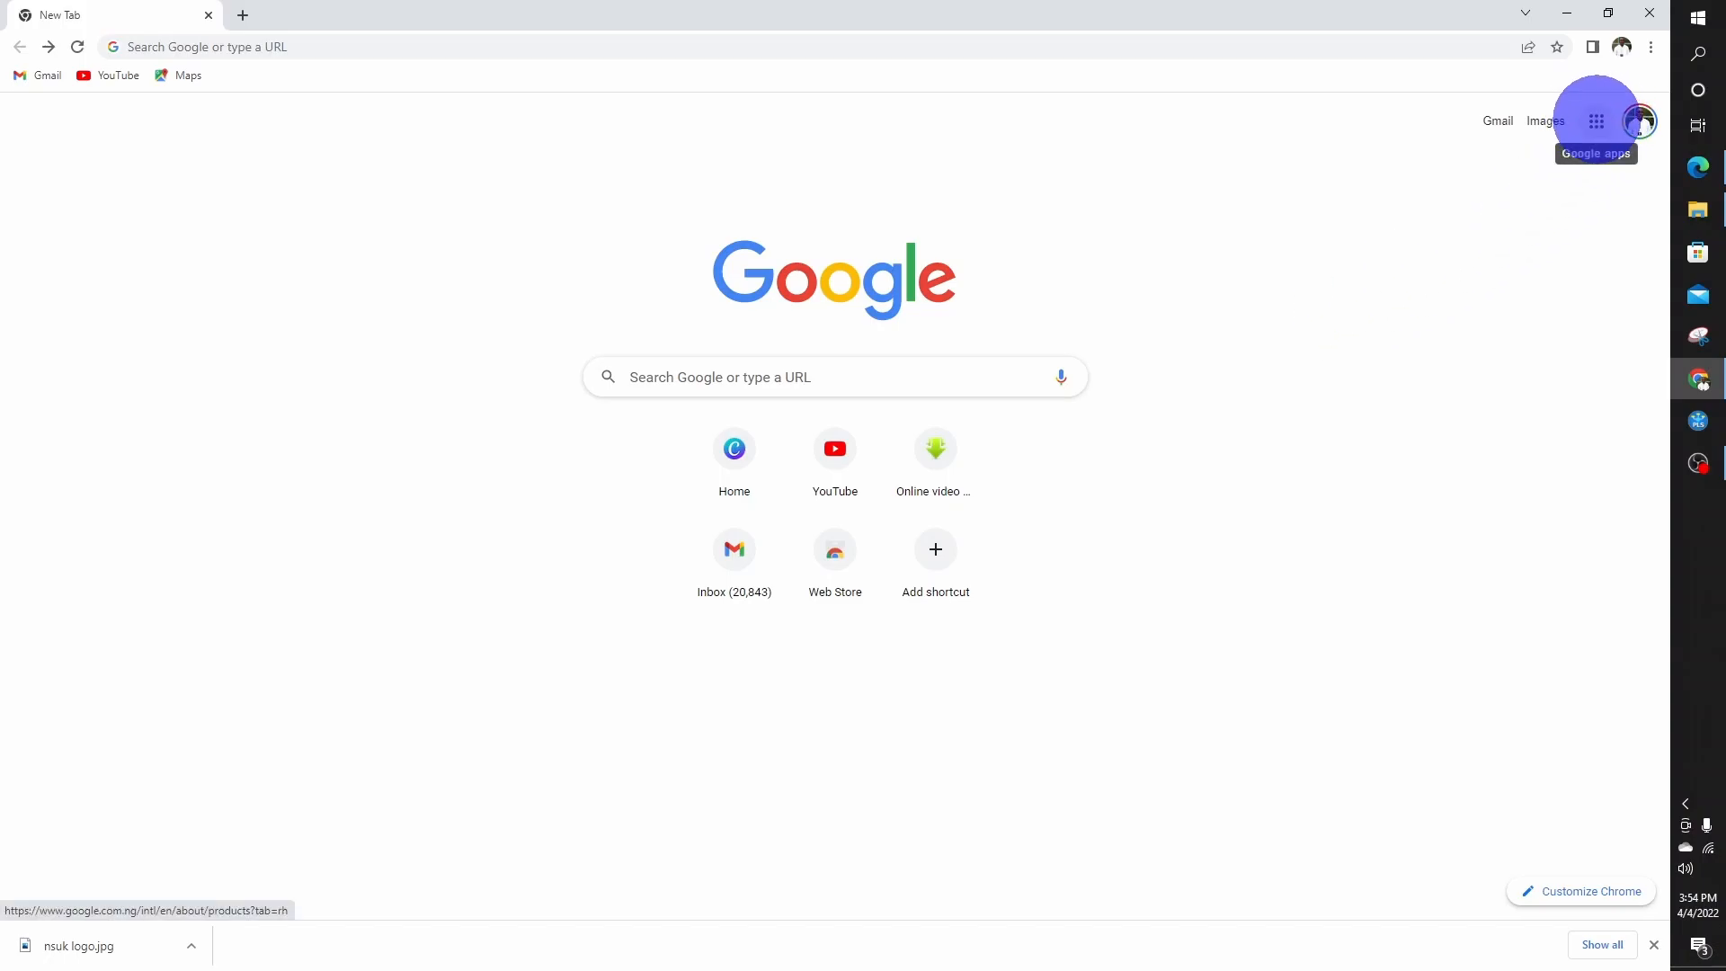
Open Google Forms from the Google apps and start a new blank form
click(1597, 121)
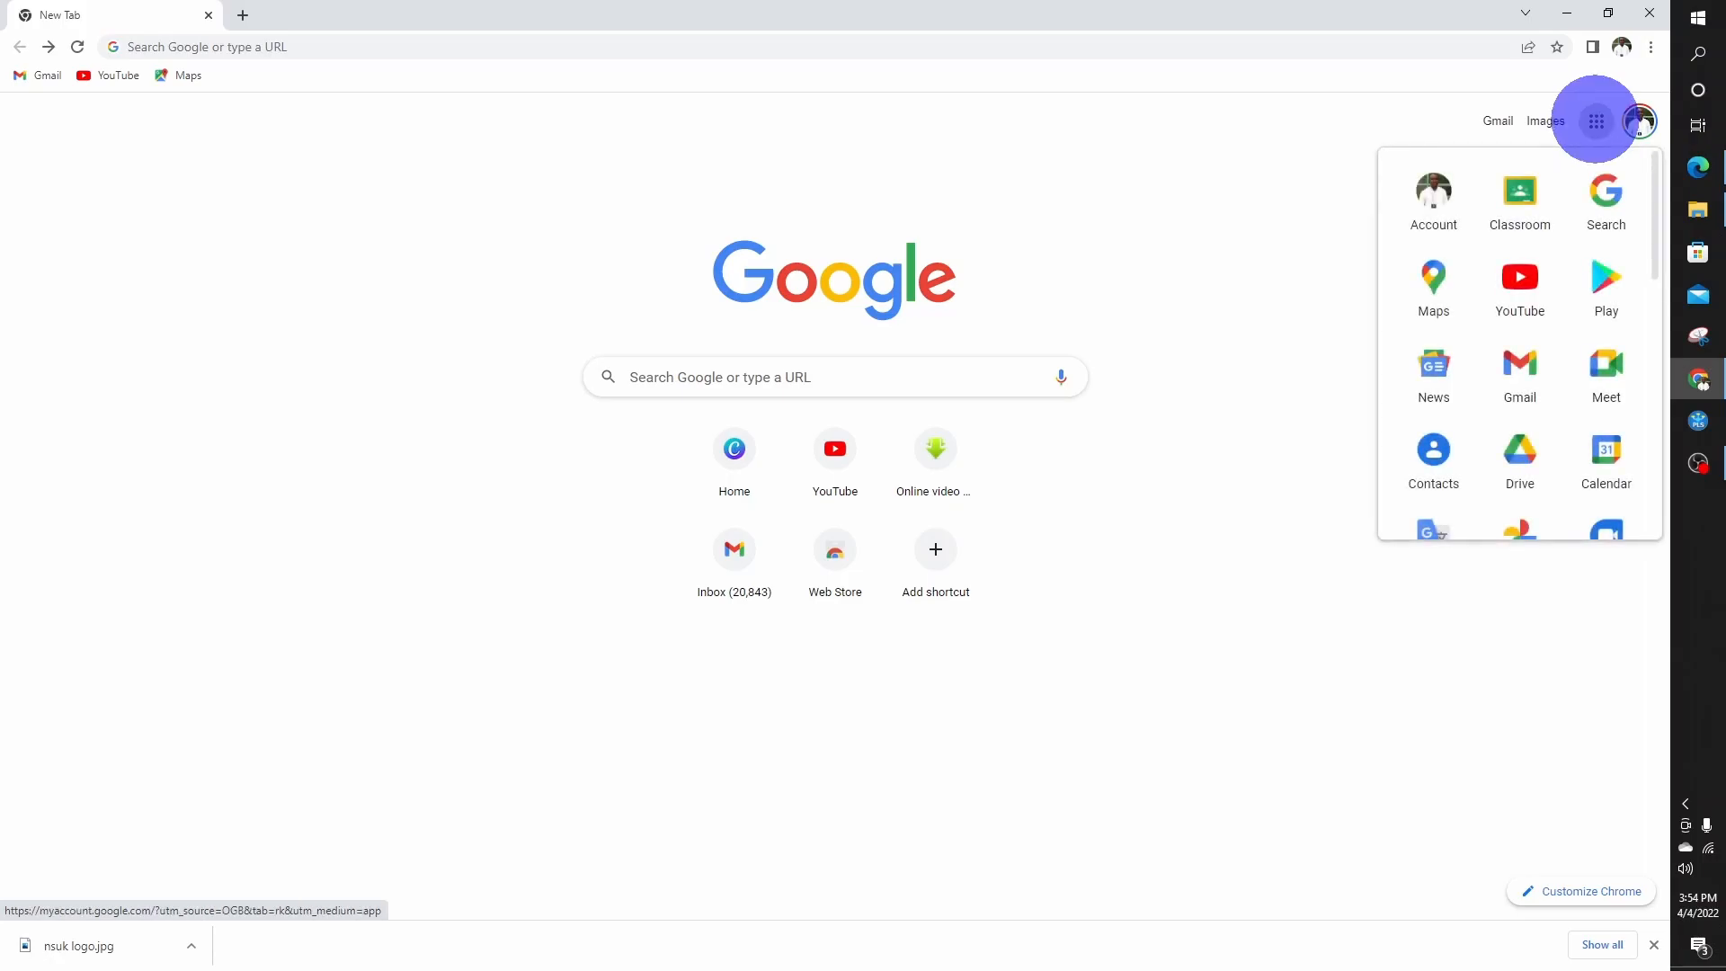
scroll(1481, 214, down, 8)
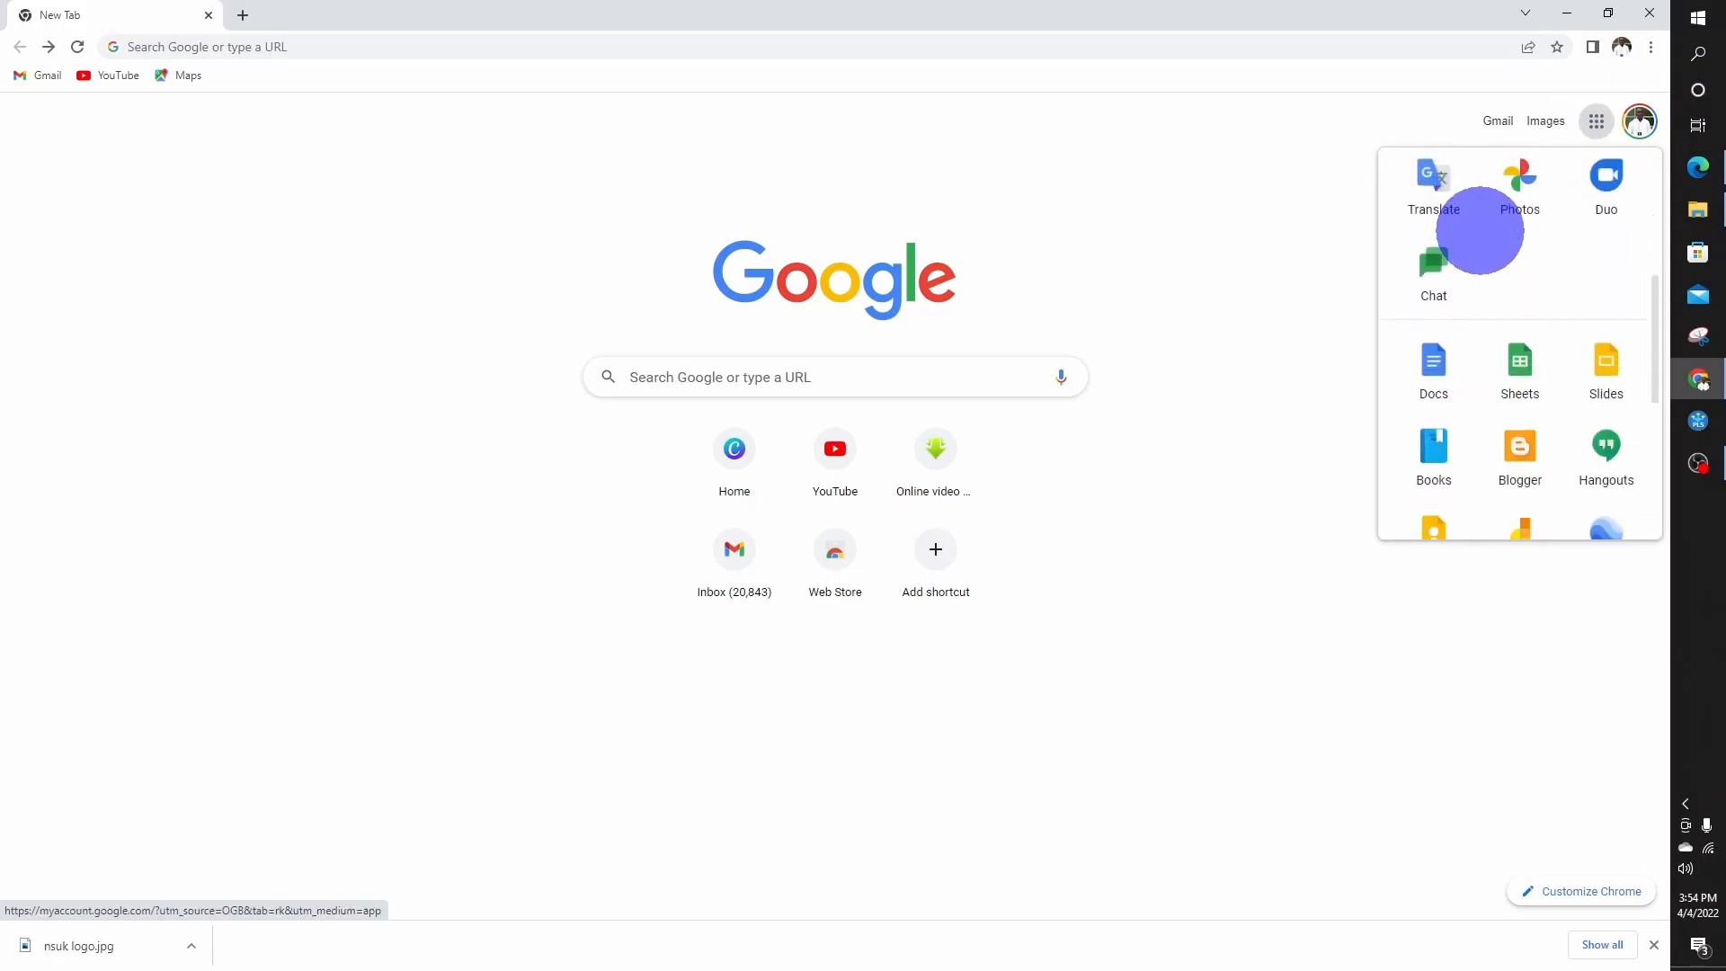
click(1519, 429)
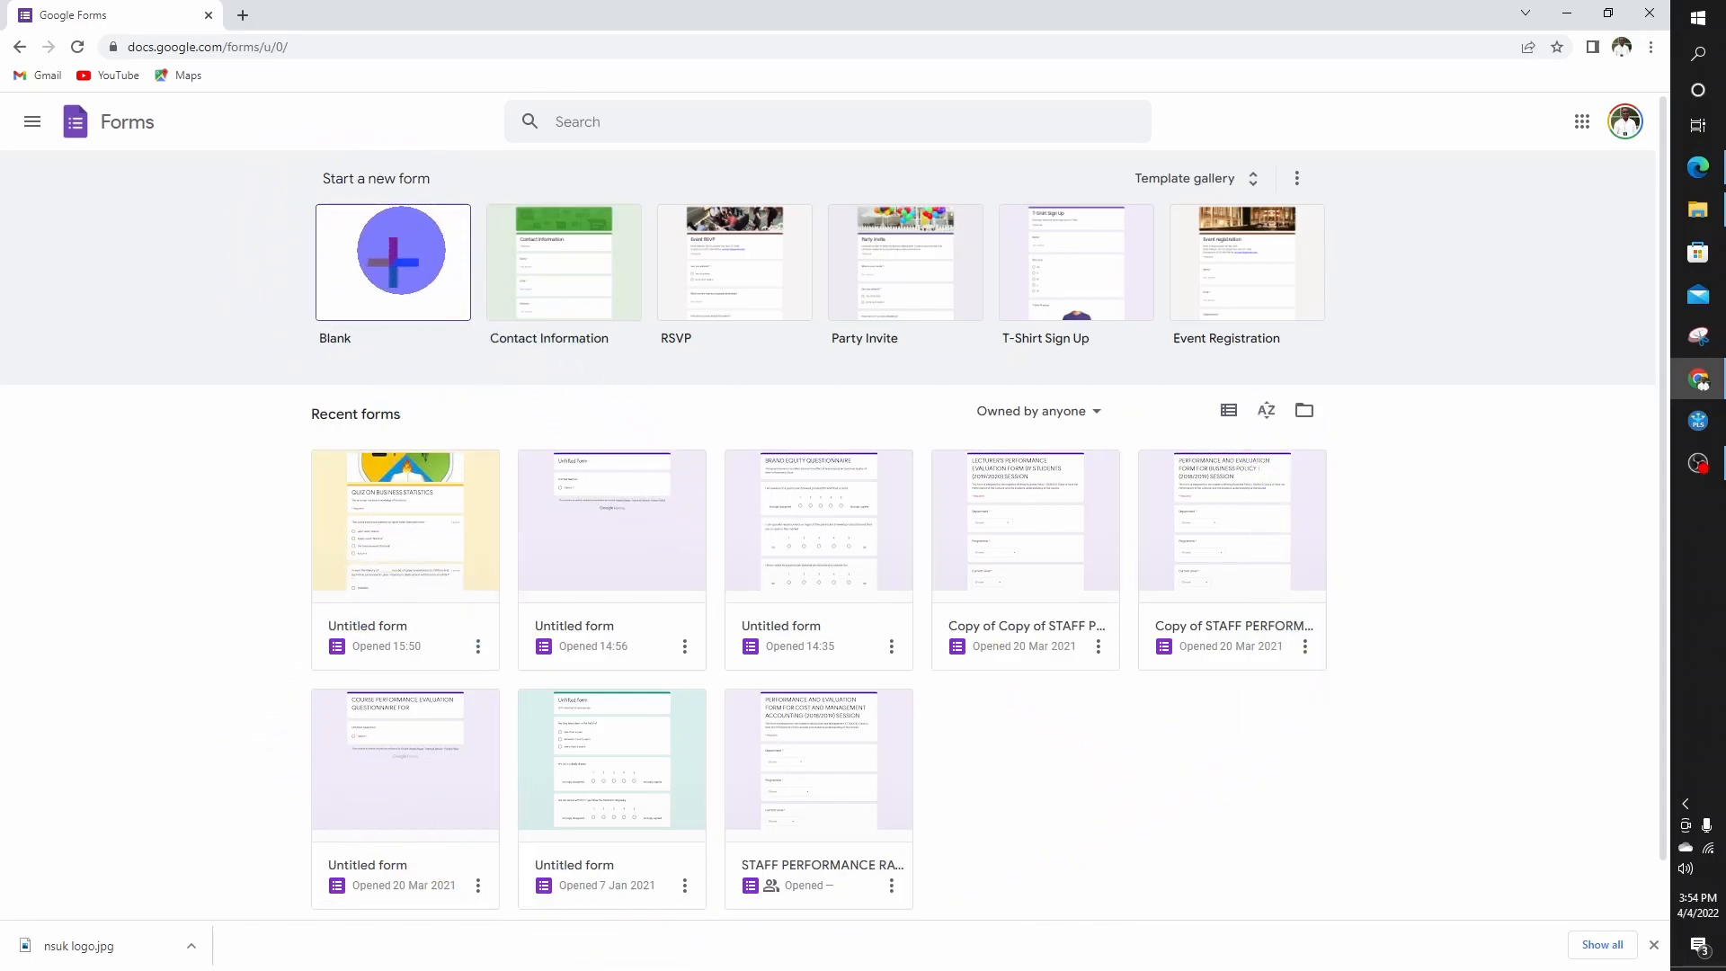
click(401, 251)
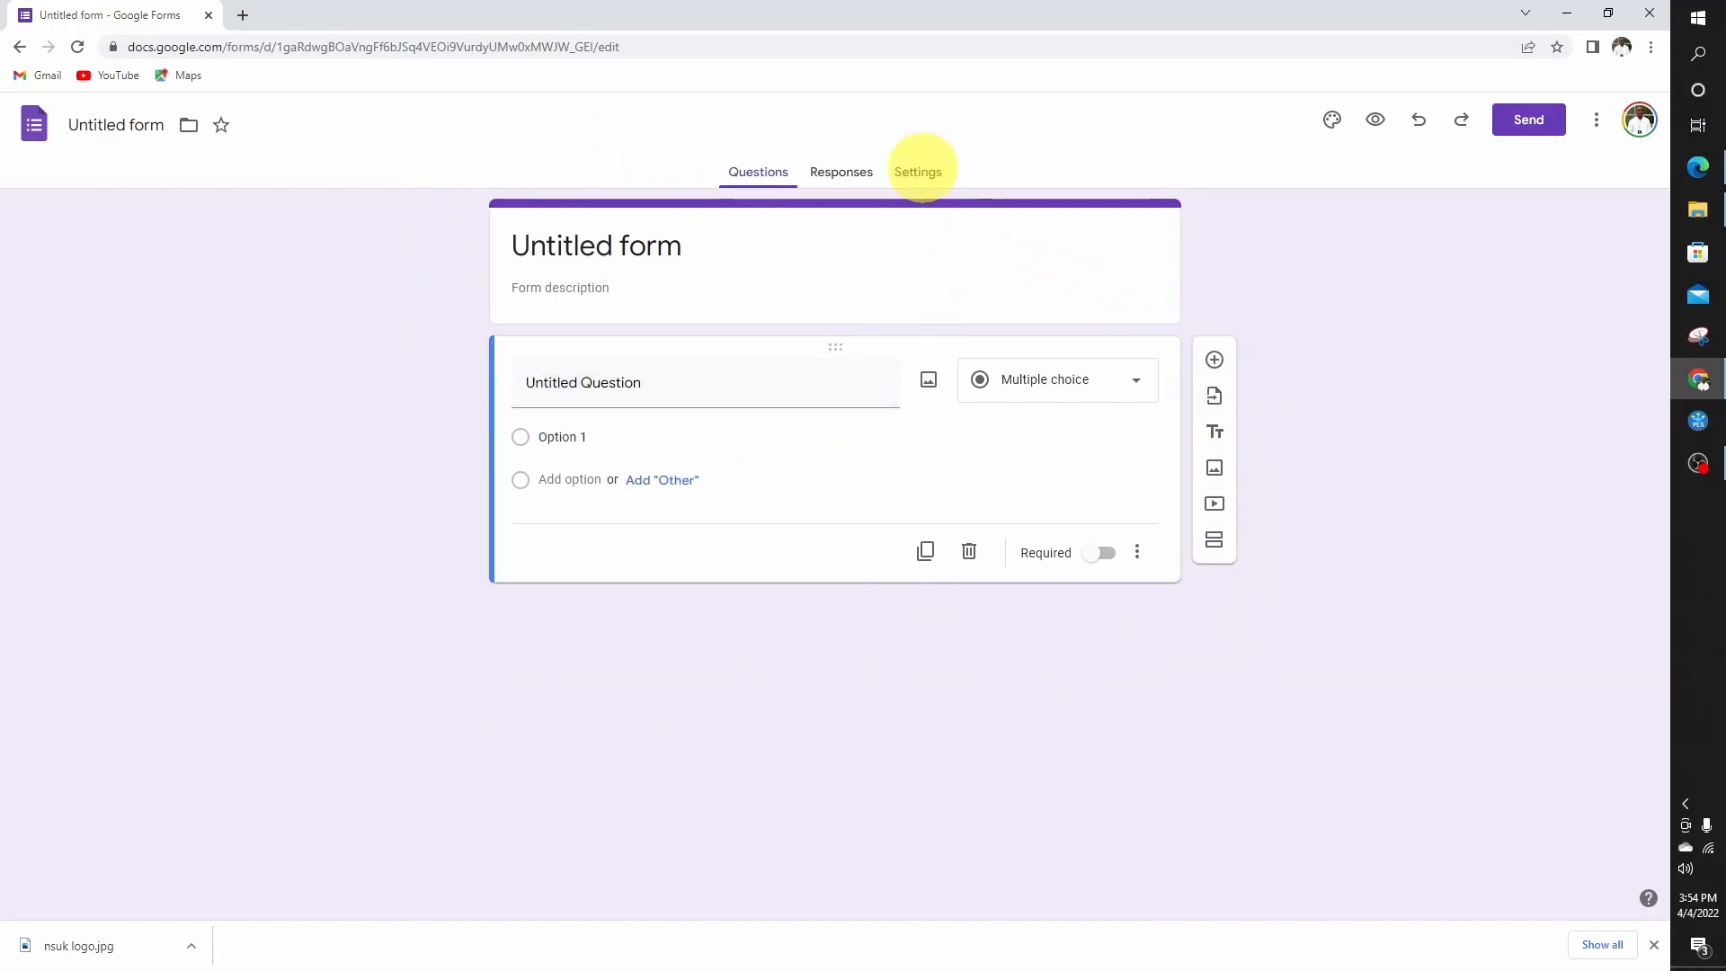
Make the form a quiz in its settings and review the quiz options for releasing marks and respondents
click(920, 170)
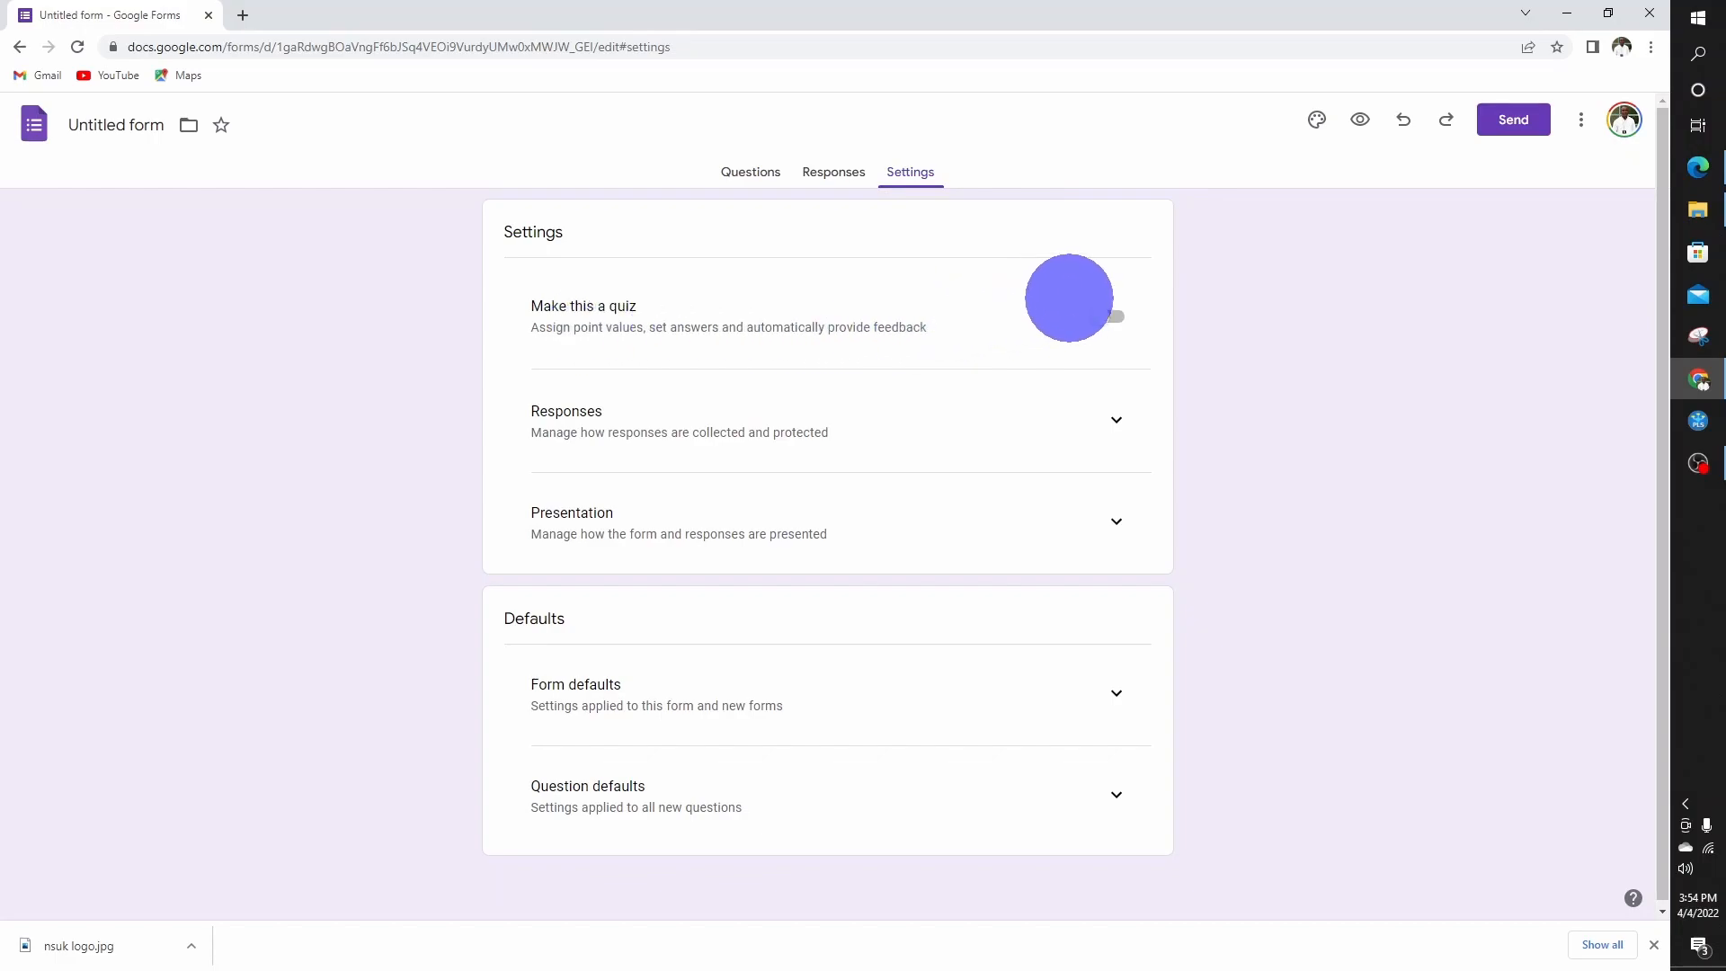
click(1109, 317)
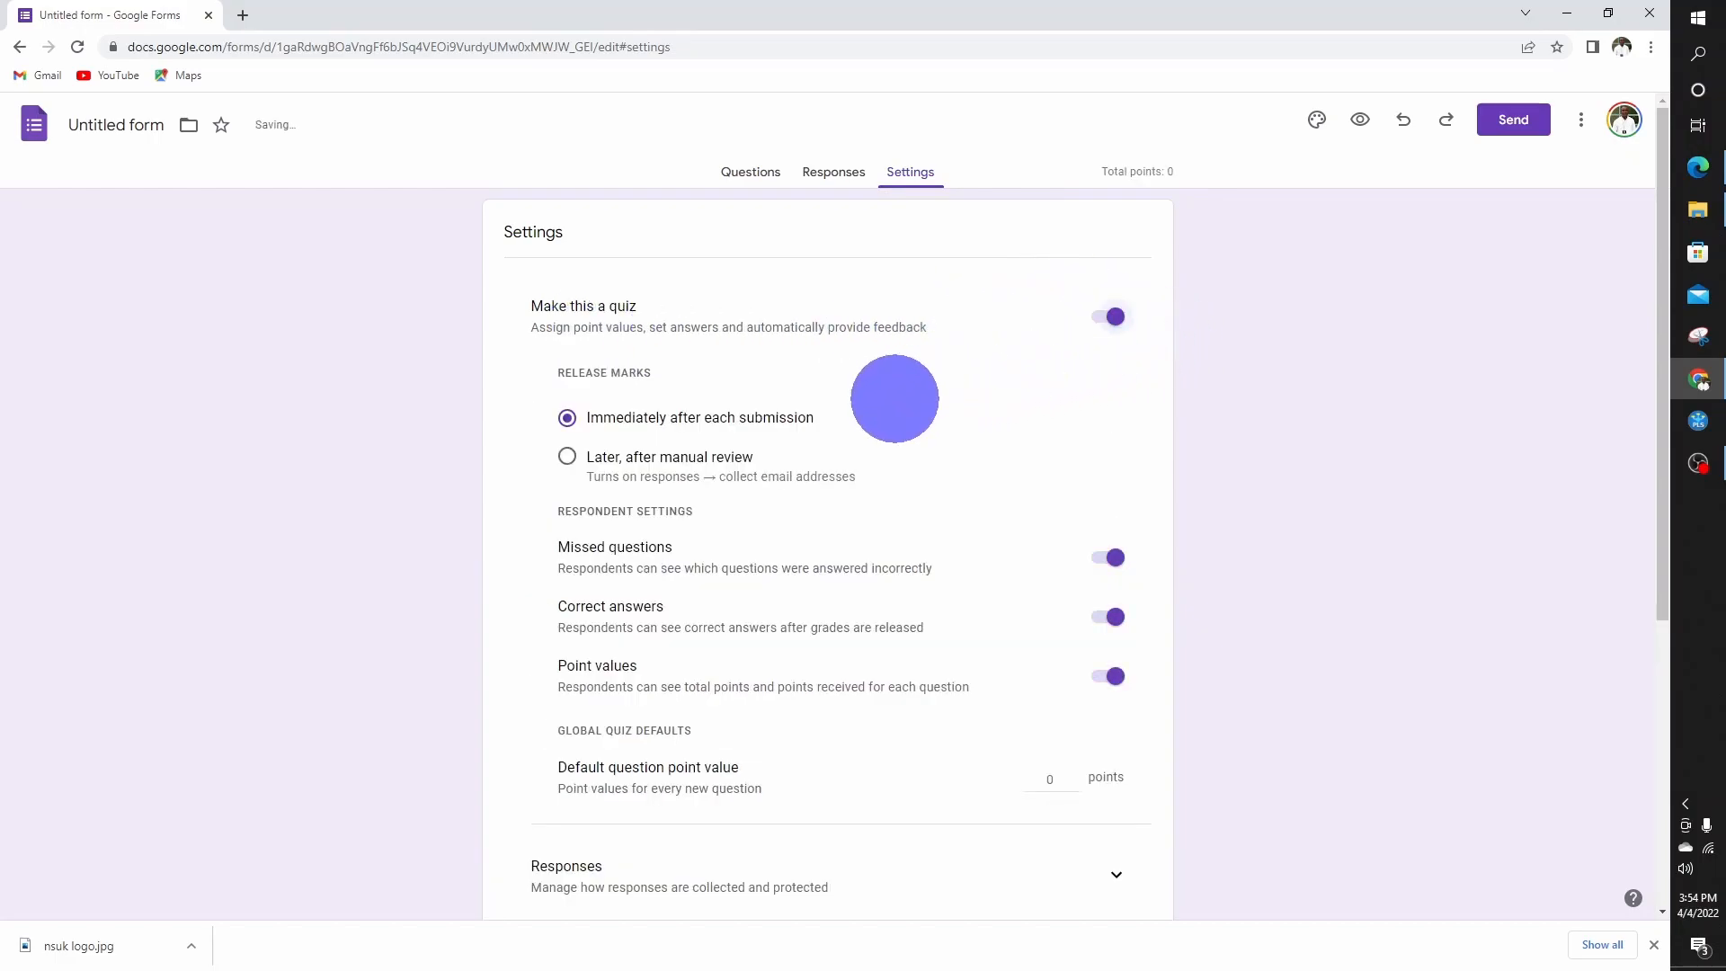
scroll(895, 398, down, 5)
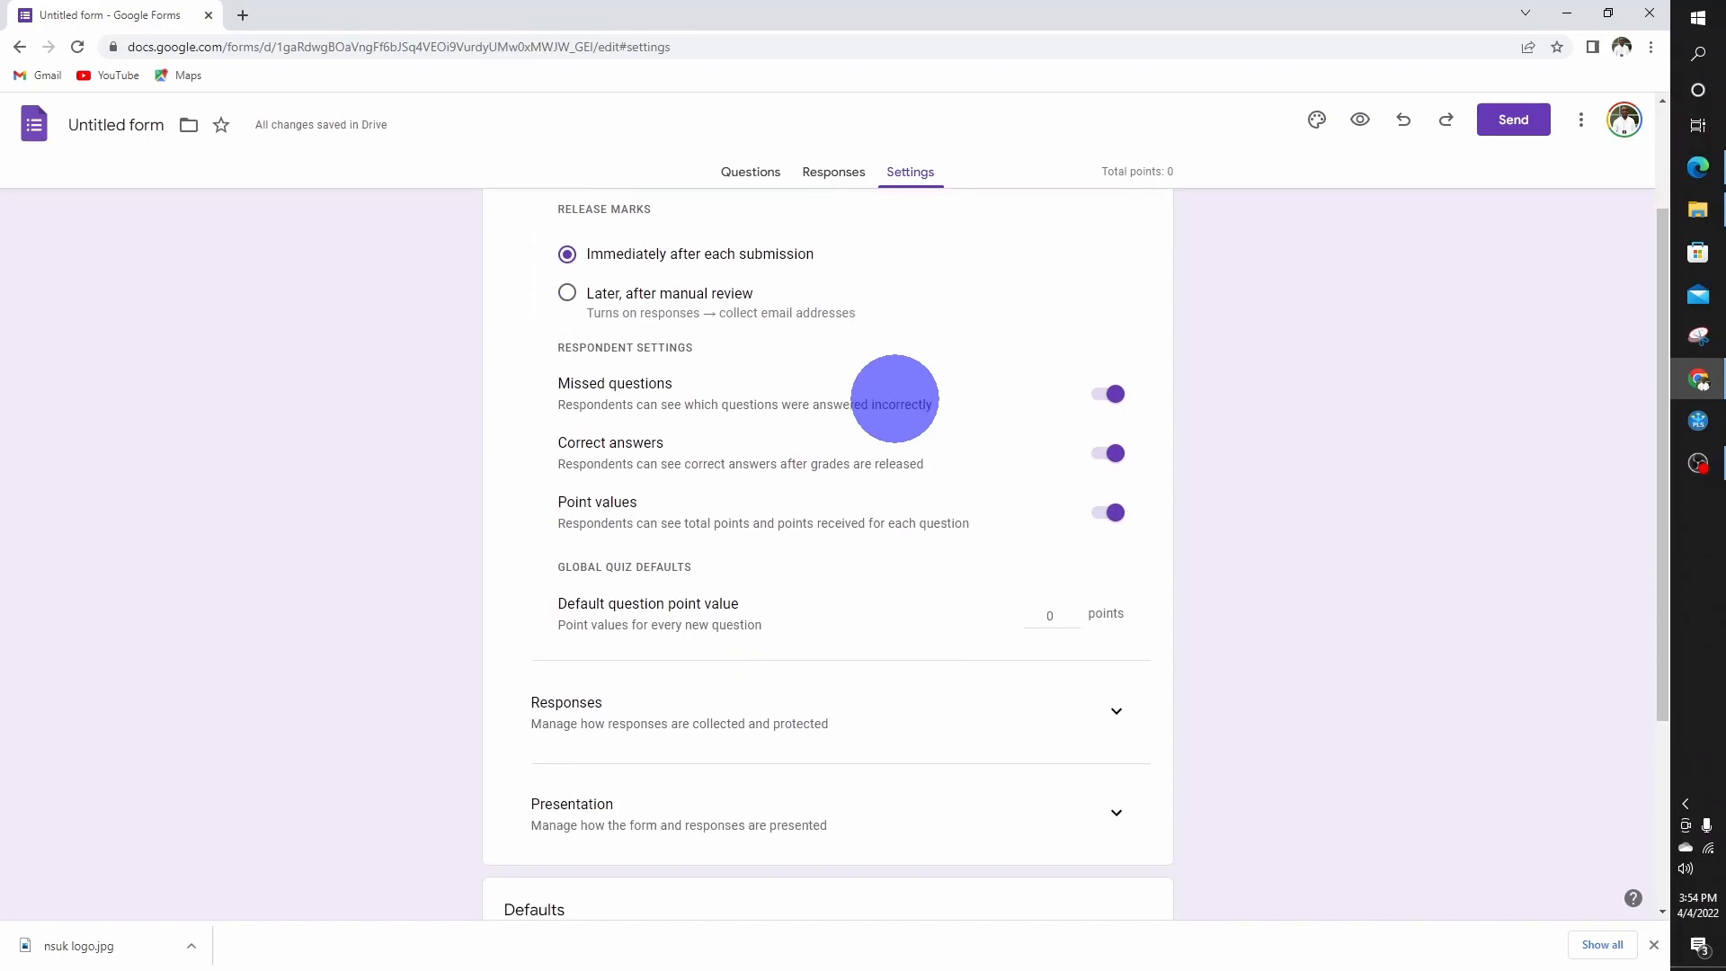
scroll(897, 395, up, 5)
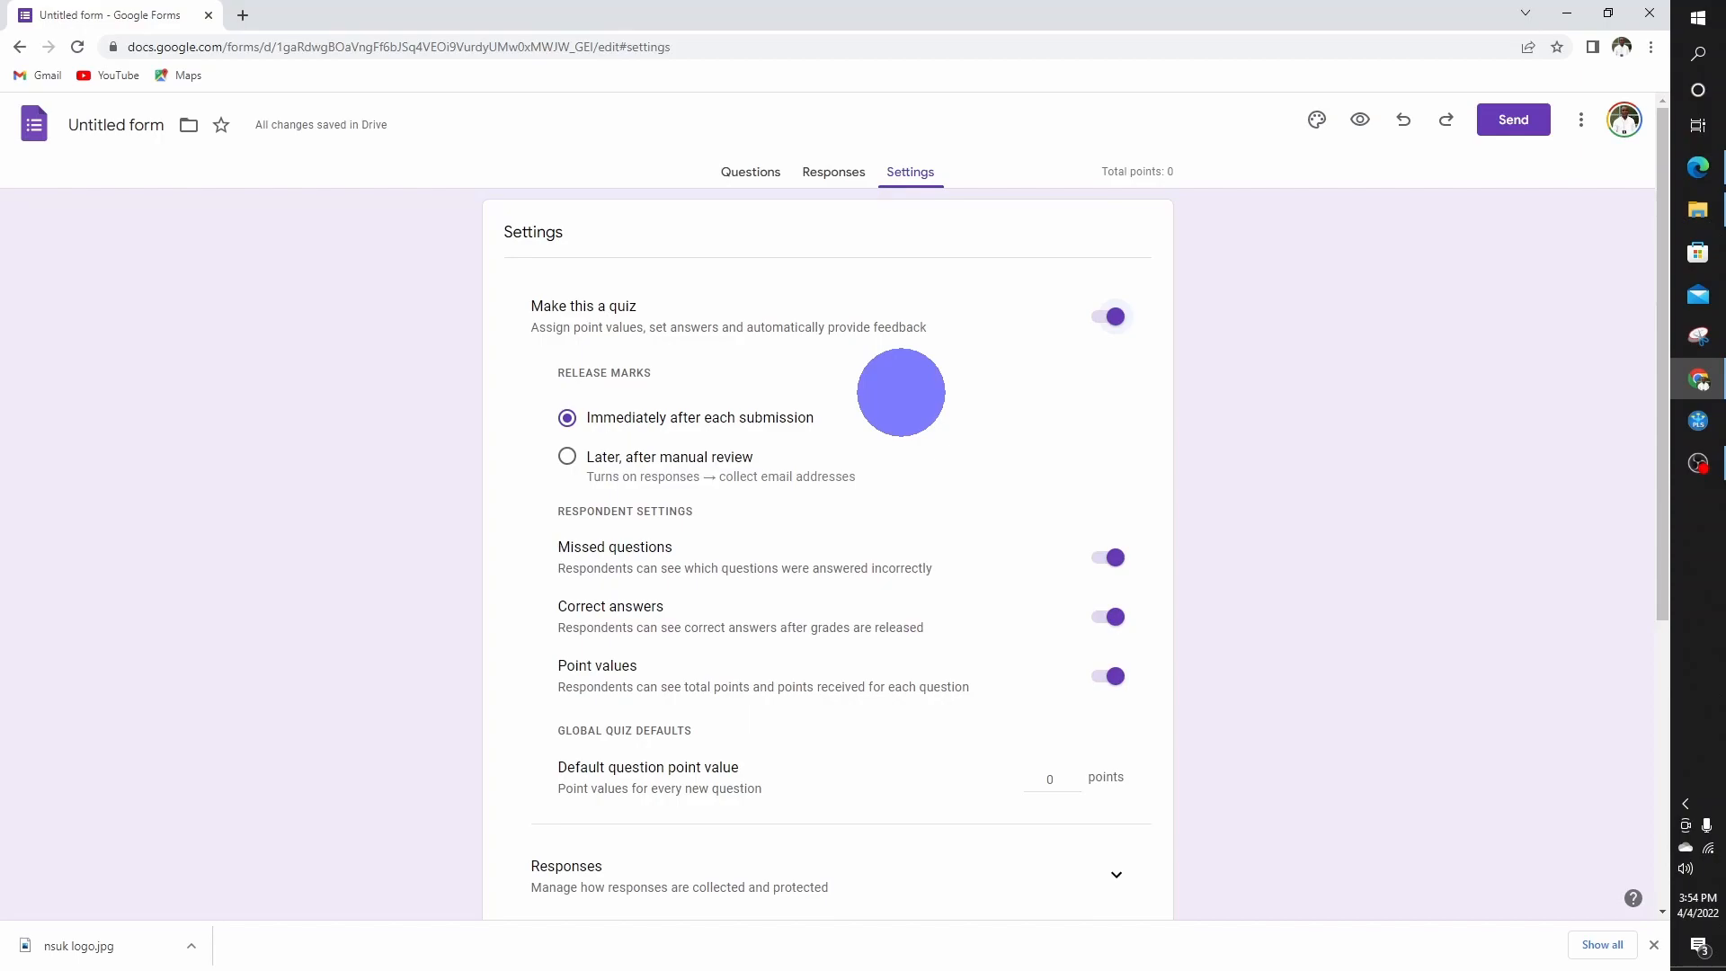
scroll(880, 435, down, 4)
scroll(880, 435, up, 4)
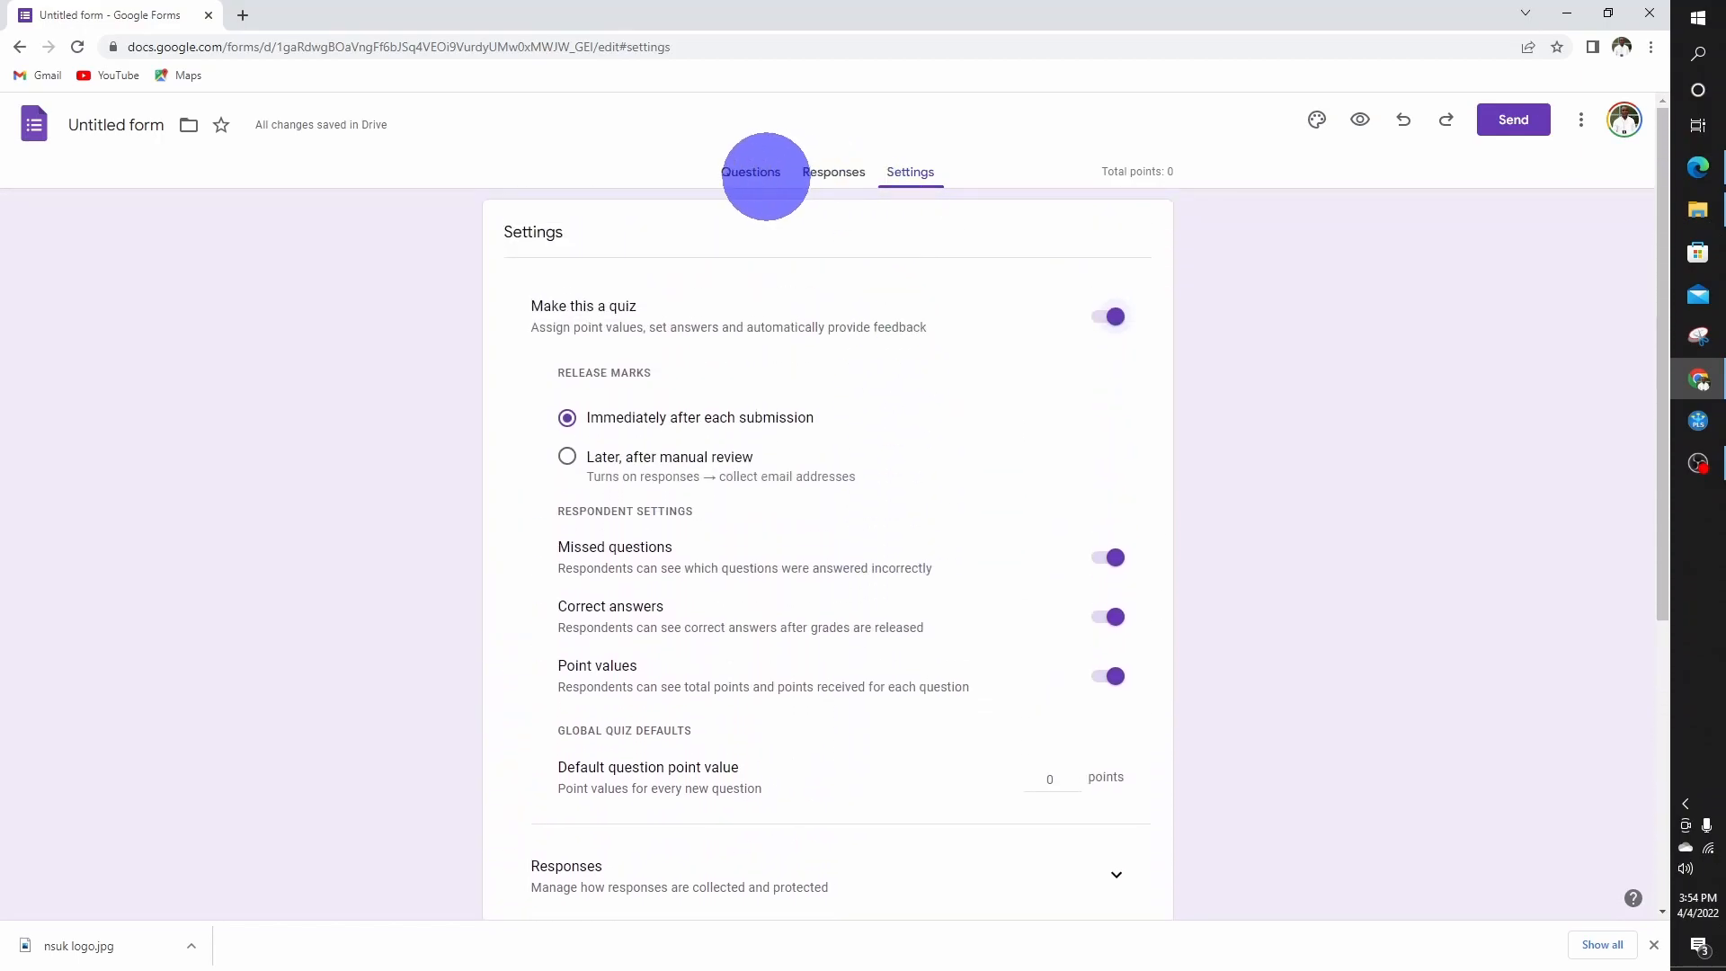
Title the form "BUSINESS STATISTICS QUIZ" and enter the description "This quiz is on the basics of Statistics"
click(746, 171)
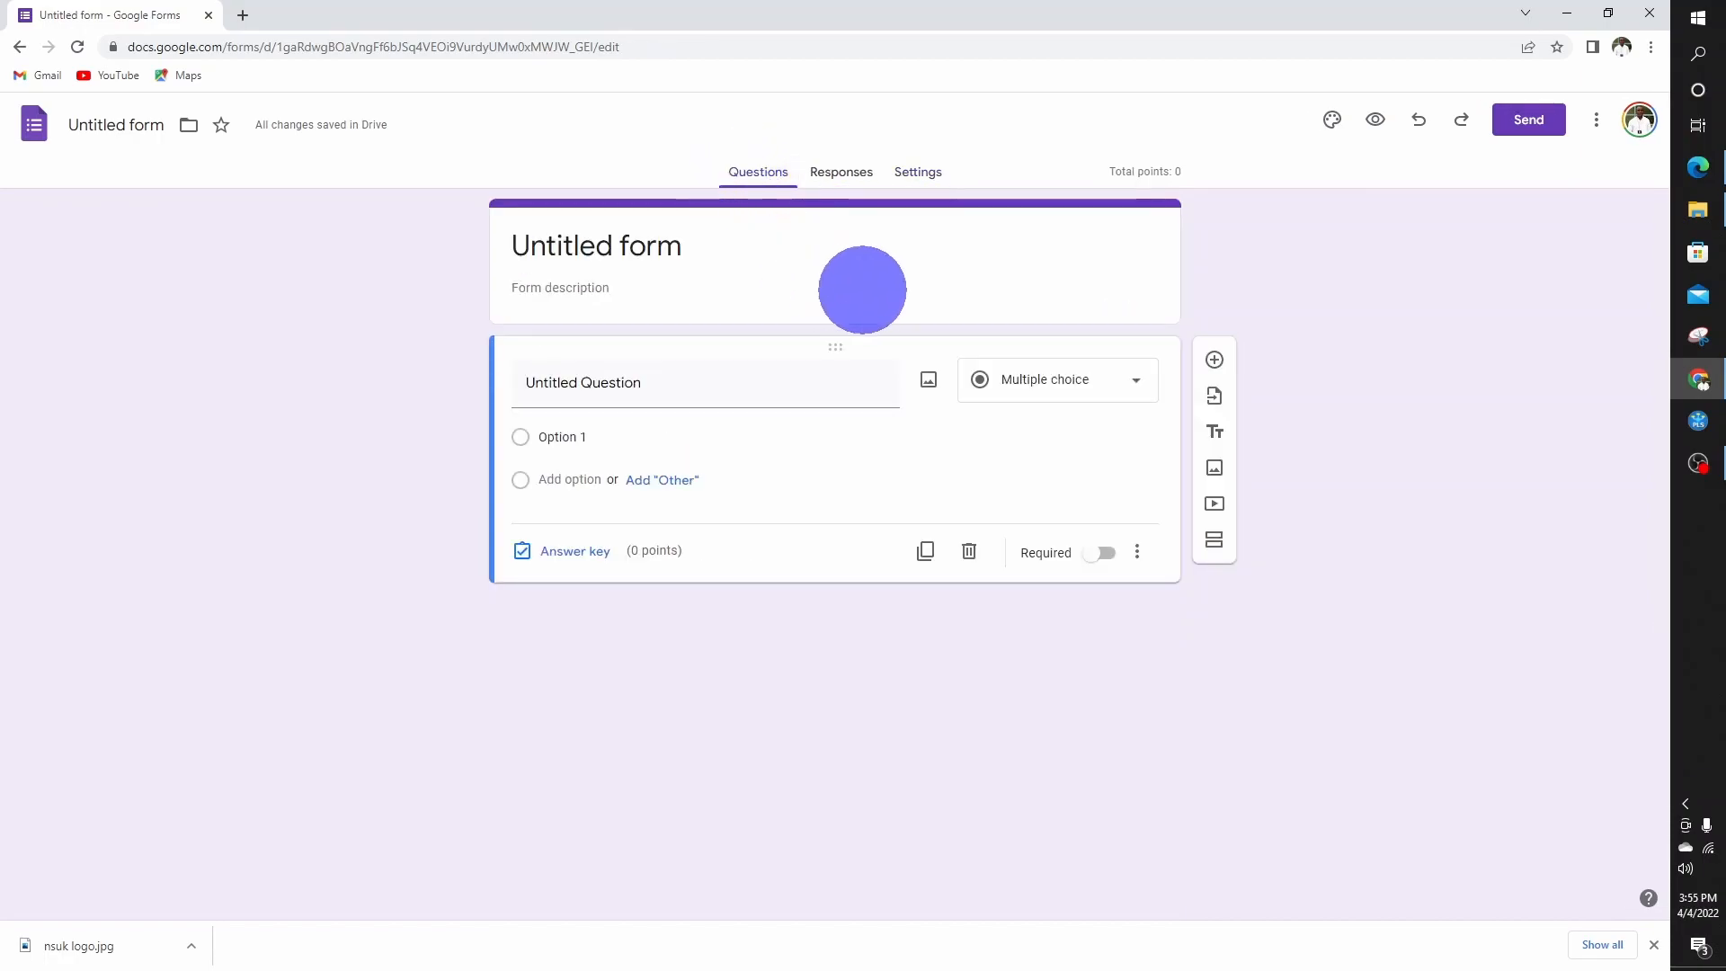
click(645, 235)
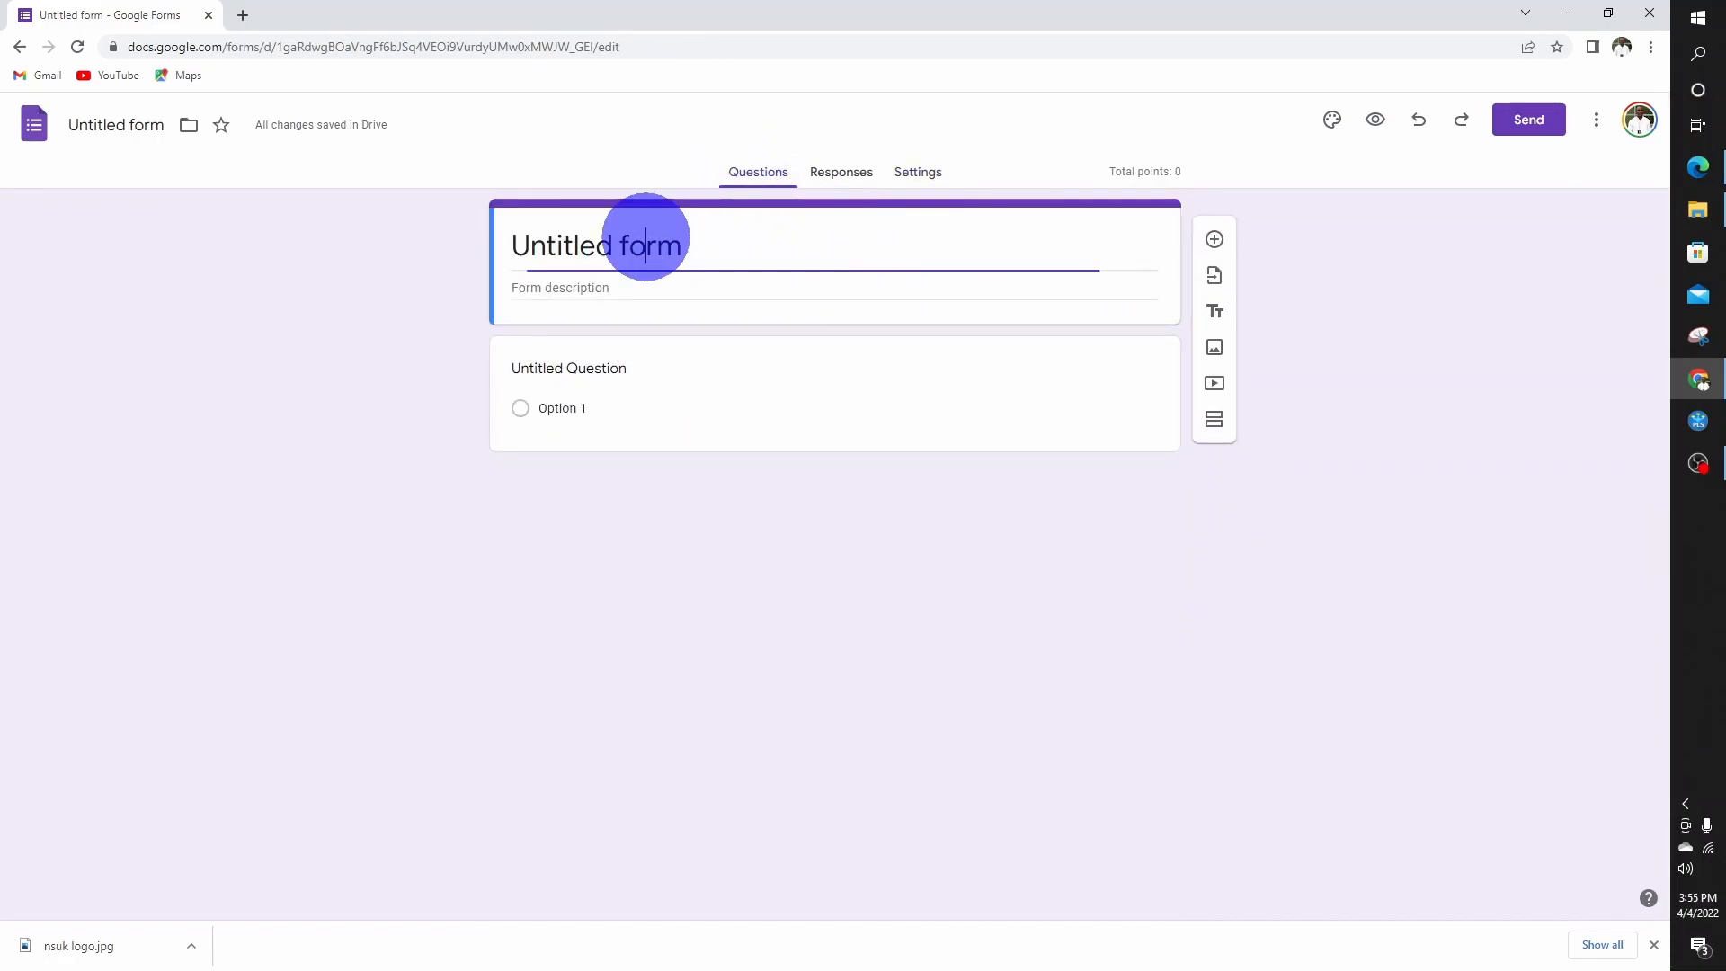
drag(774, 258, 464, 244)
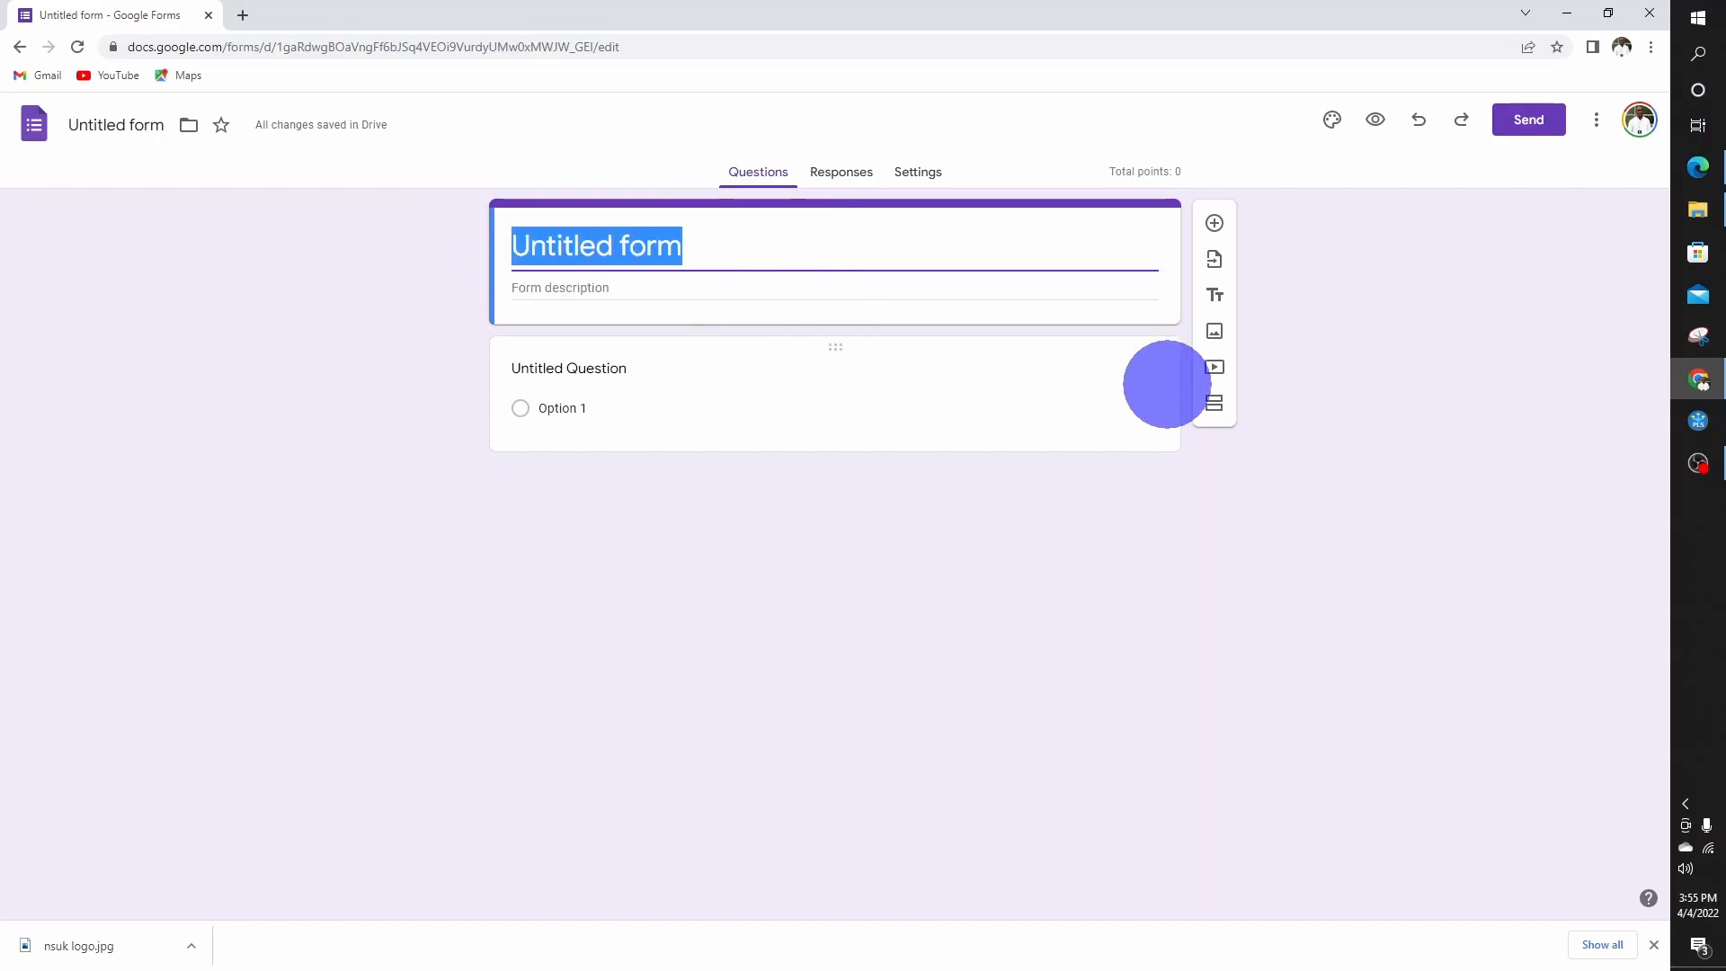
text(BUSINESS)
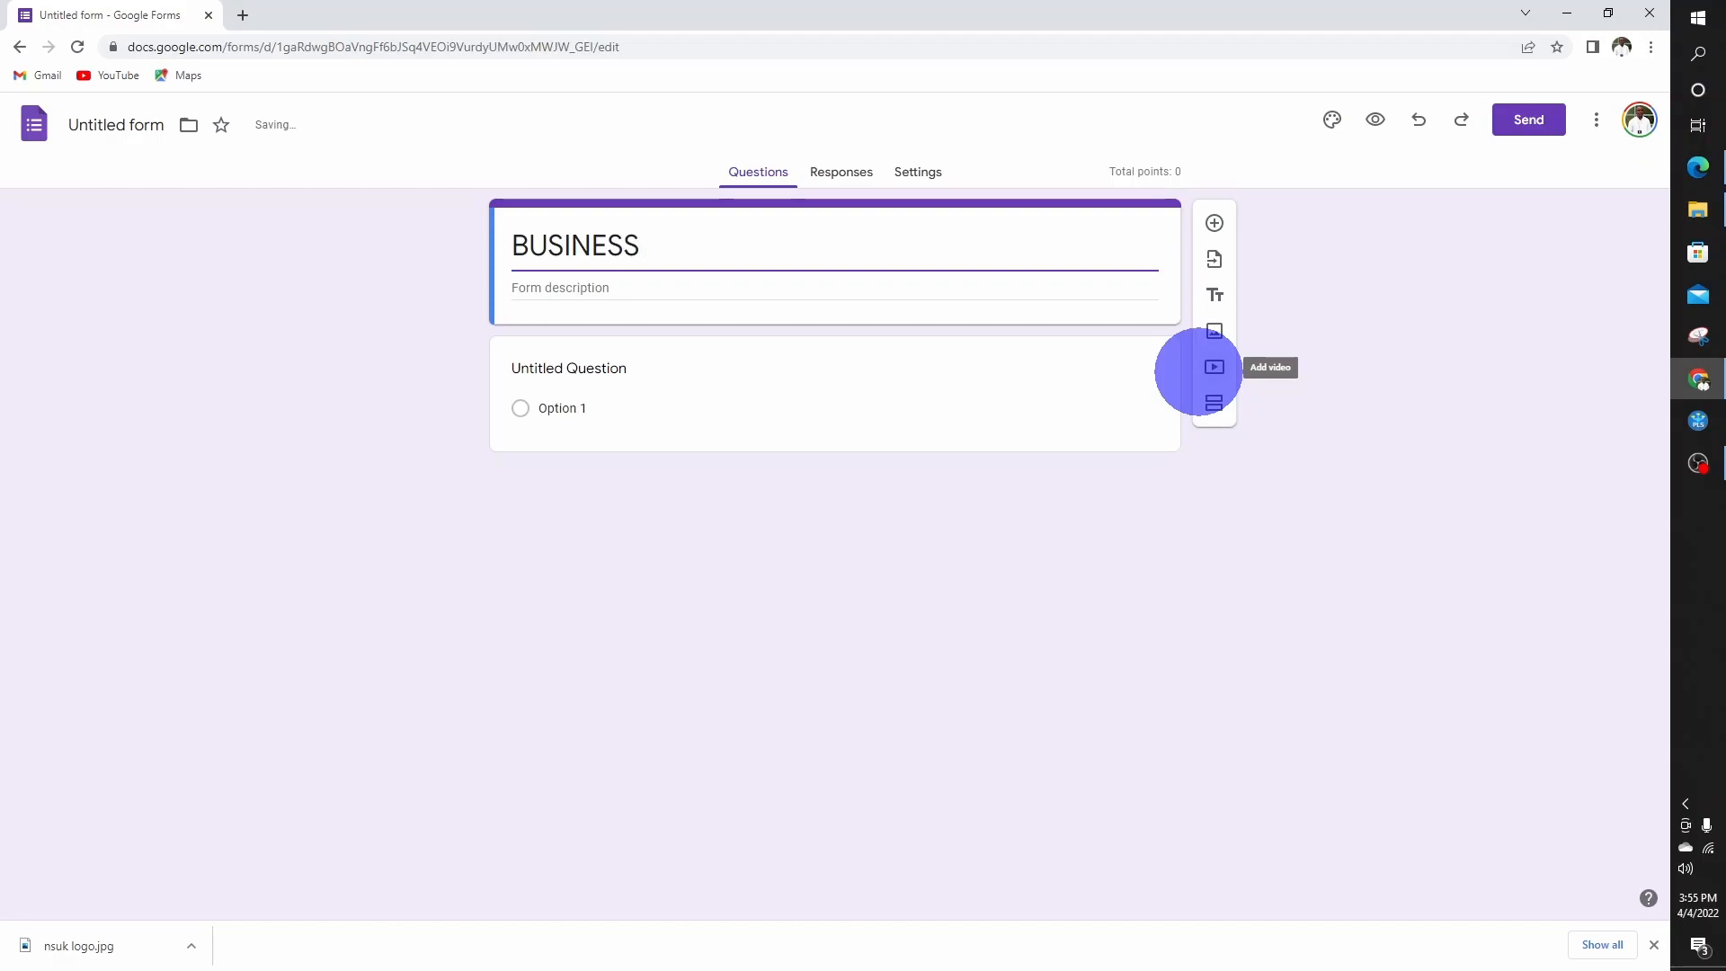
text( STATISTICS QUIZ)
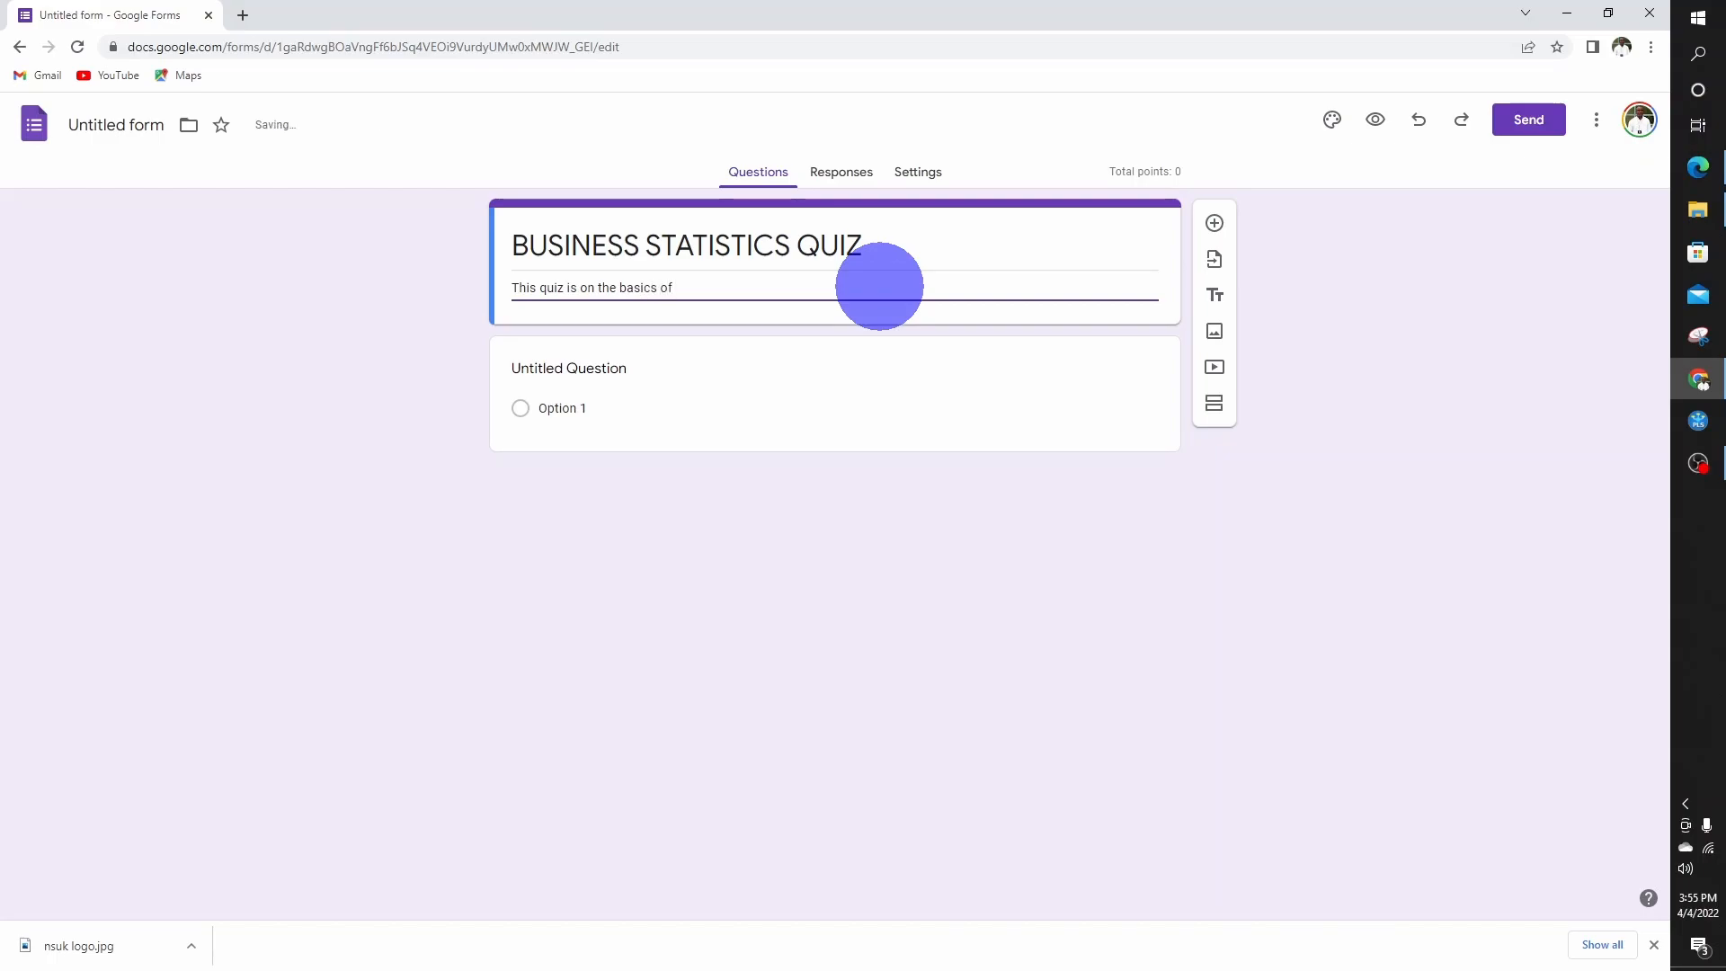
text(t)
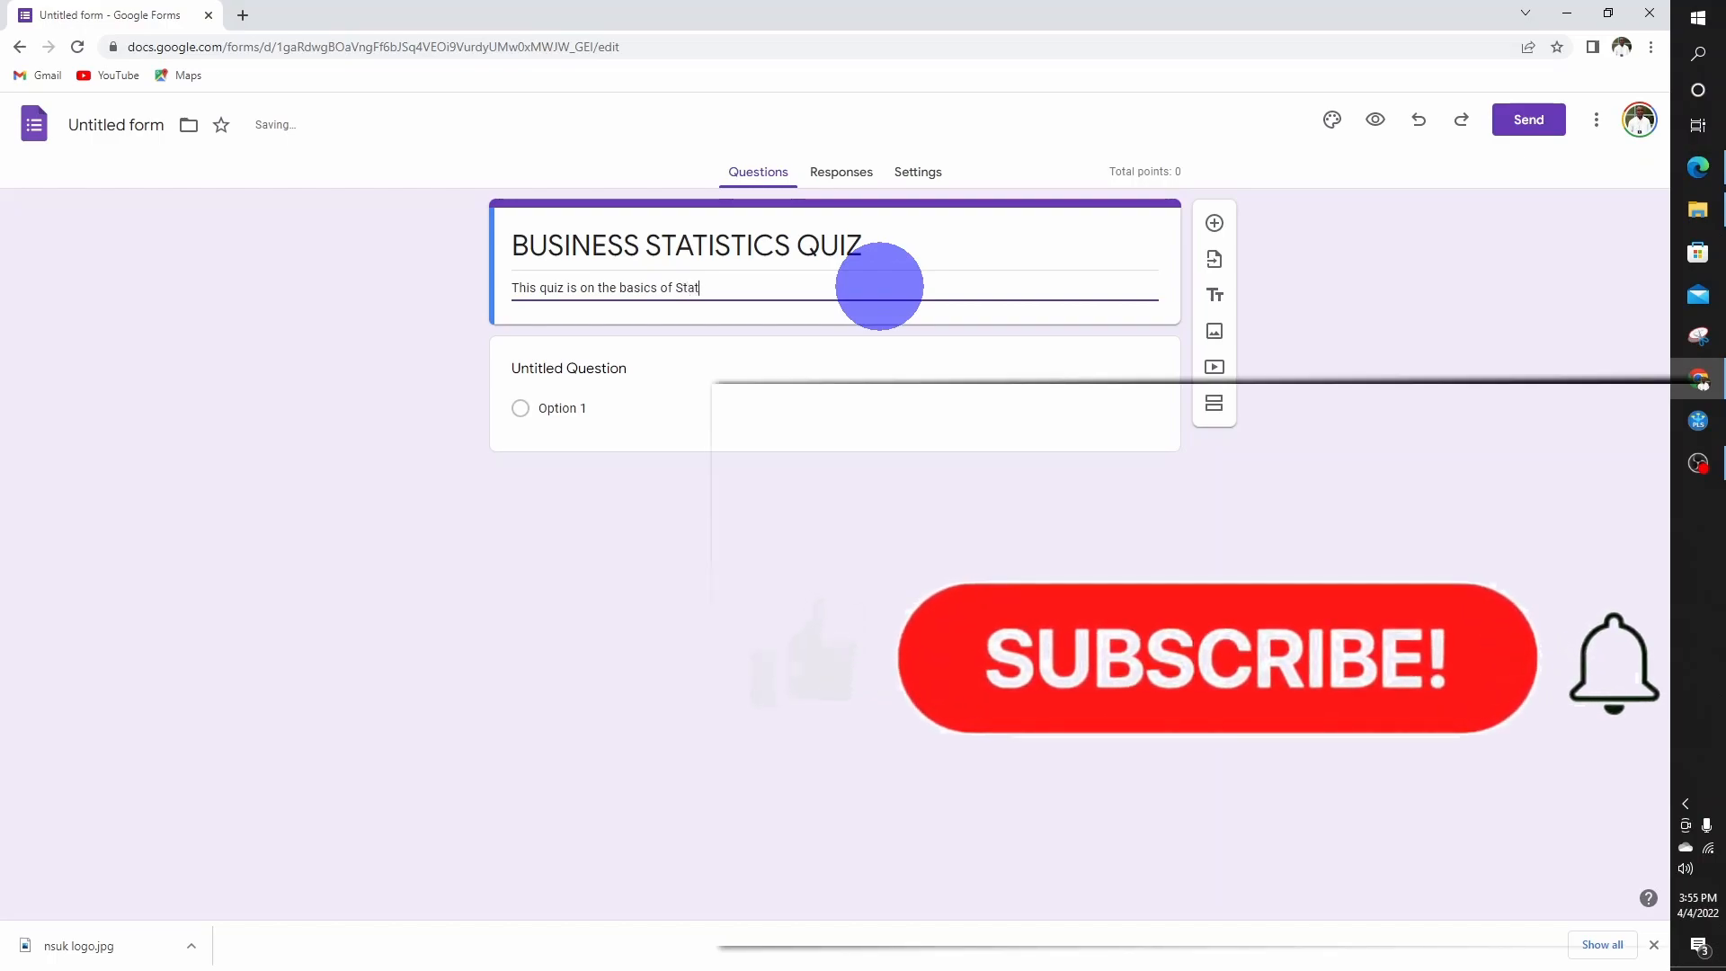
text(istics)
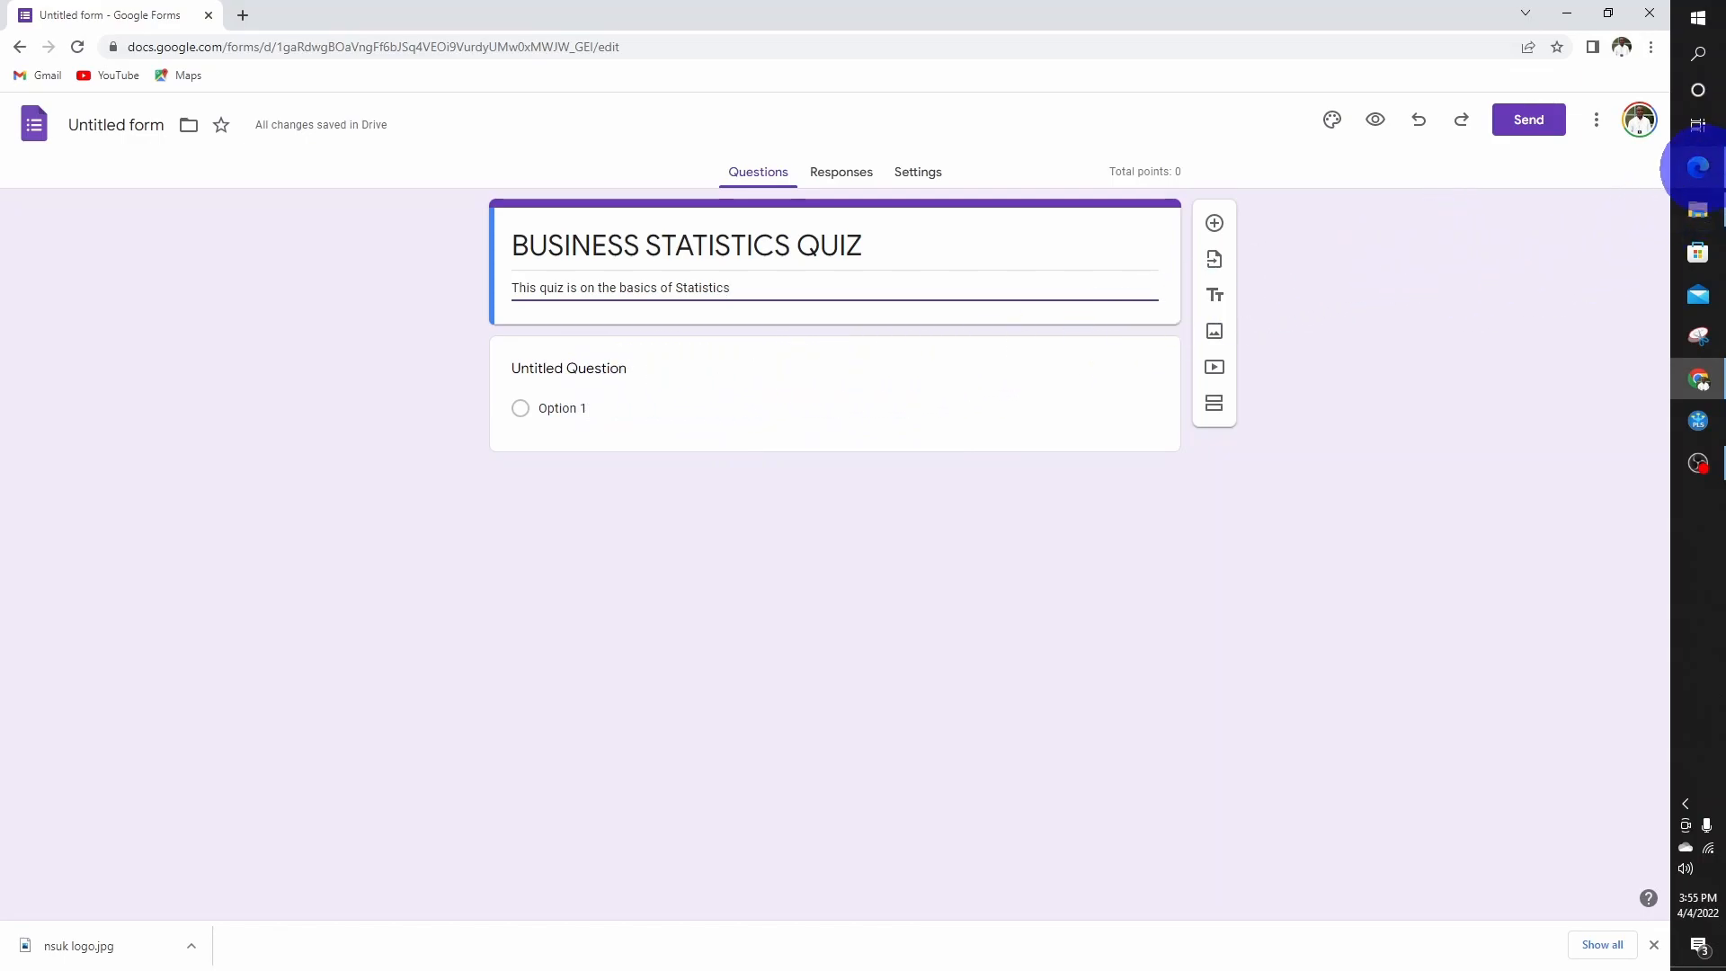
Switch to the Word document in Edge, look over its quiz questions and copy the text of question 1 without its number
click(1698, 168)
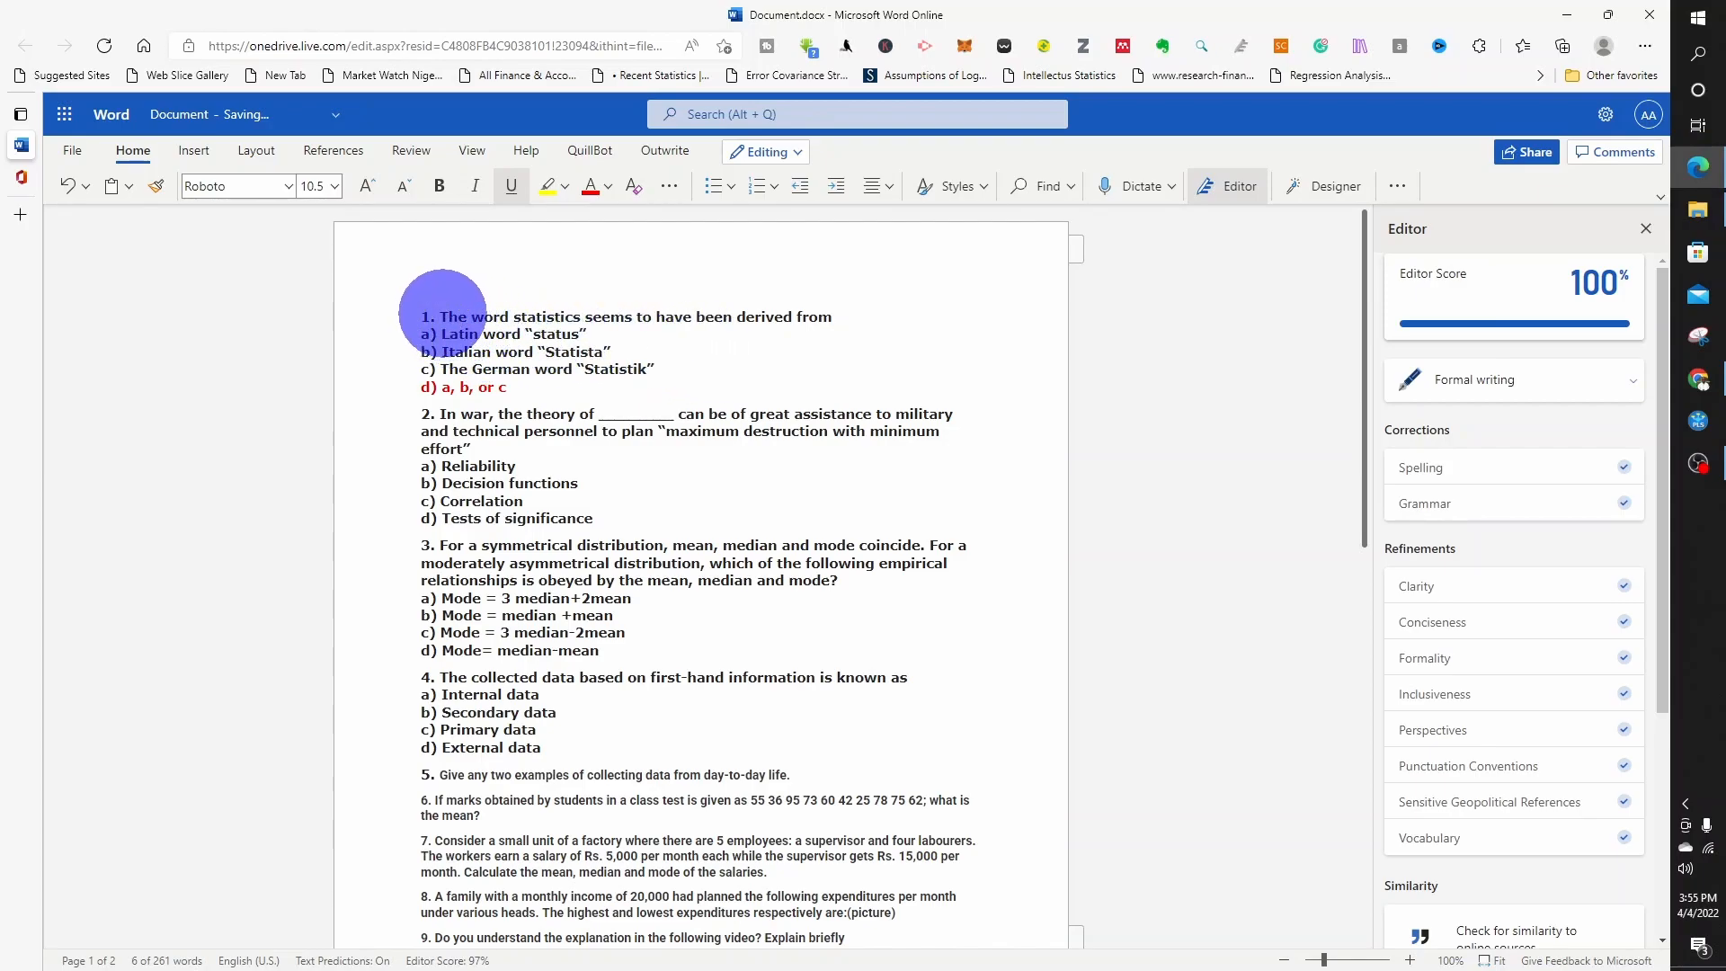
scroll(524, 613, down, 3)
scroll(524, 613, down, 2)
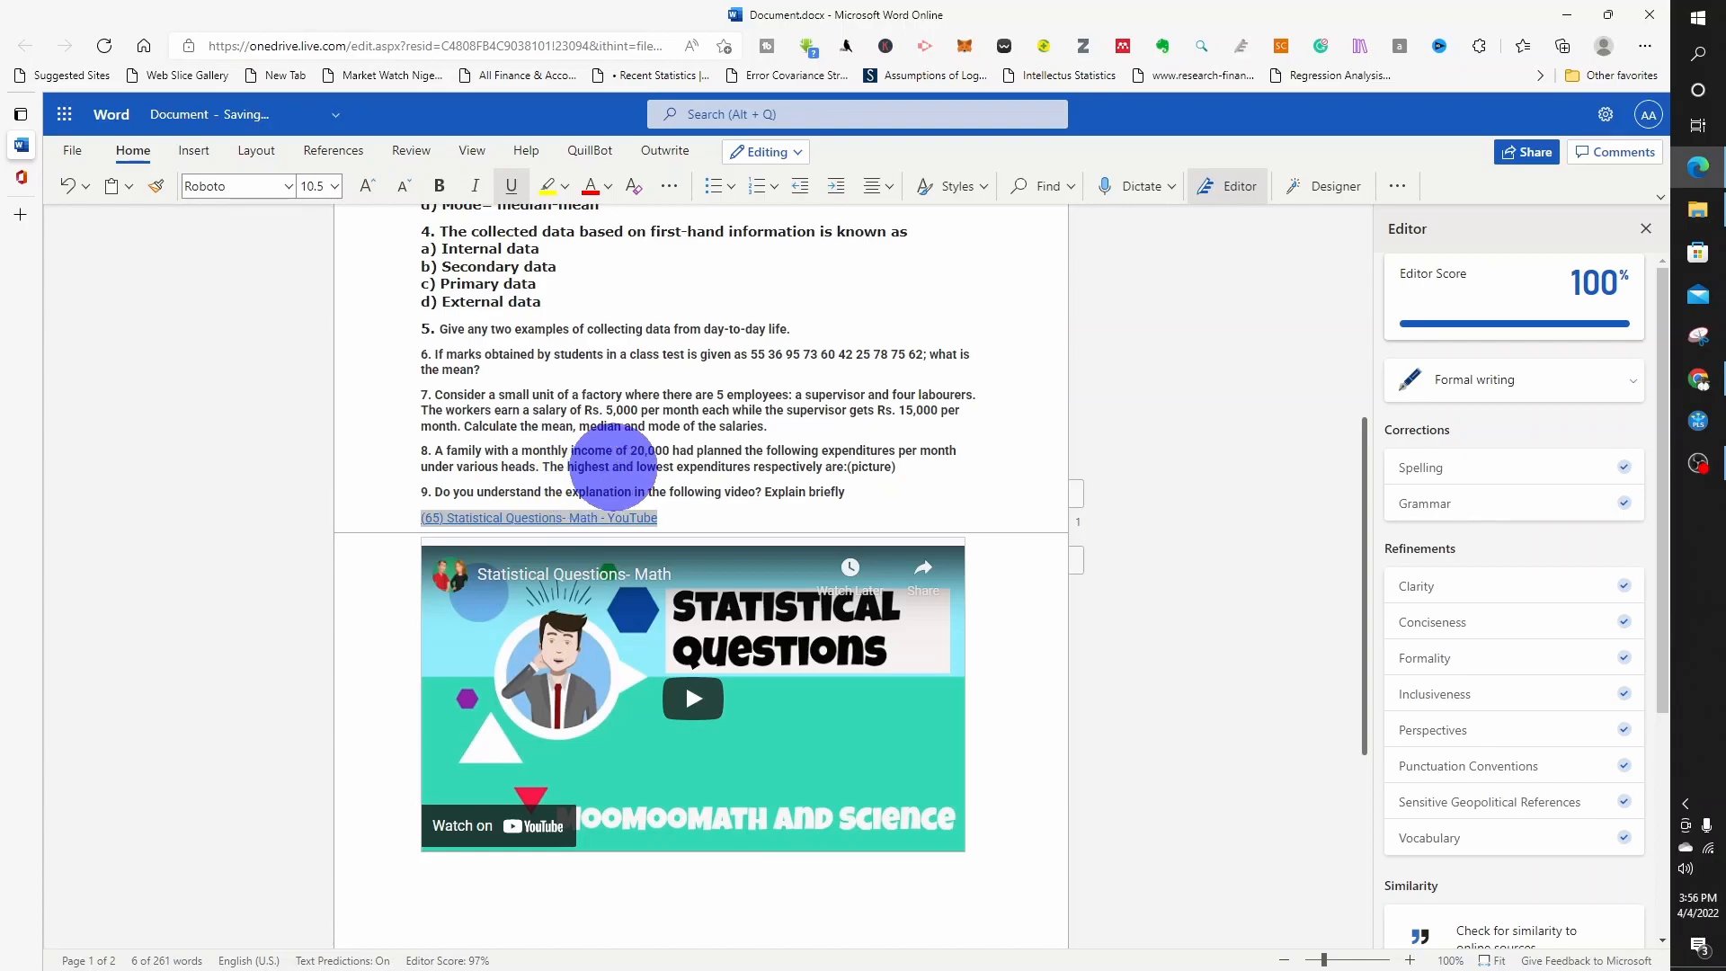
scroll(620, 459, up, 5)
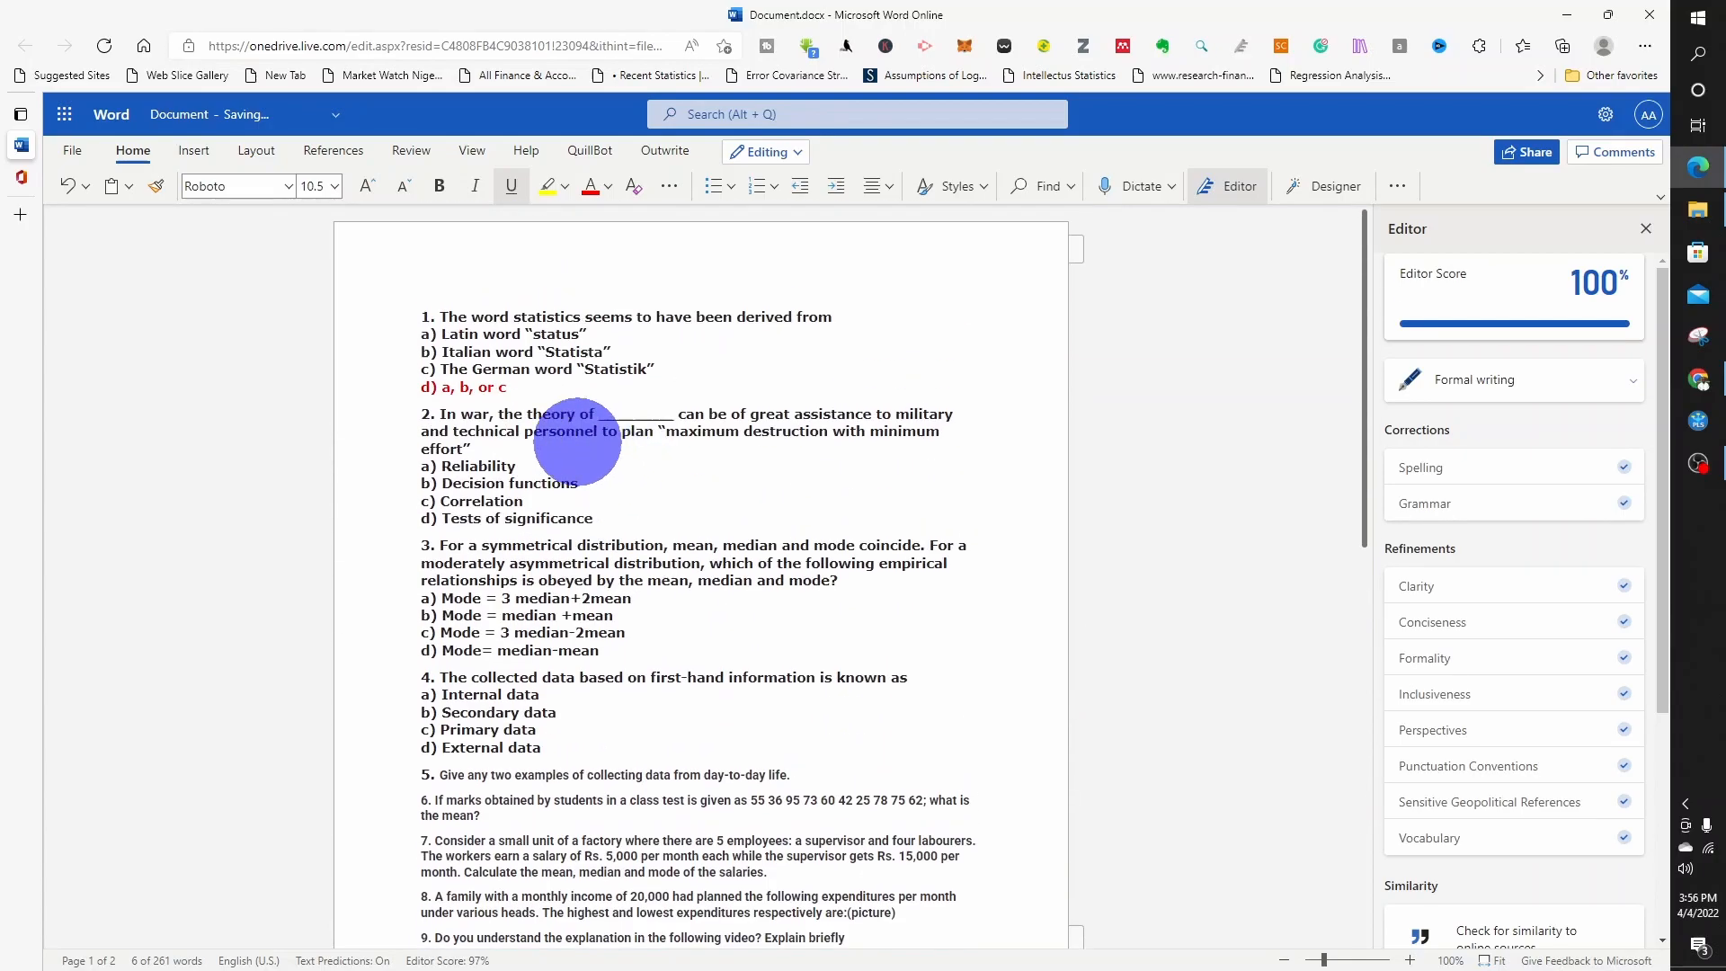
drag(440, 316, 834, 322)
key(ctrl+c)
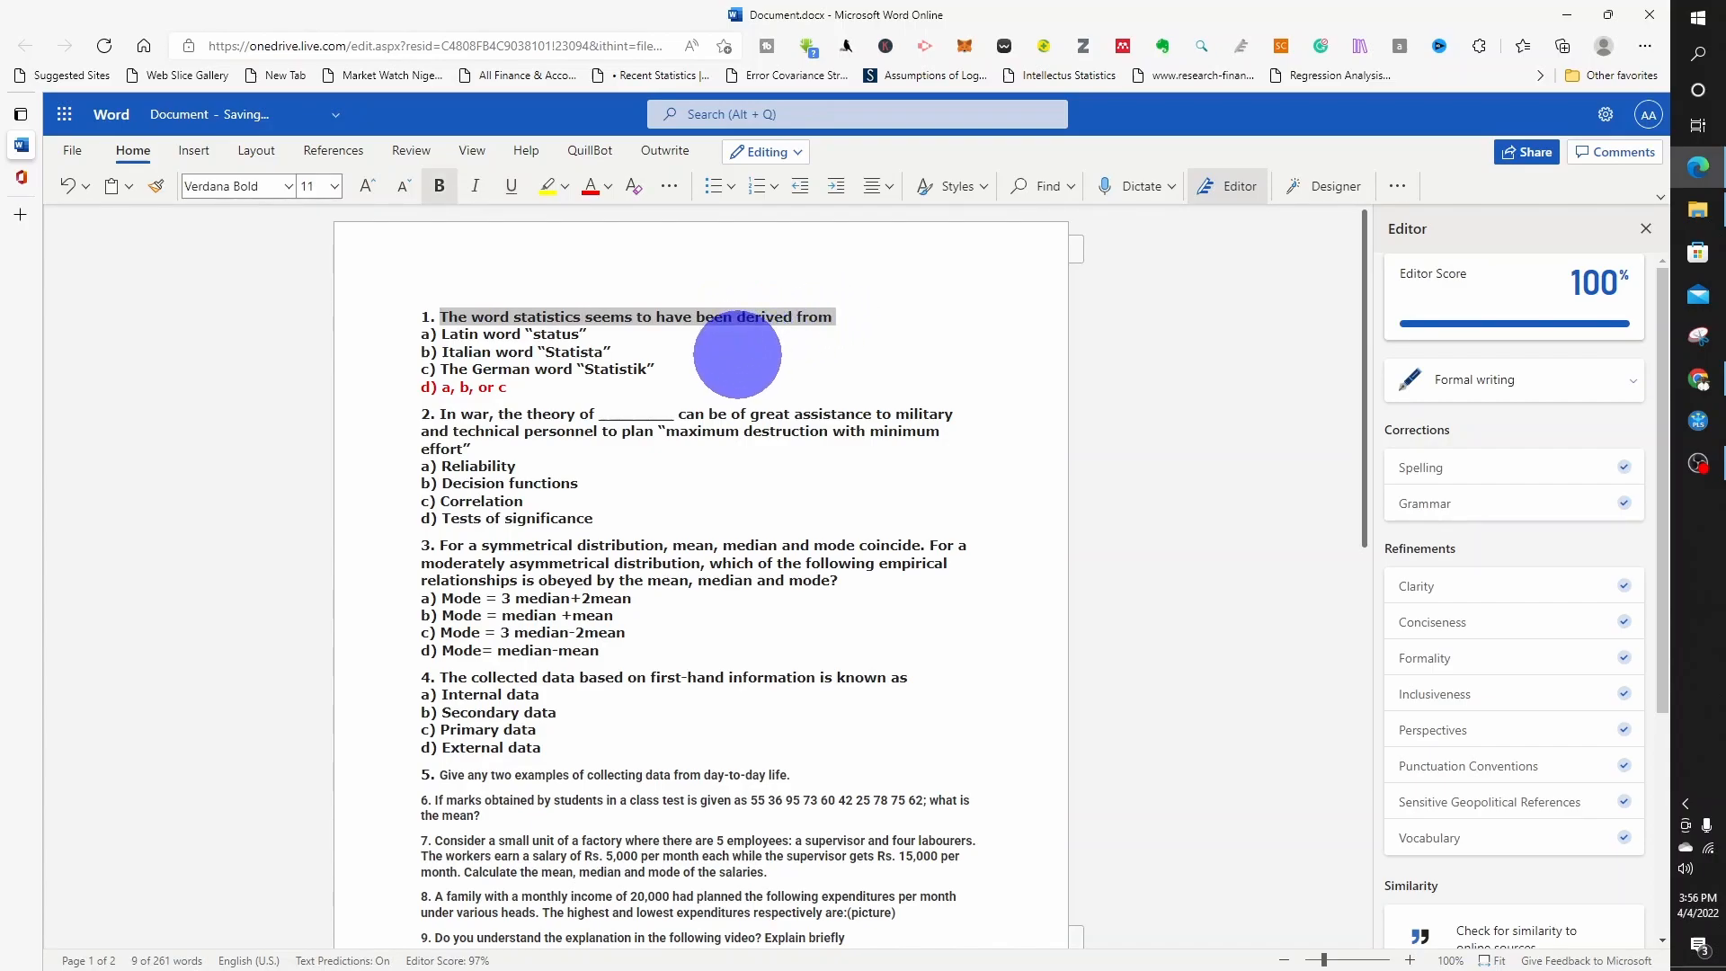
Return to the form in Chrome, paste "The word statistics seems to have been derived from" as the first question and keep it Multiple choice
click(1697, 379)
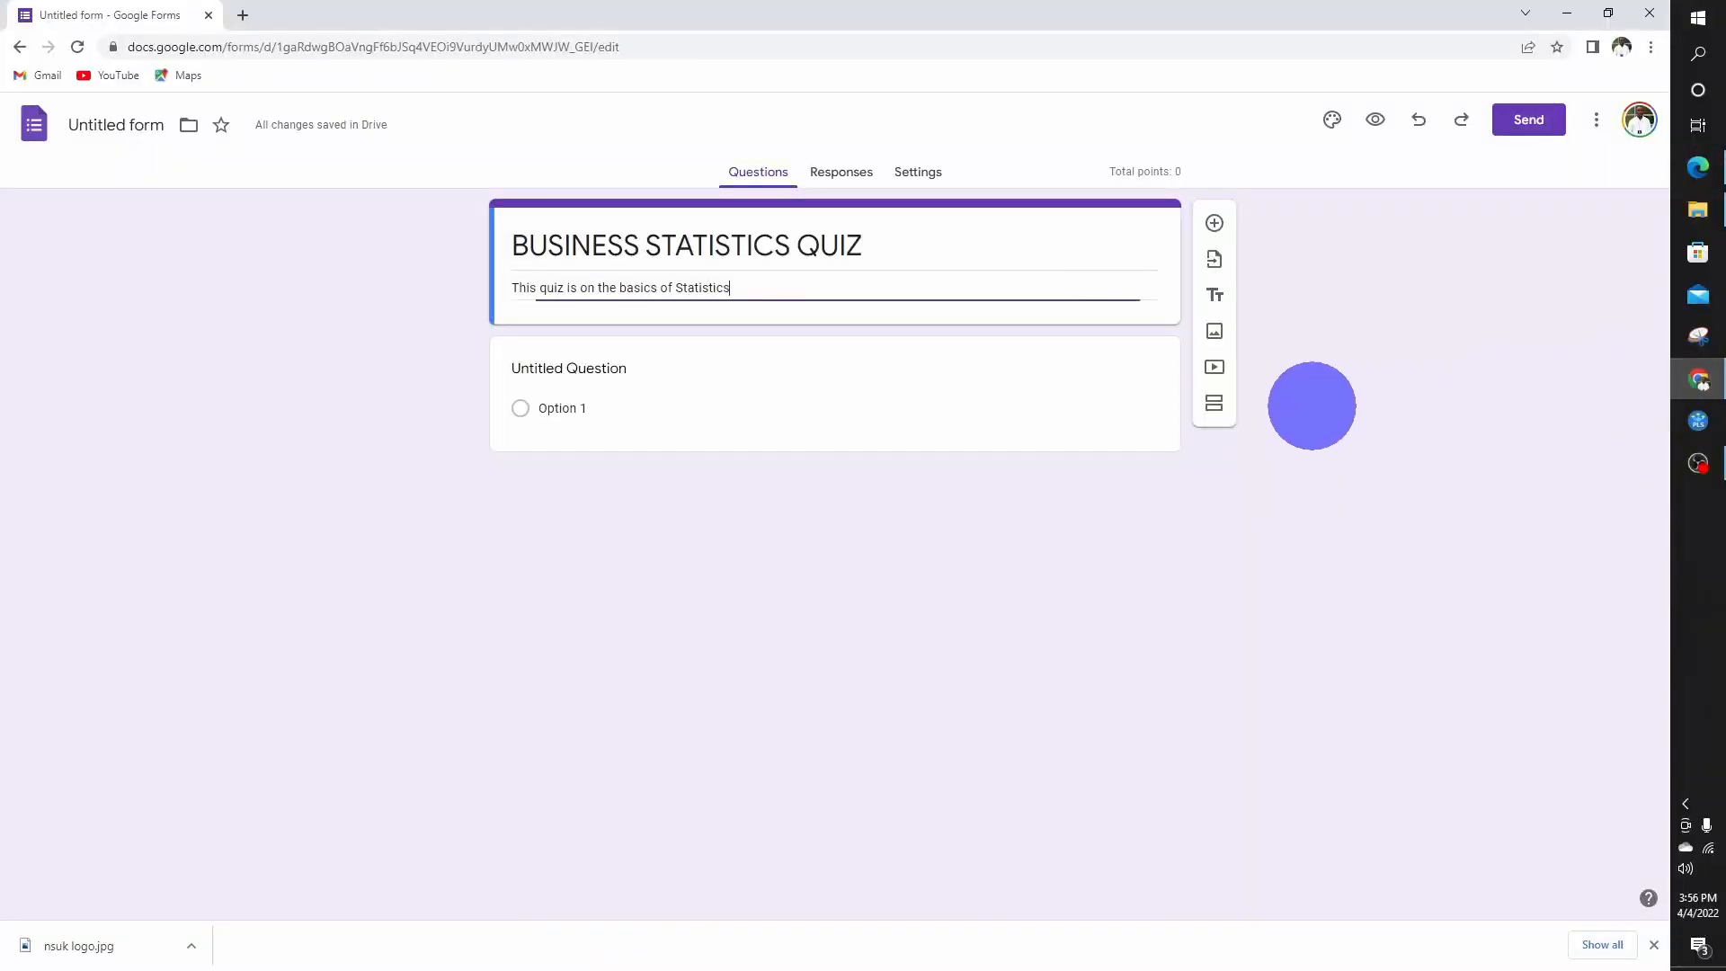
click(615, 382)
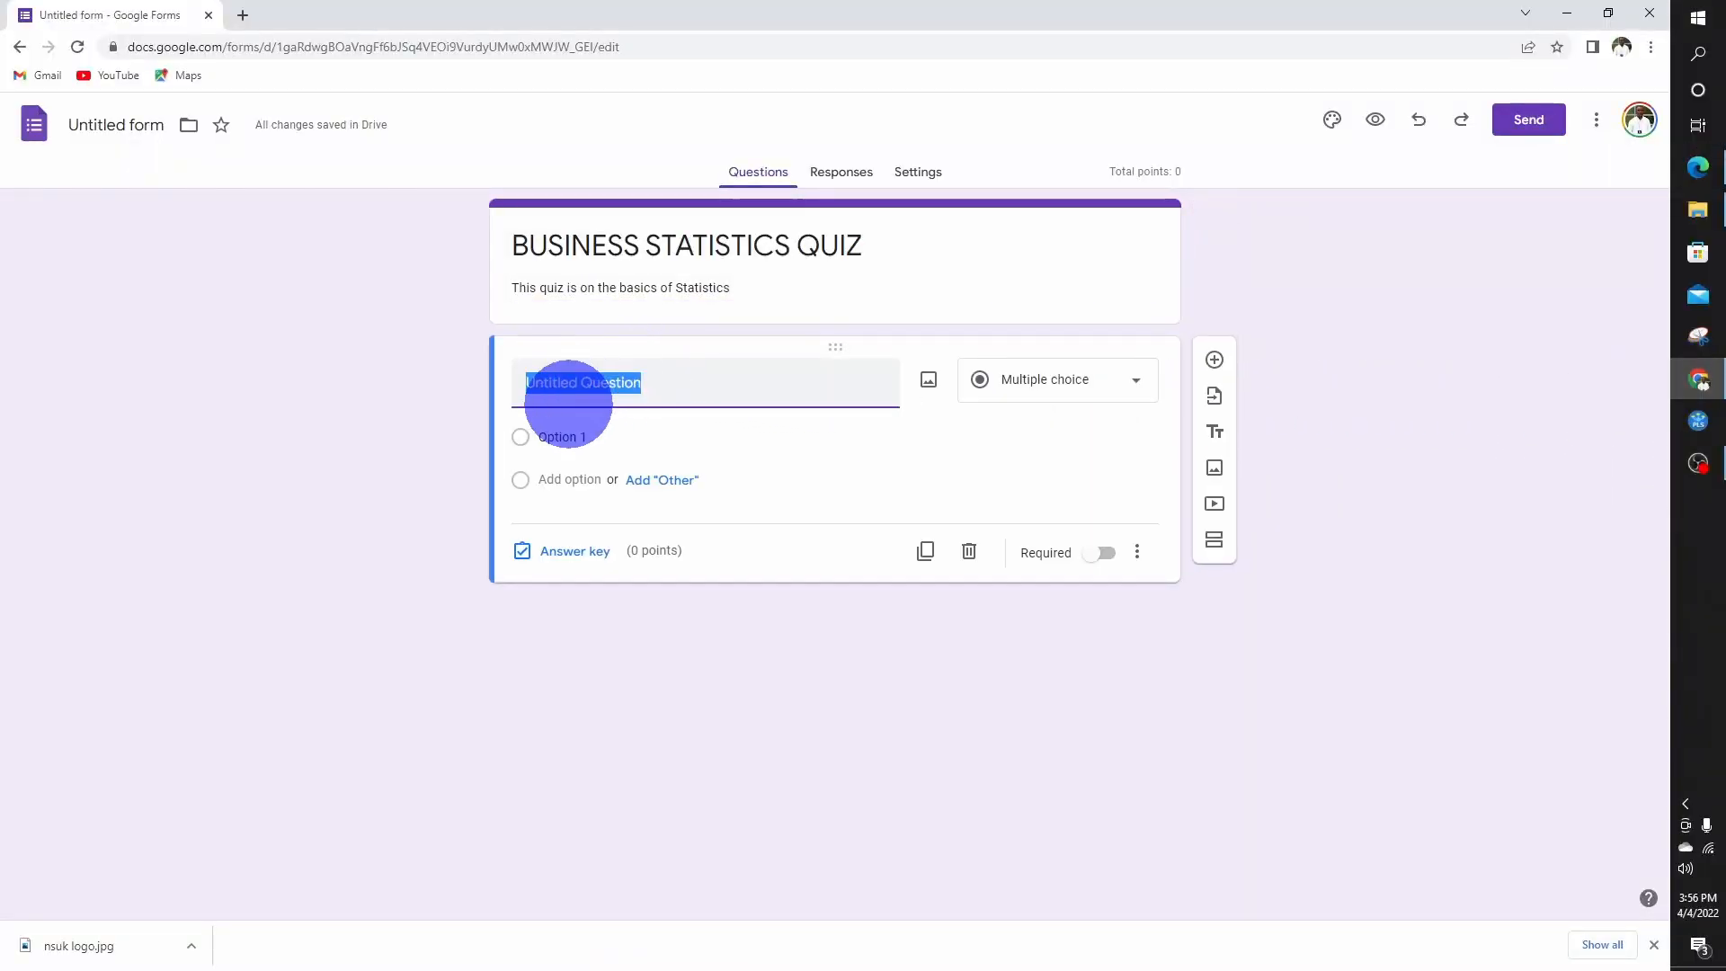
key(ctrl+v)
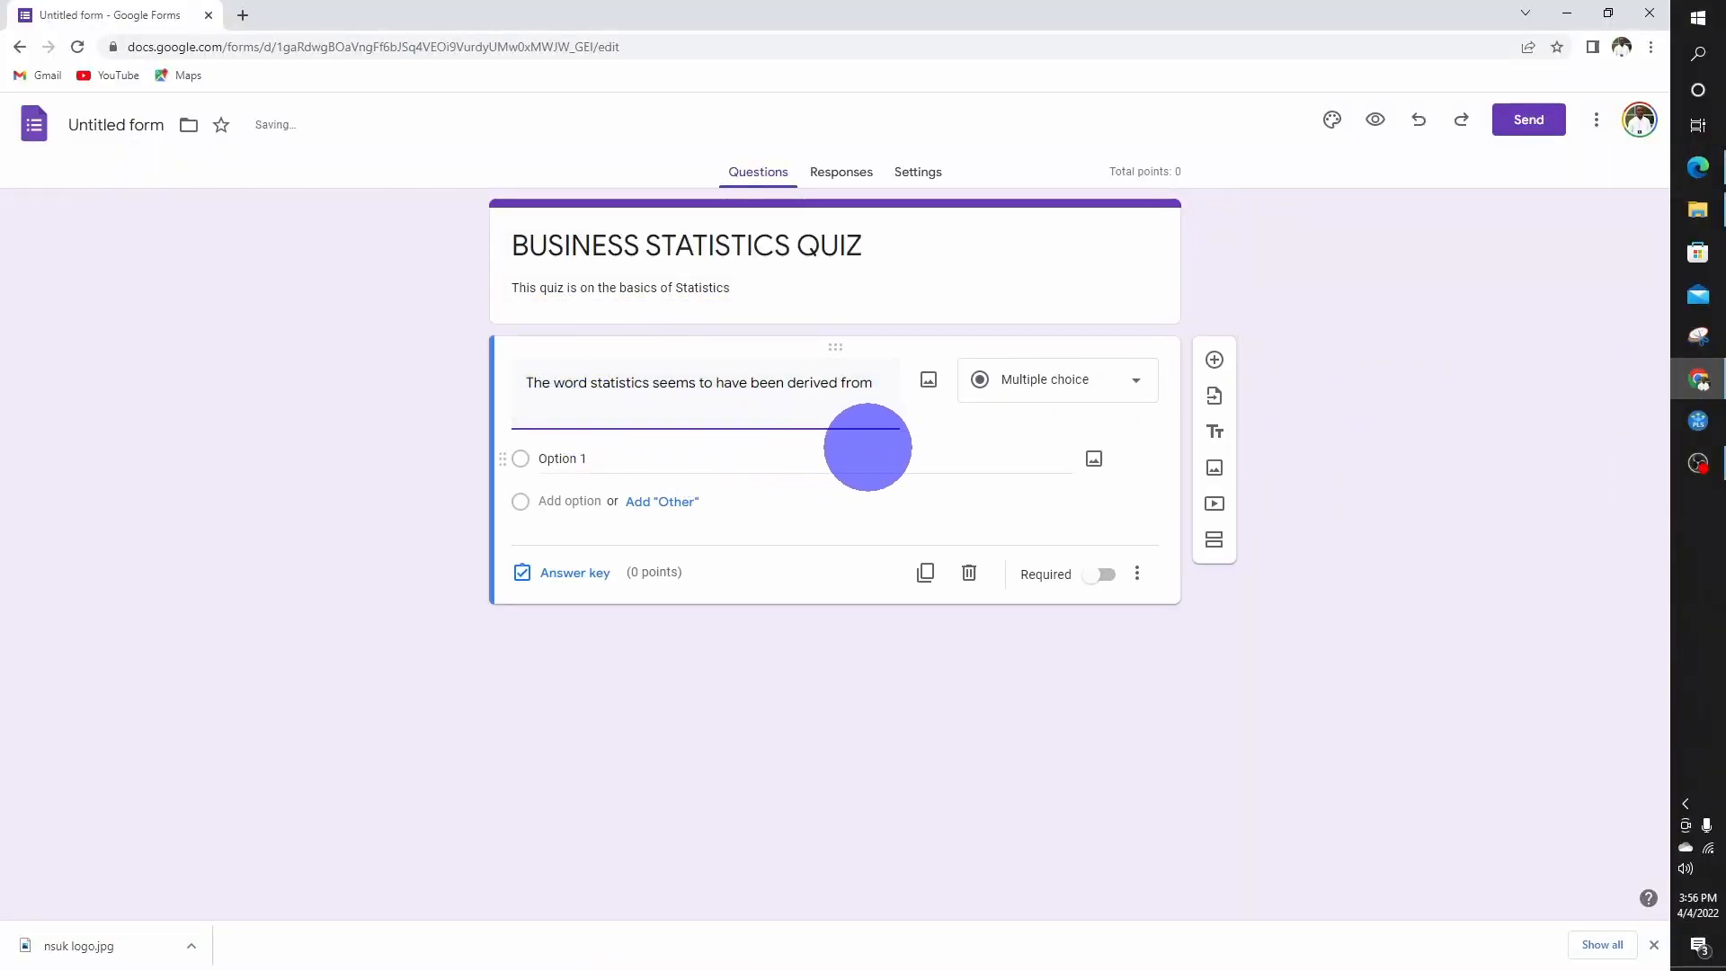
click(1080, 381)
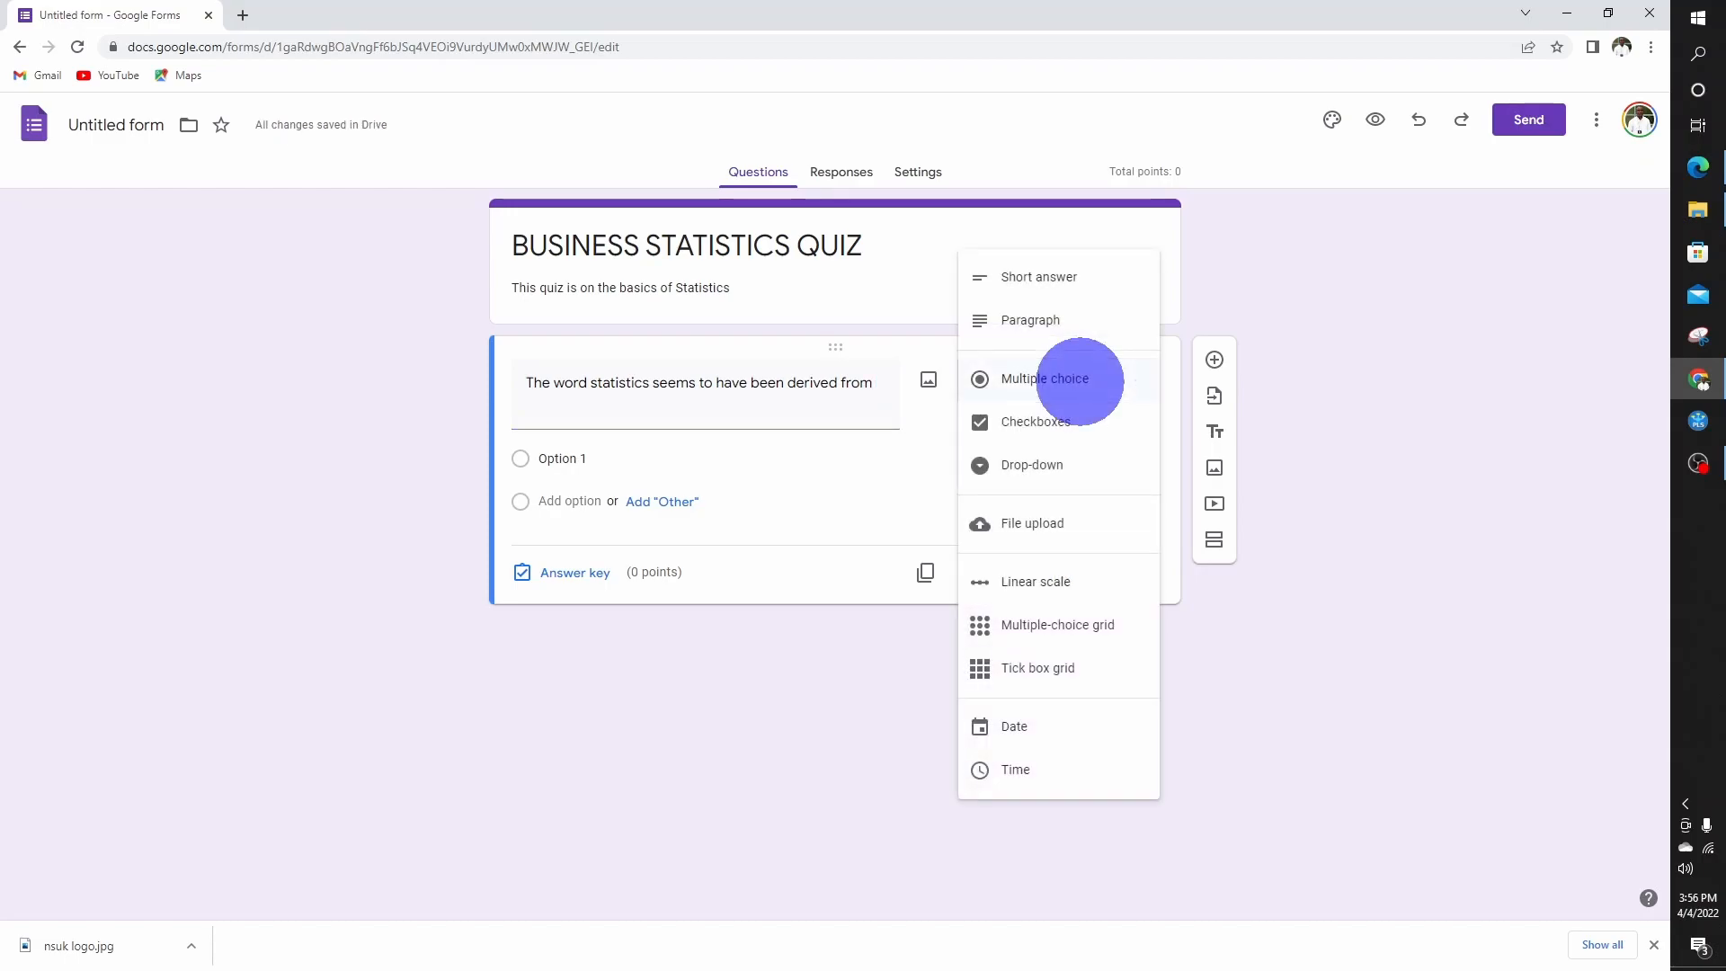
click(1043, 379)
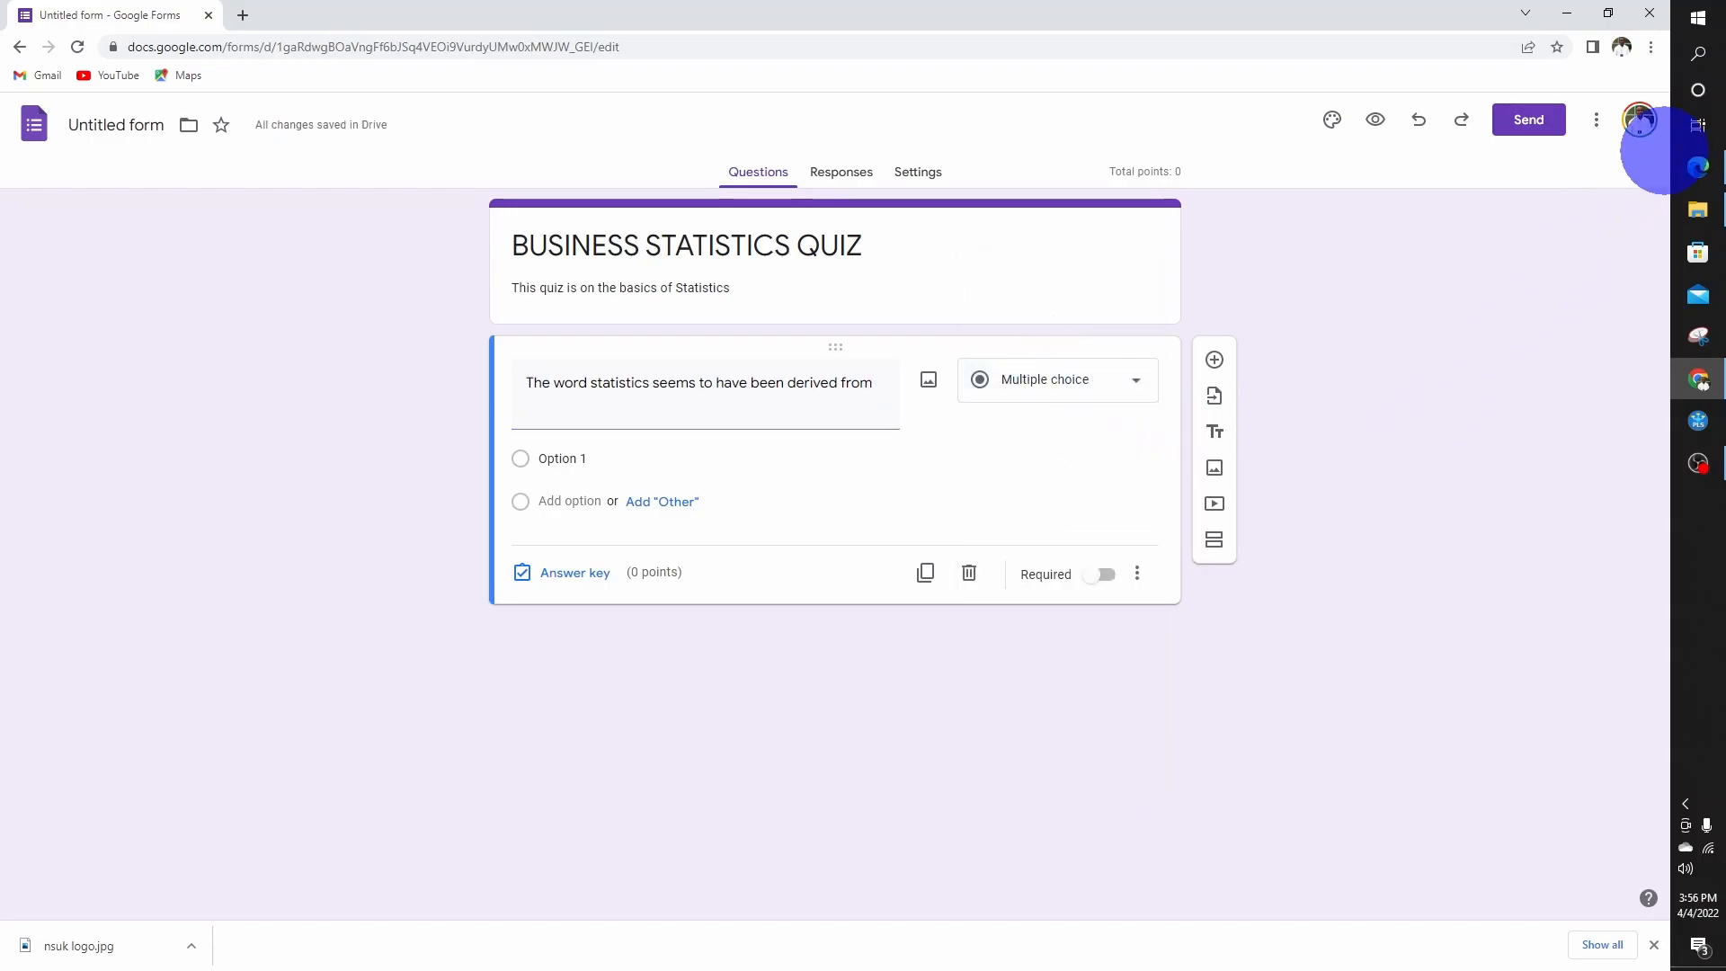
Copy question 1's four answers from the Word document in Edge and paste them as the options of the form's first question in Chrome
click(1698, 166)
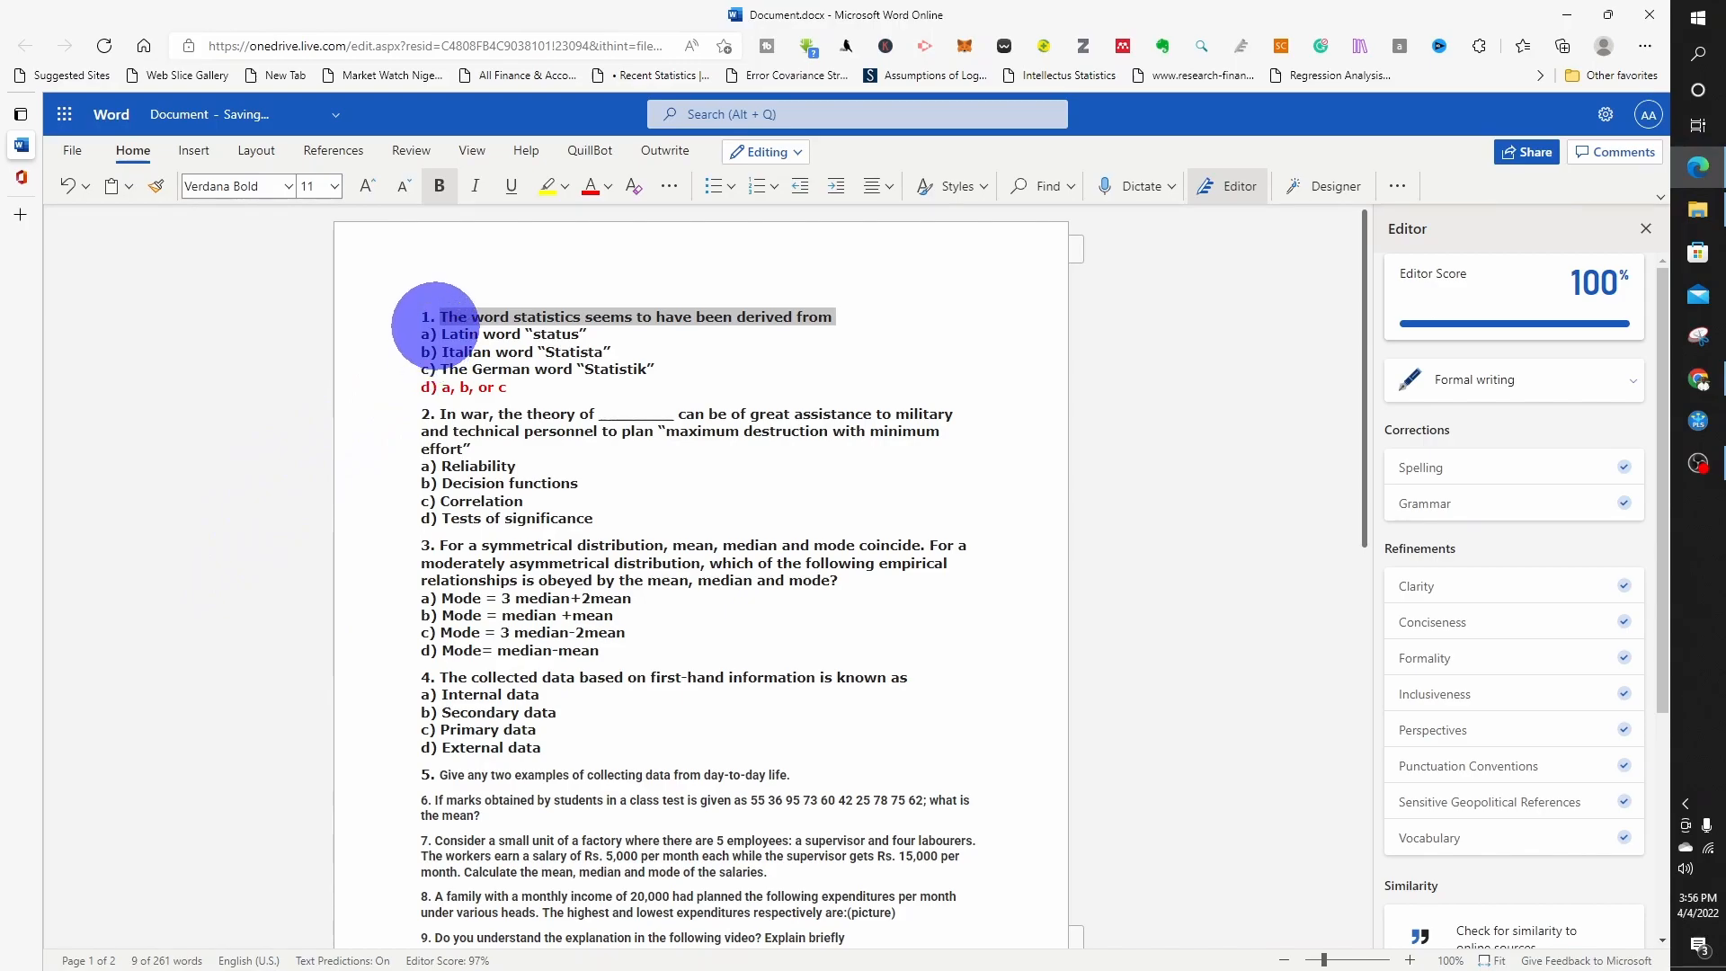
drag(440, 334, 517, 385)
key(ctrl+c)
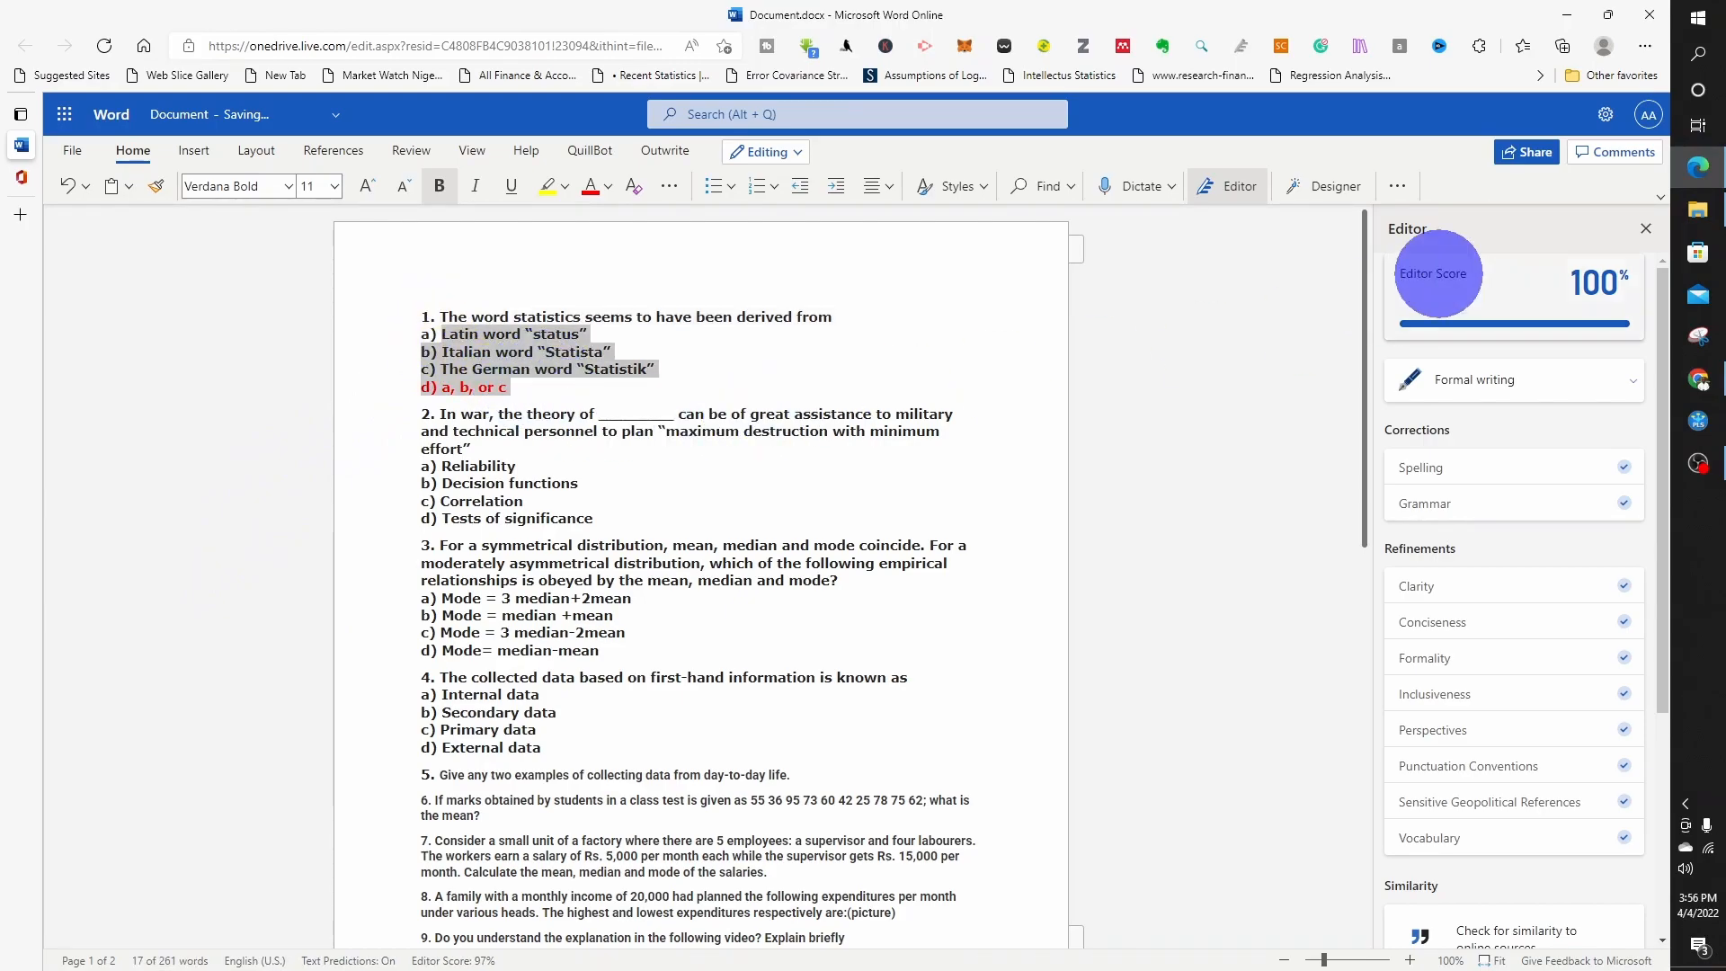
click(1698, 379)
click(558, 458)
key(ctrl+v)
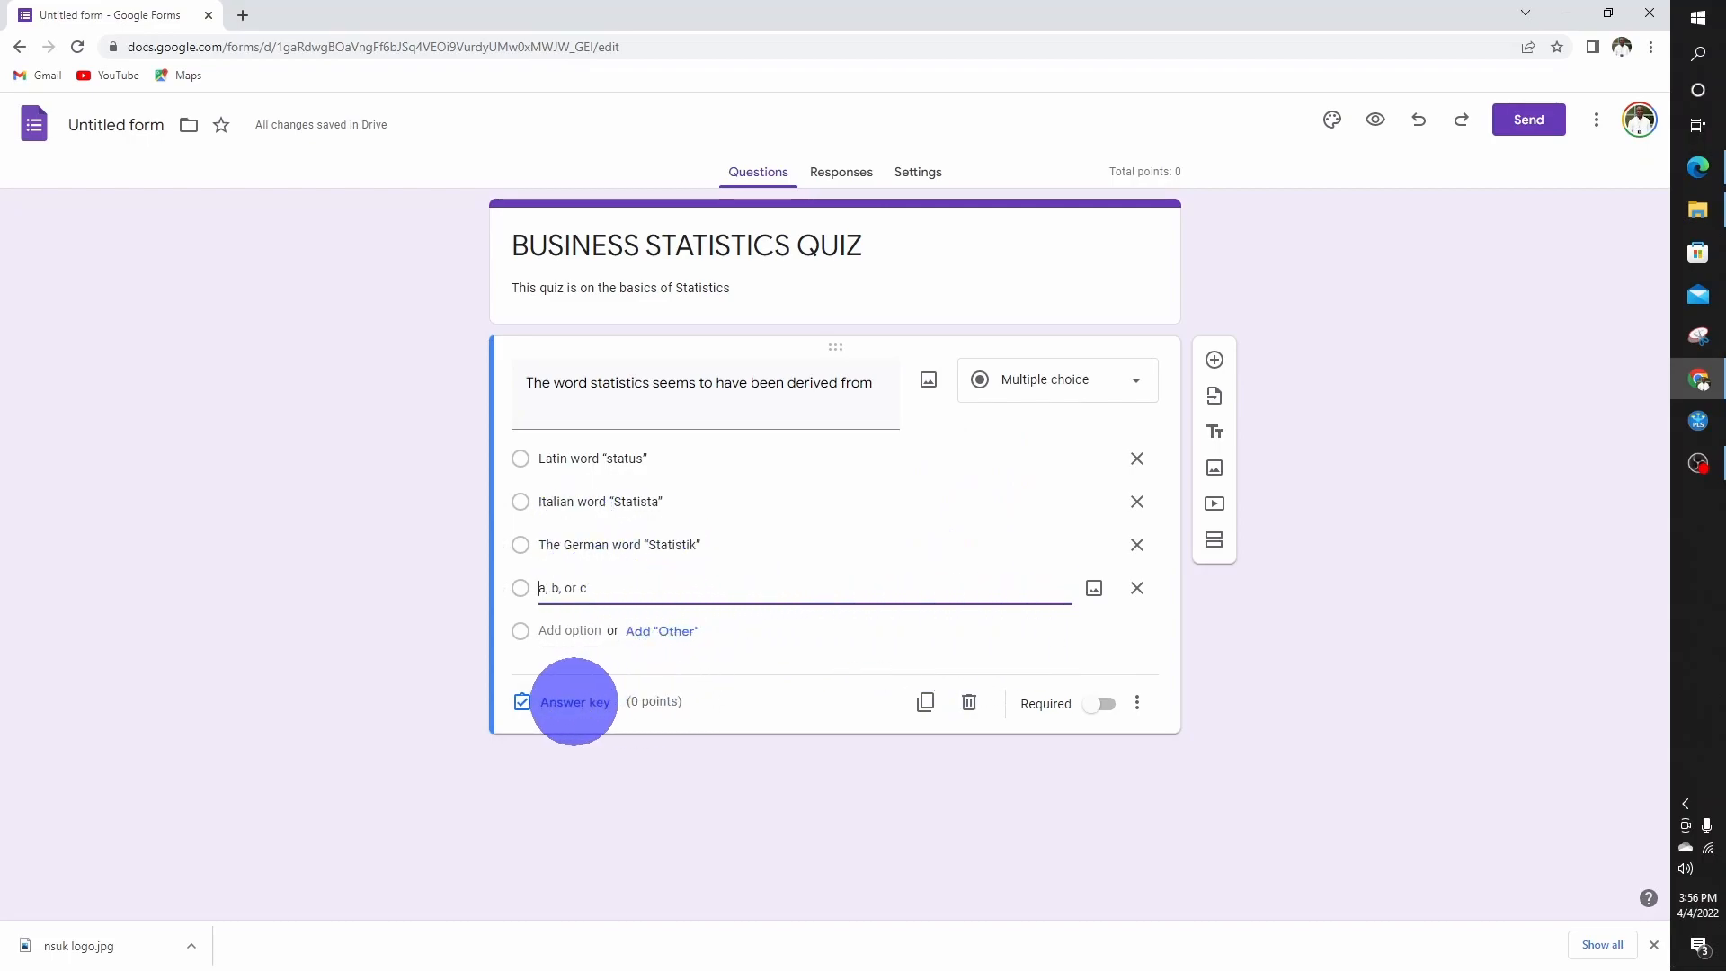
Assign 2 points in the first question's answer key and save "d" as the feedback for correct answers
click(561, 701)
click(1083, 438)
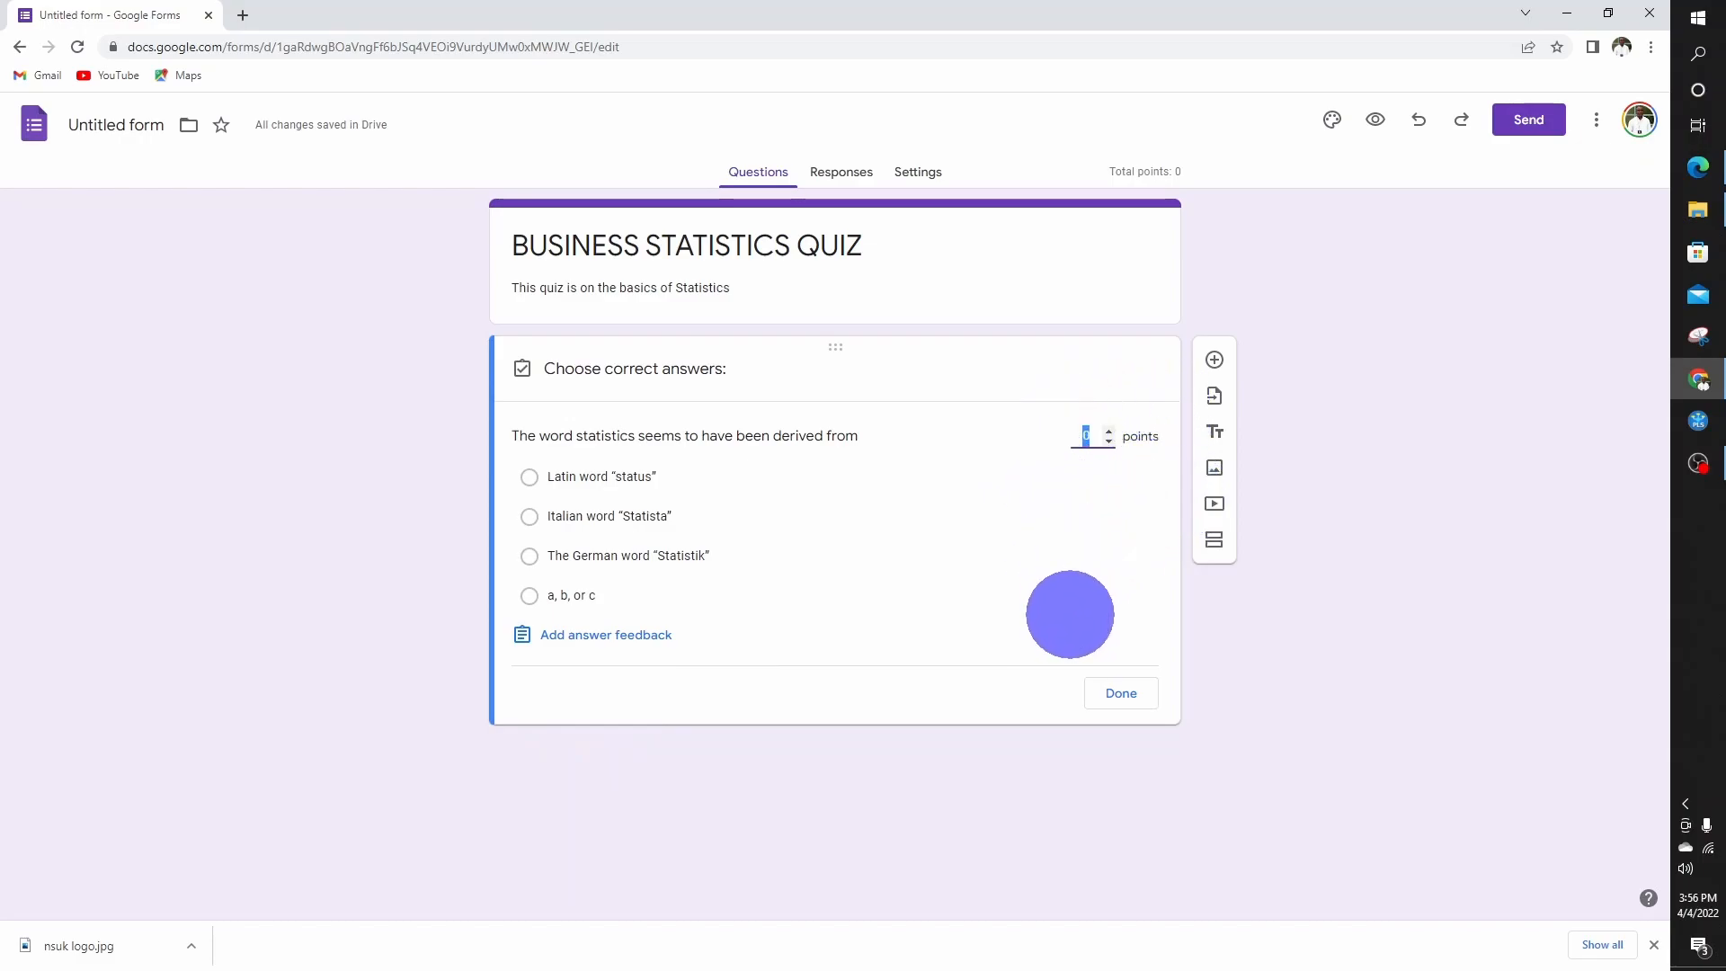
text(2)
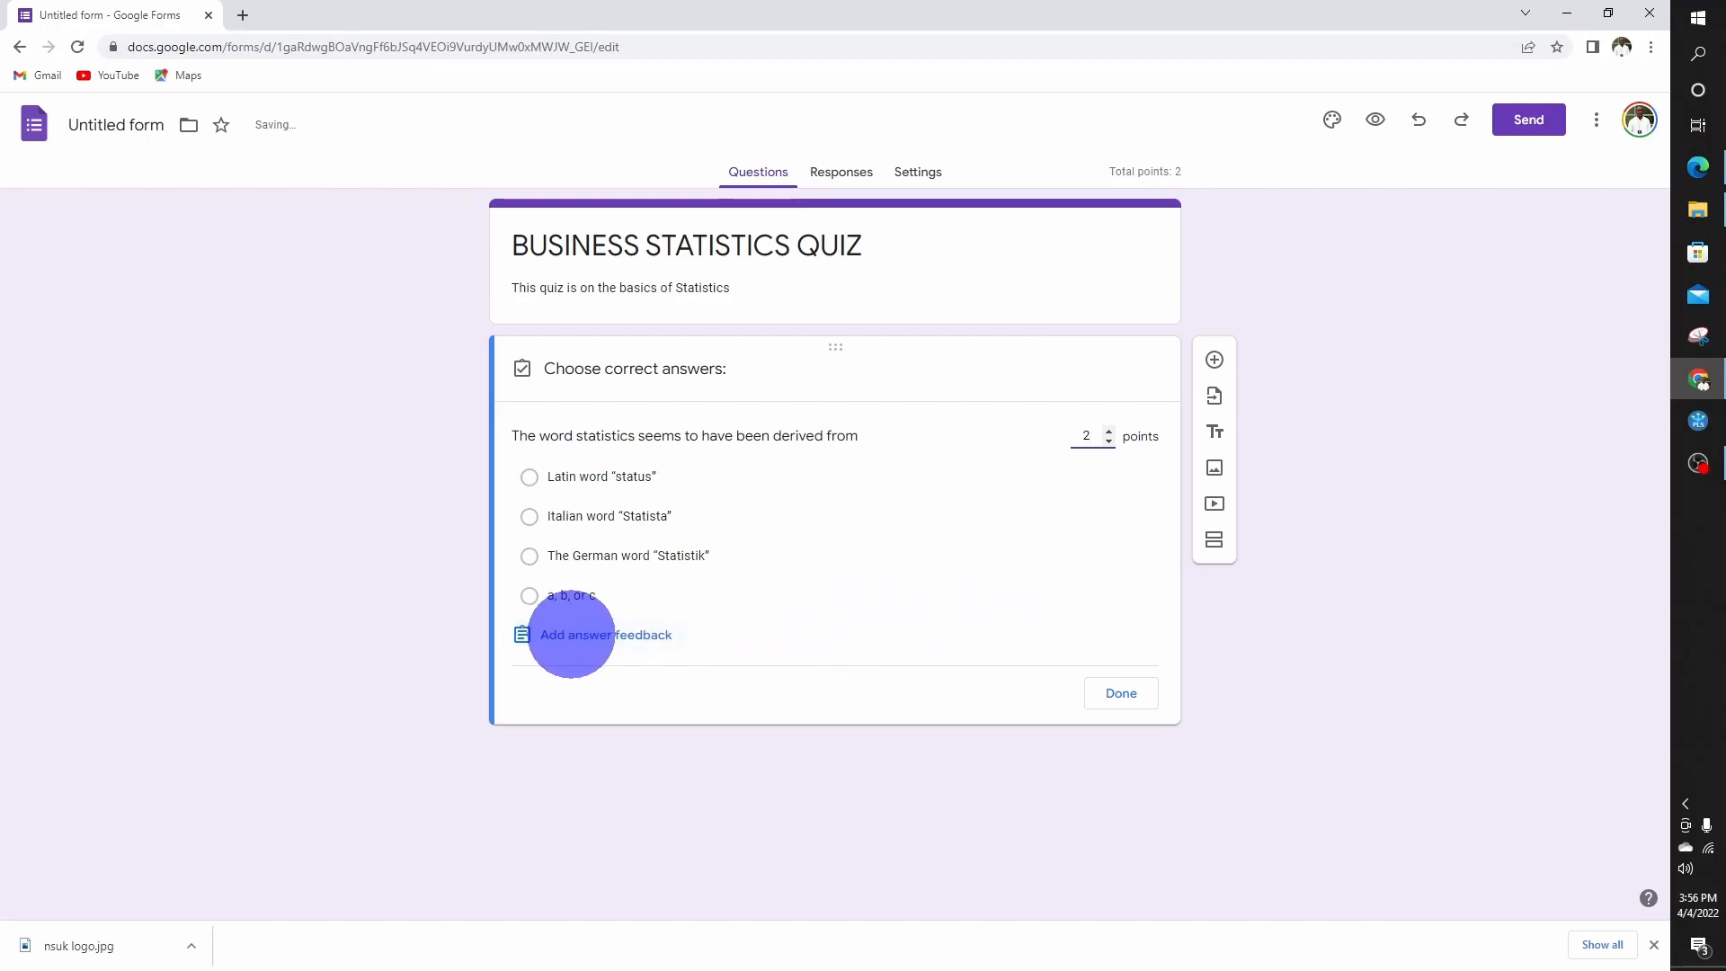
click(572, 634)
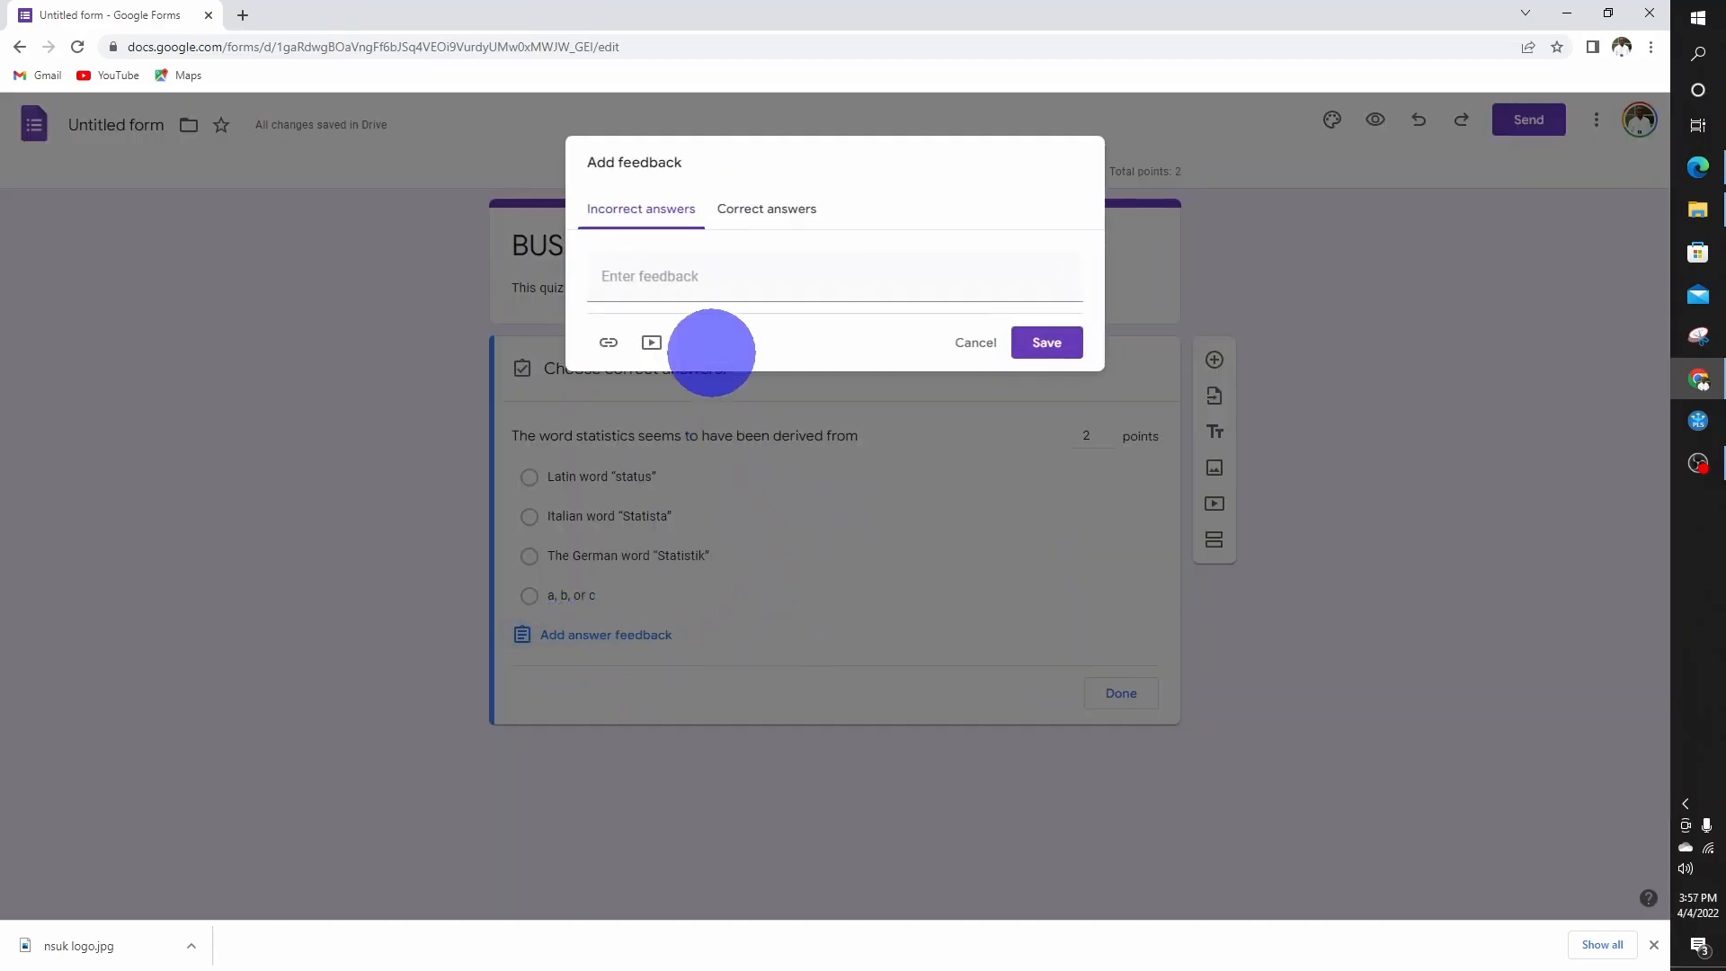
click(784, 198)
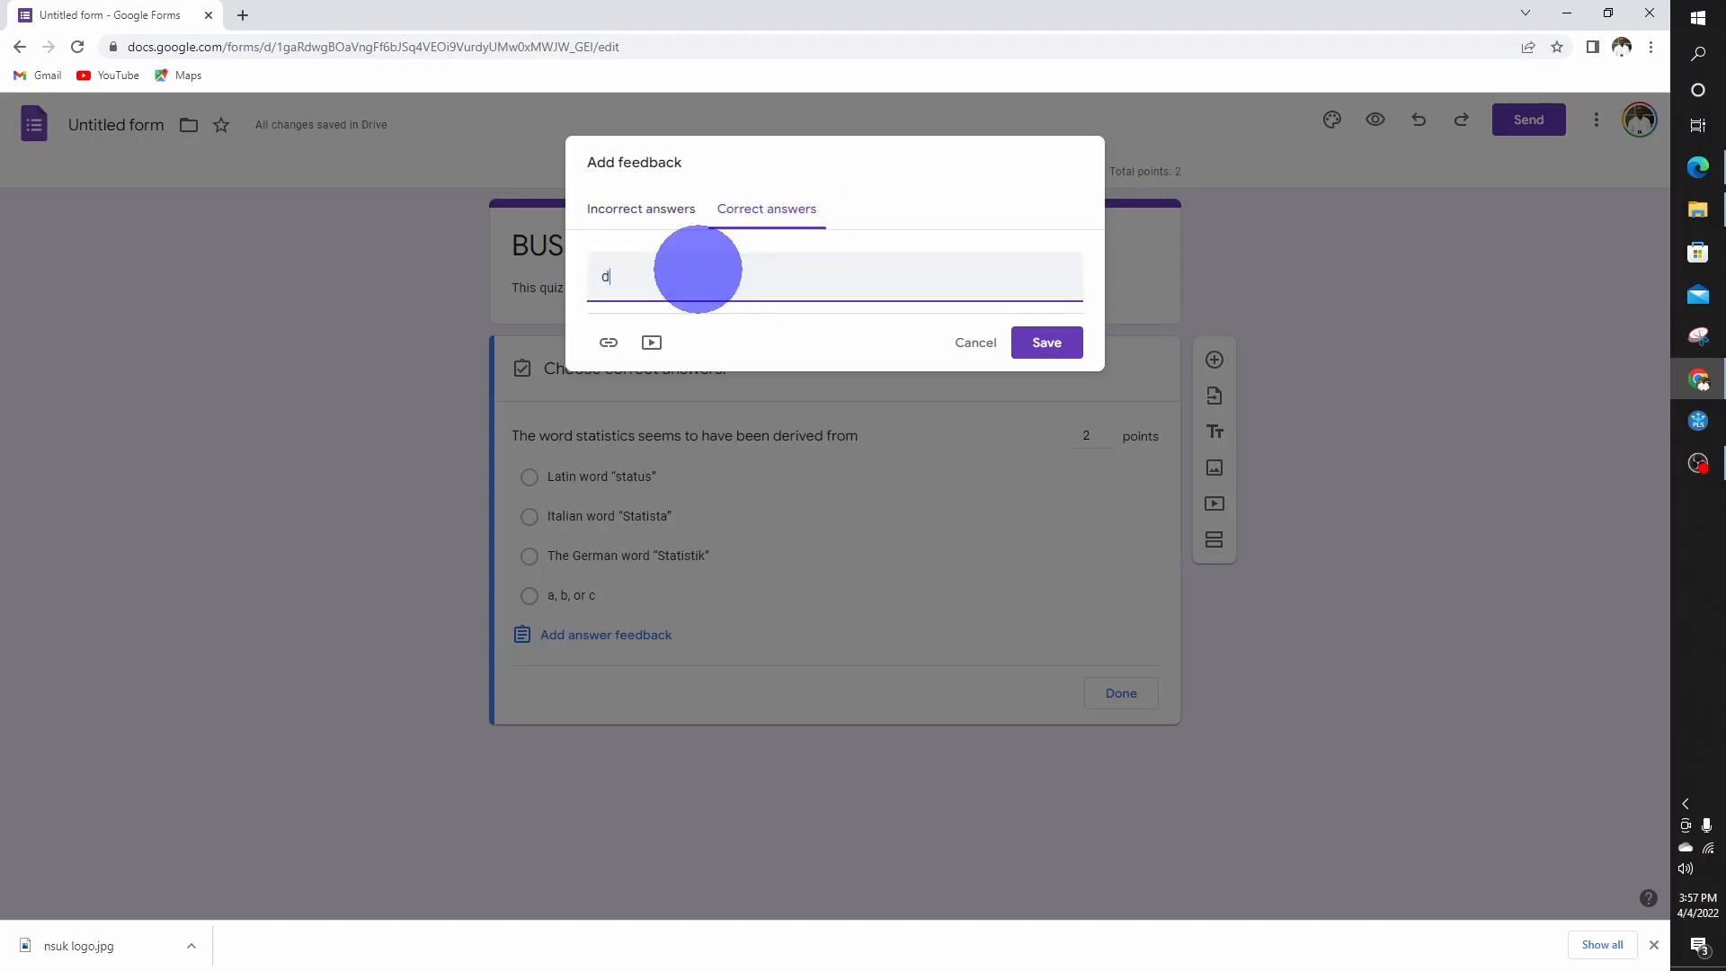
click(1059, 336)
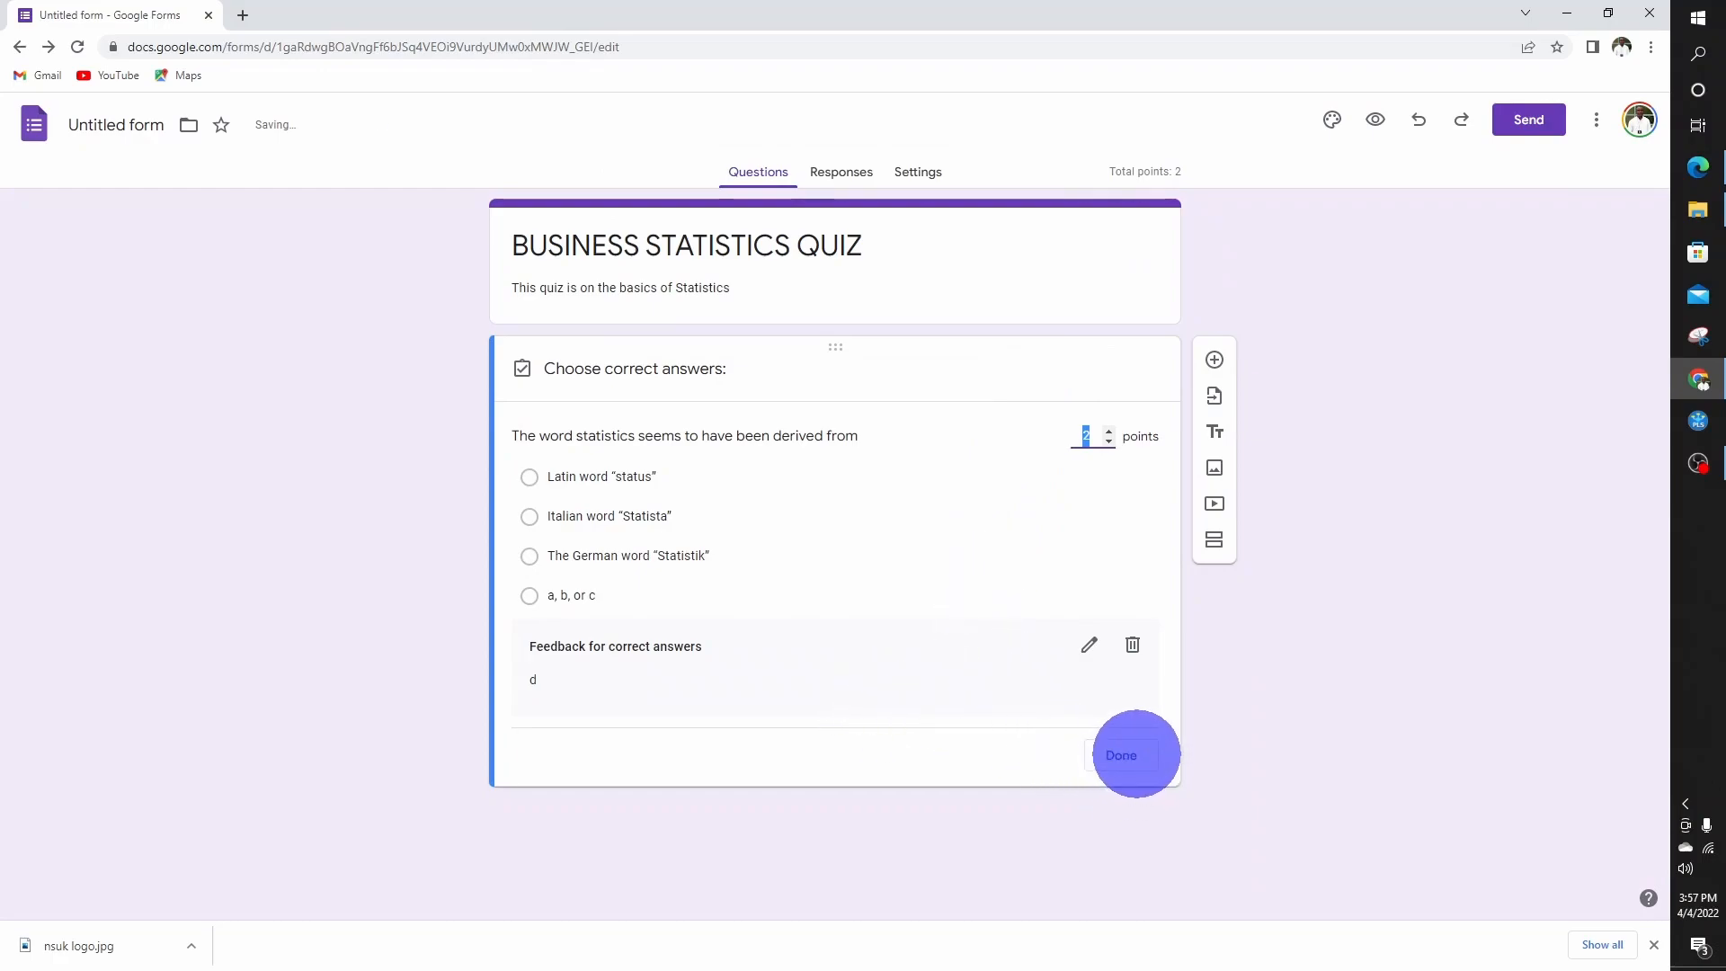
click(1120, 755)
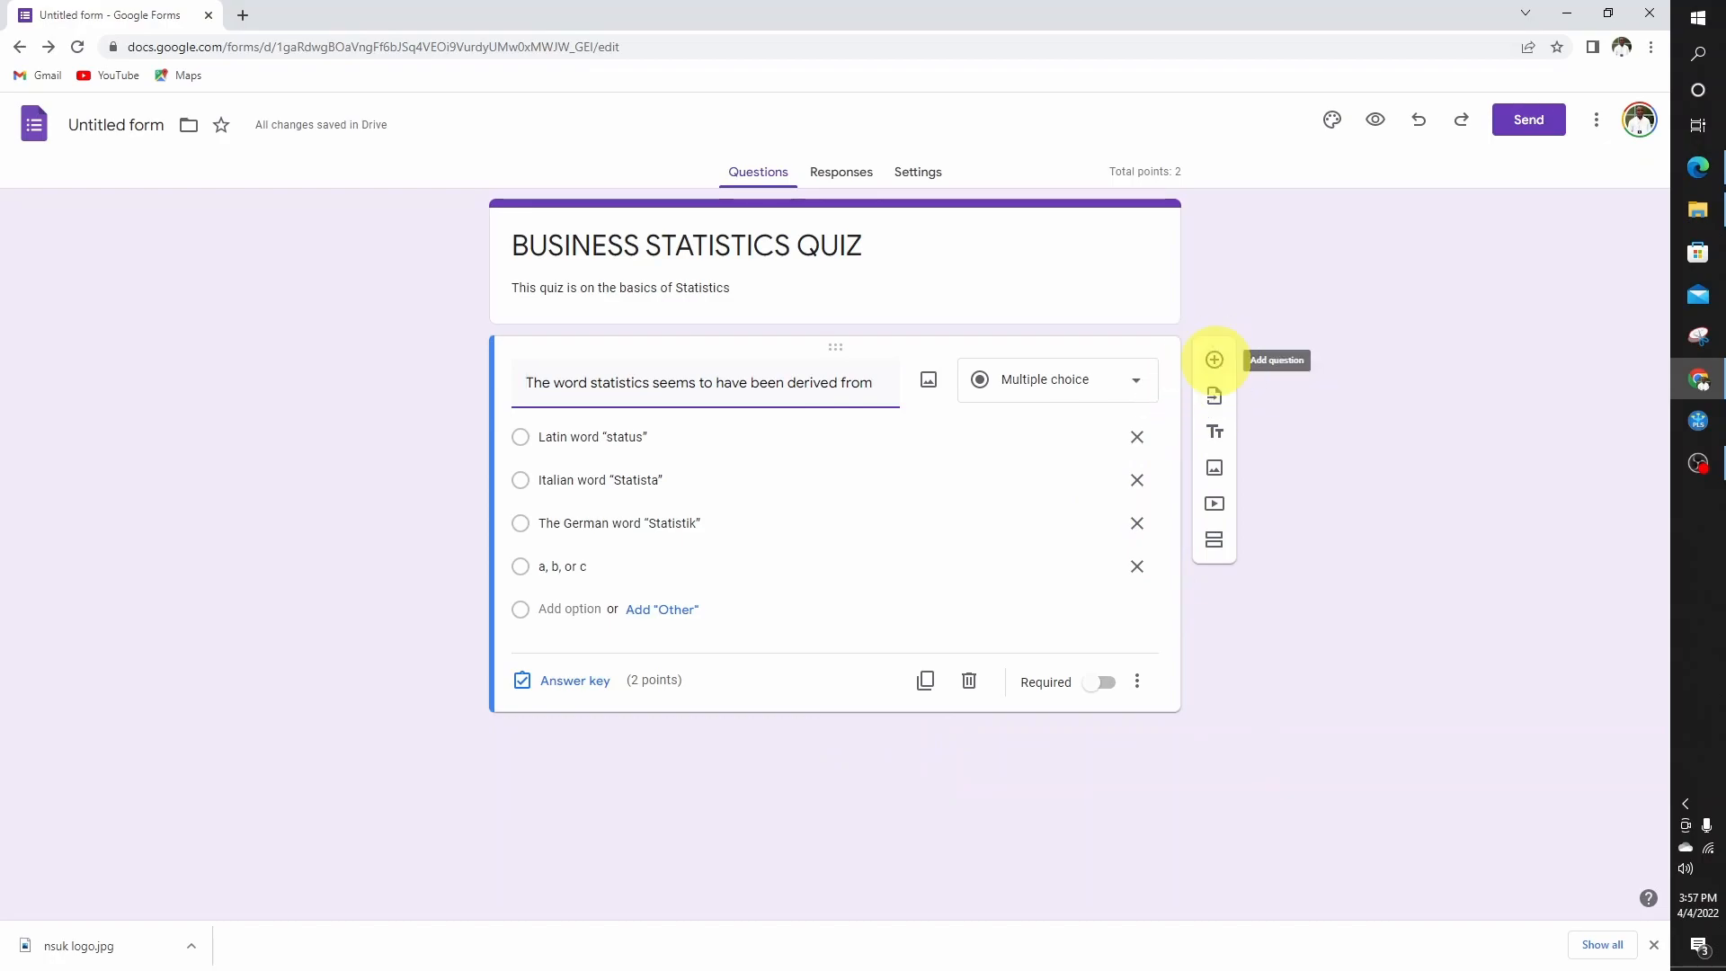
Add a second question in Chrome and paste question 2, "In war, the theory of ________ can be...", from the Word document in Edge
click(1213, 360)
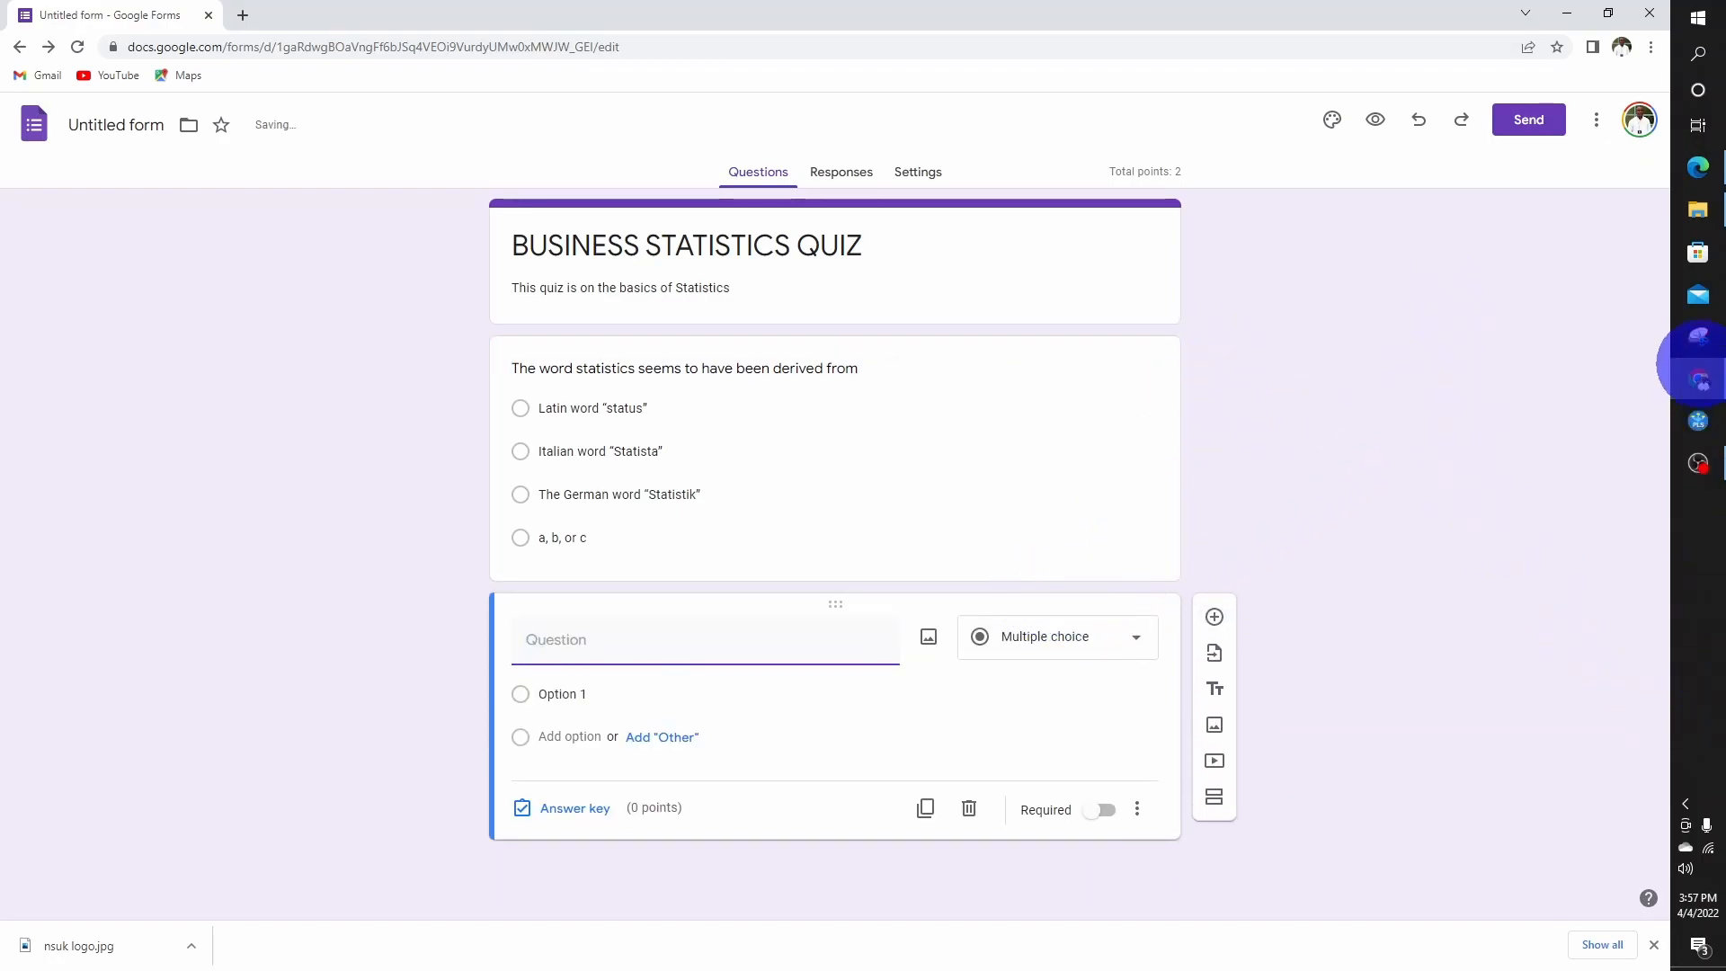
click(1697, 167)
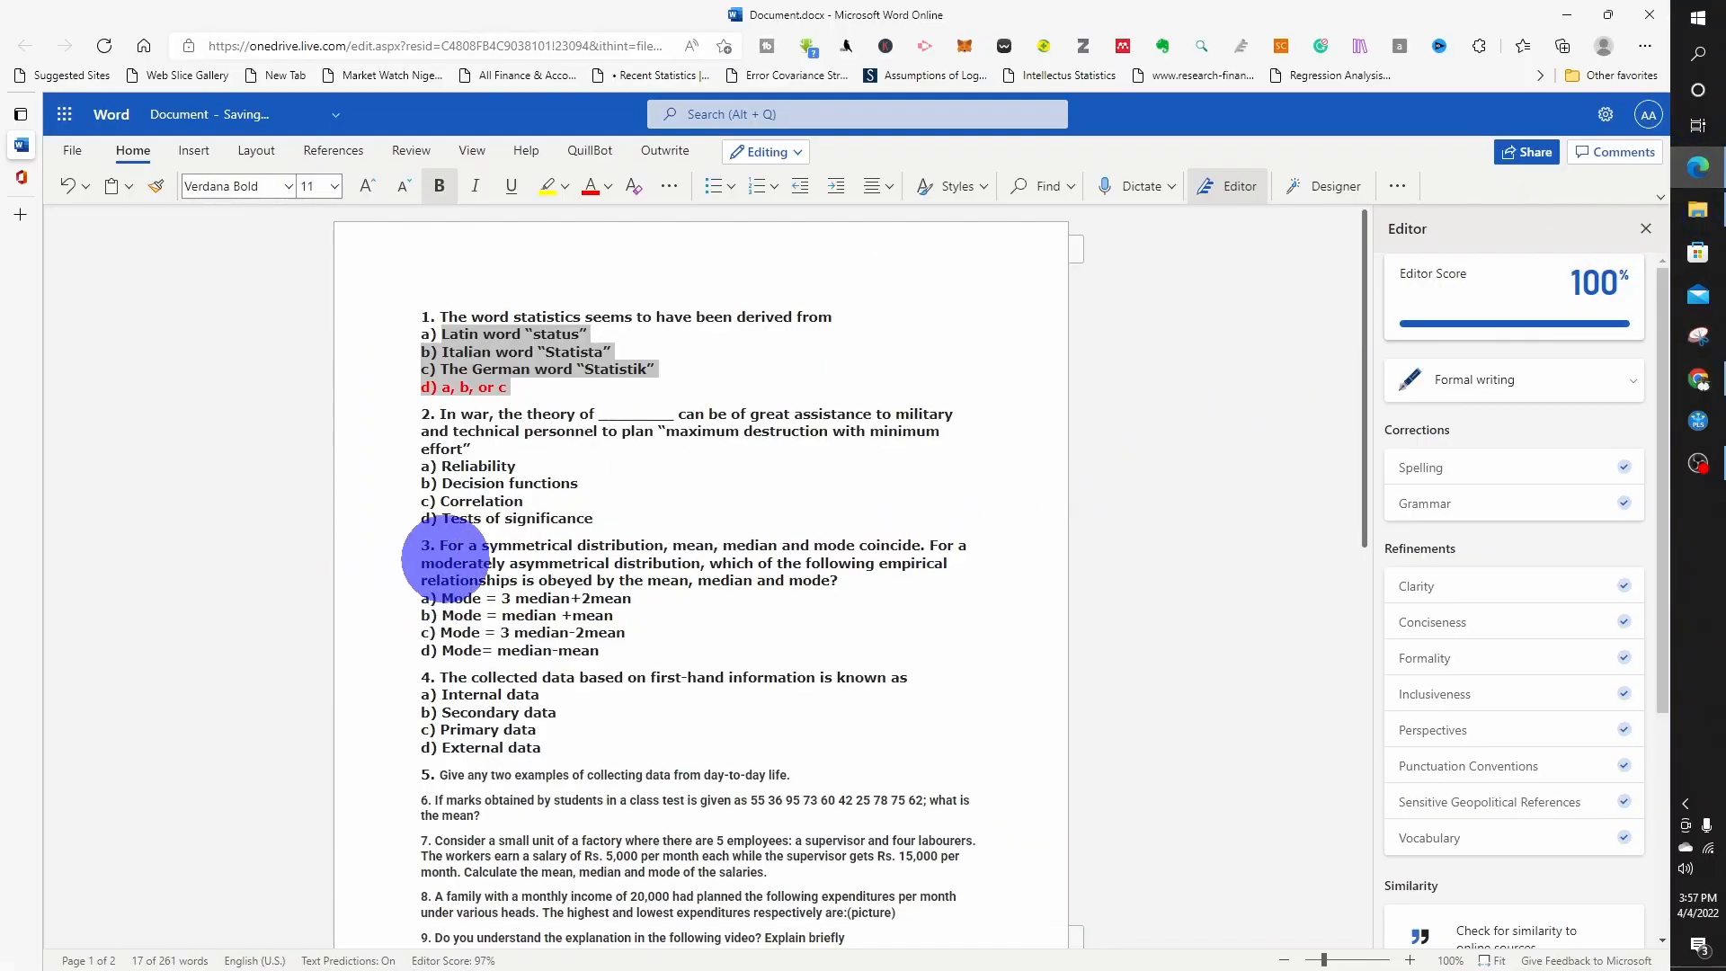
drag(440, 414, 494, 448)
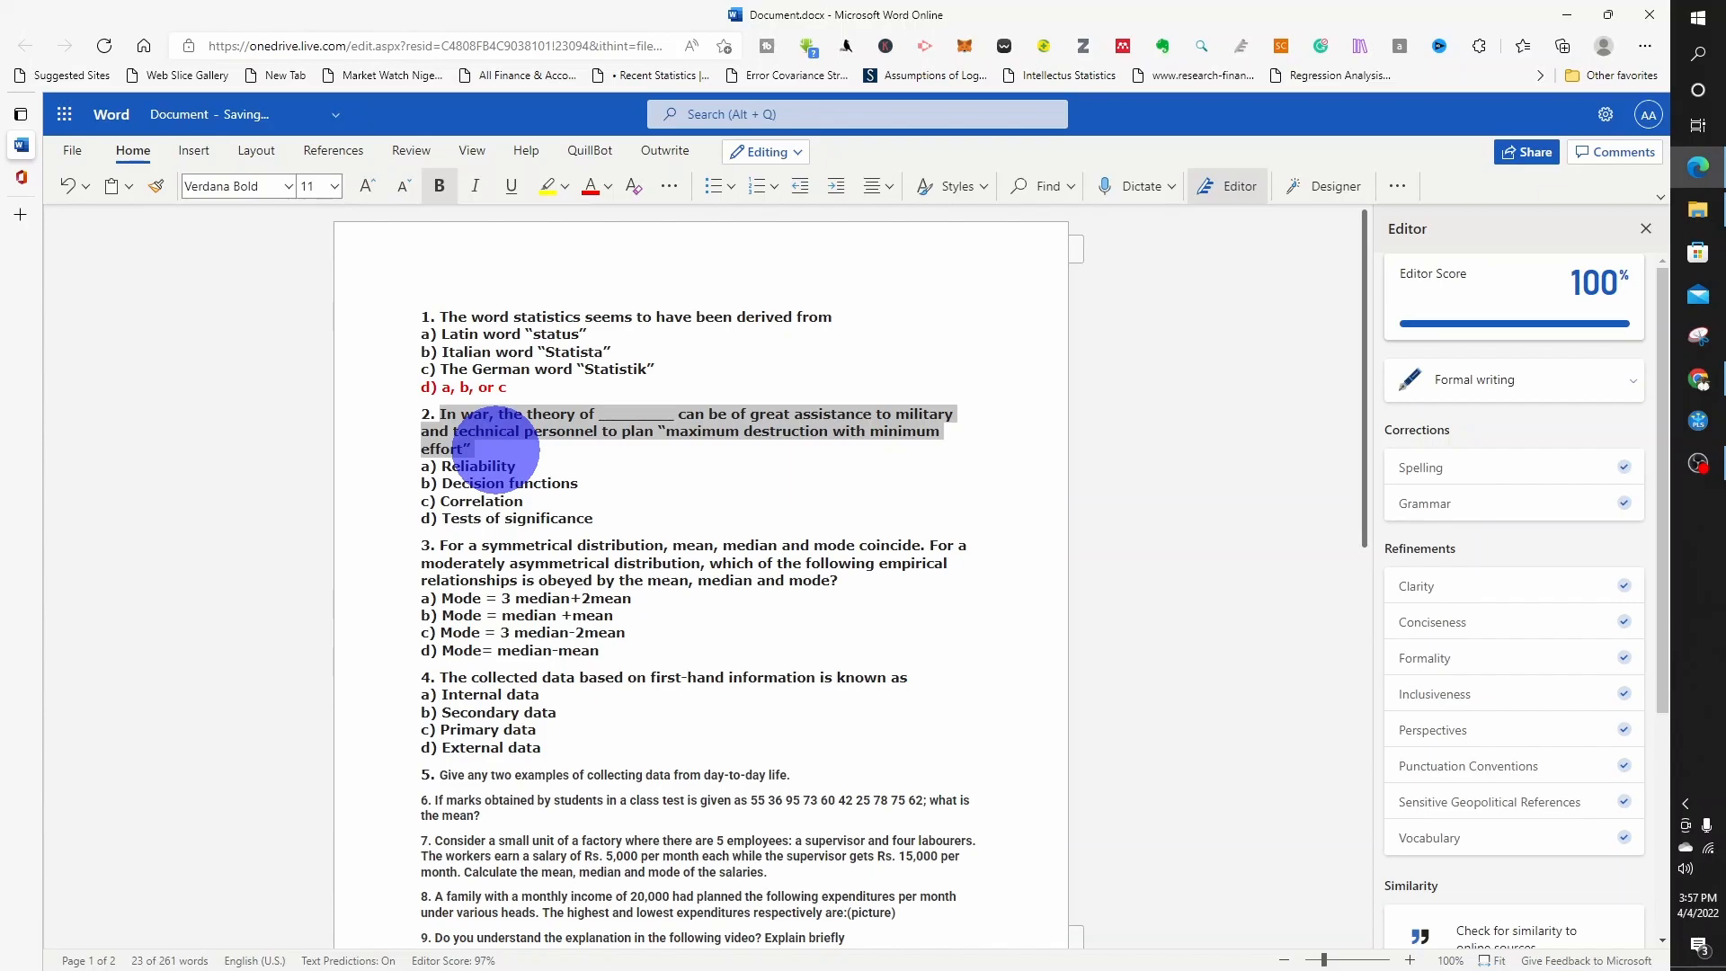
click(1697, 378)
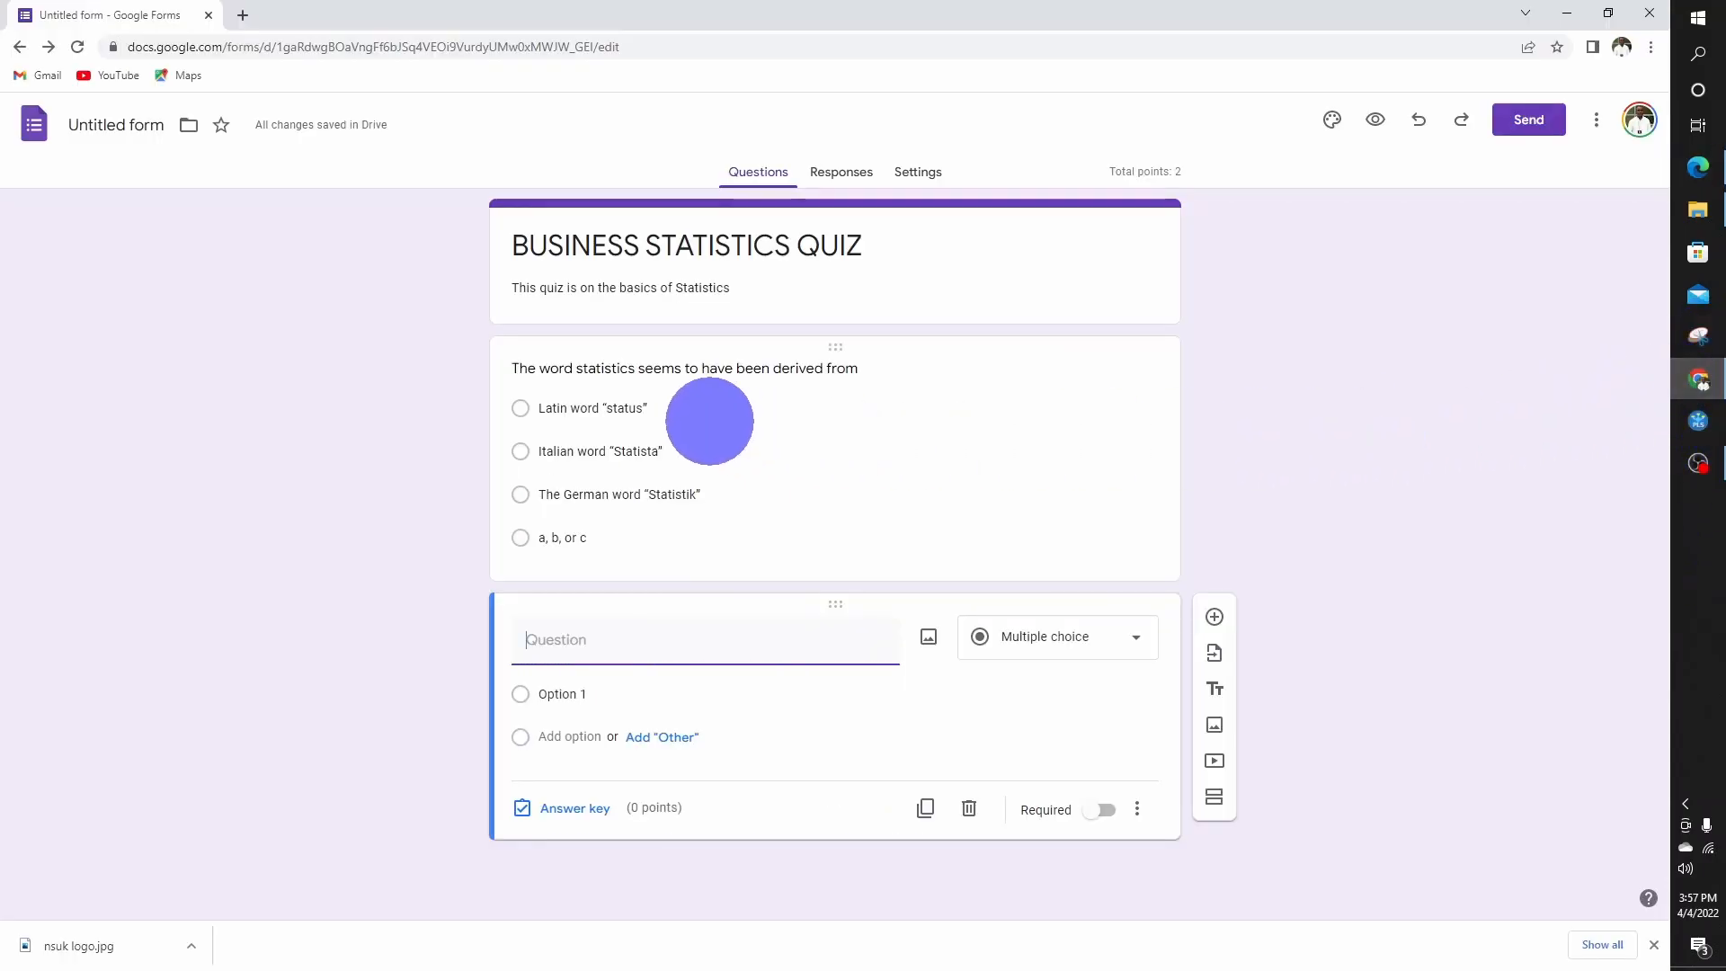
text(In war, the theory of ________ can be of great assistance to military and technical personnel to plan "maximum destruction with minimum effort")
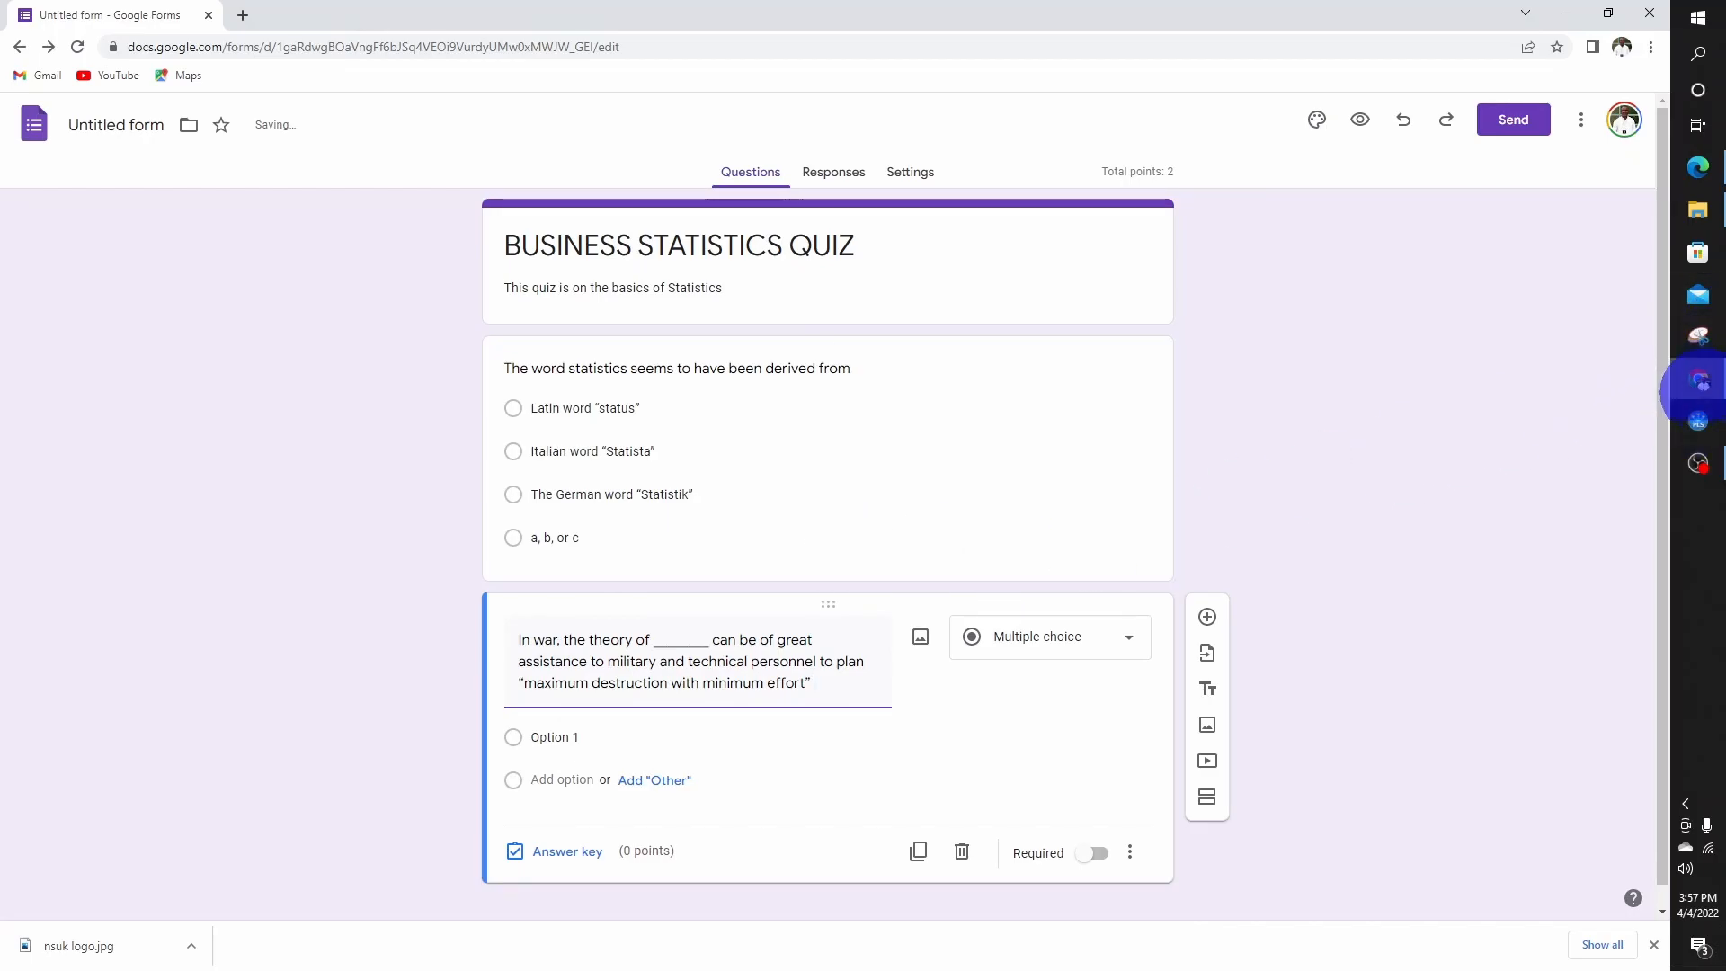
Copy question 2's four answers from the Word document in Edge, paste them as the second question's options in Chrome and add a fifth option
click(1697, 382)
drag(441, 465, 593, 519)
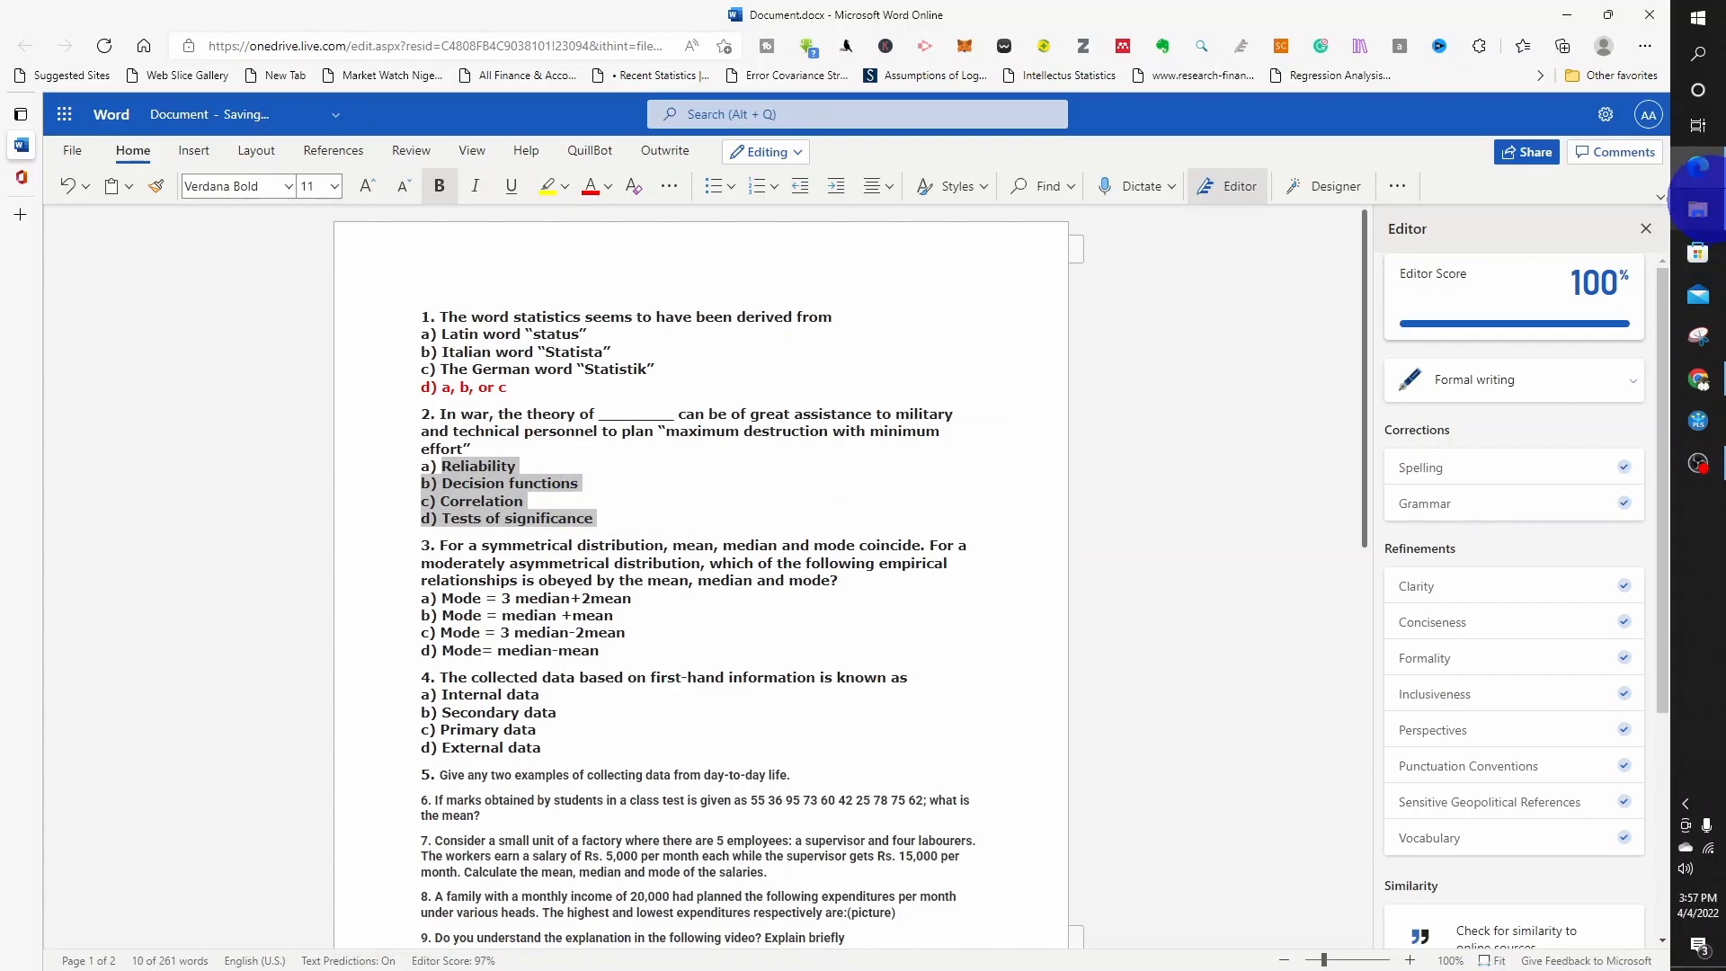
click(1697, 379)
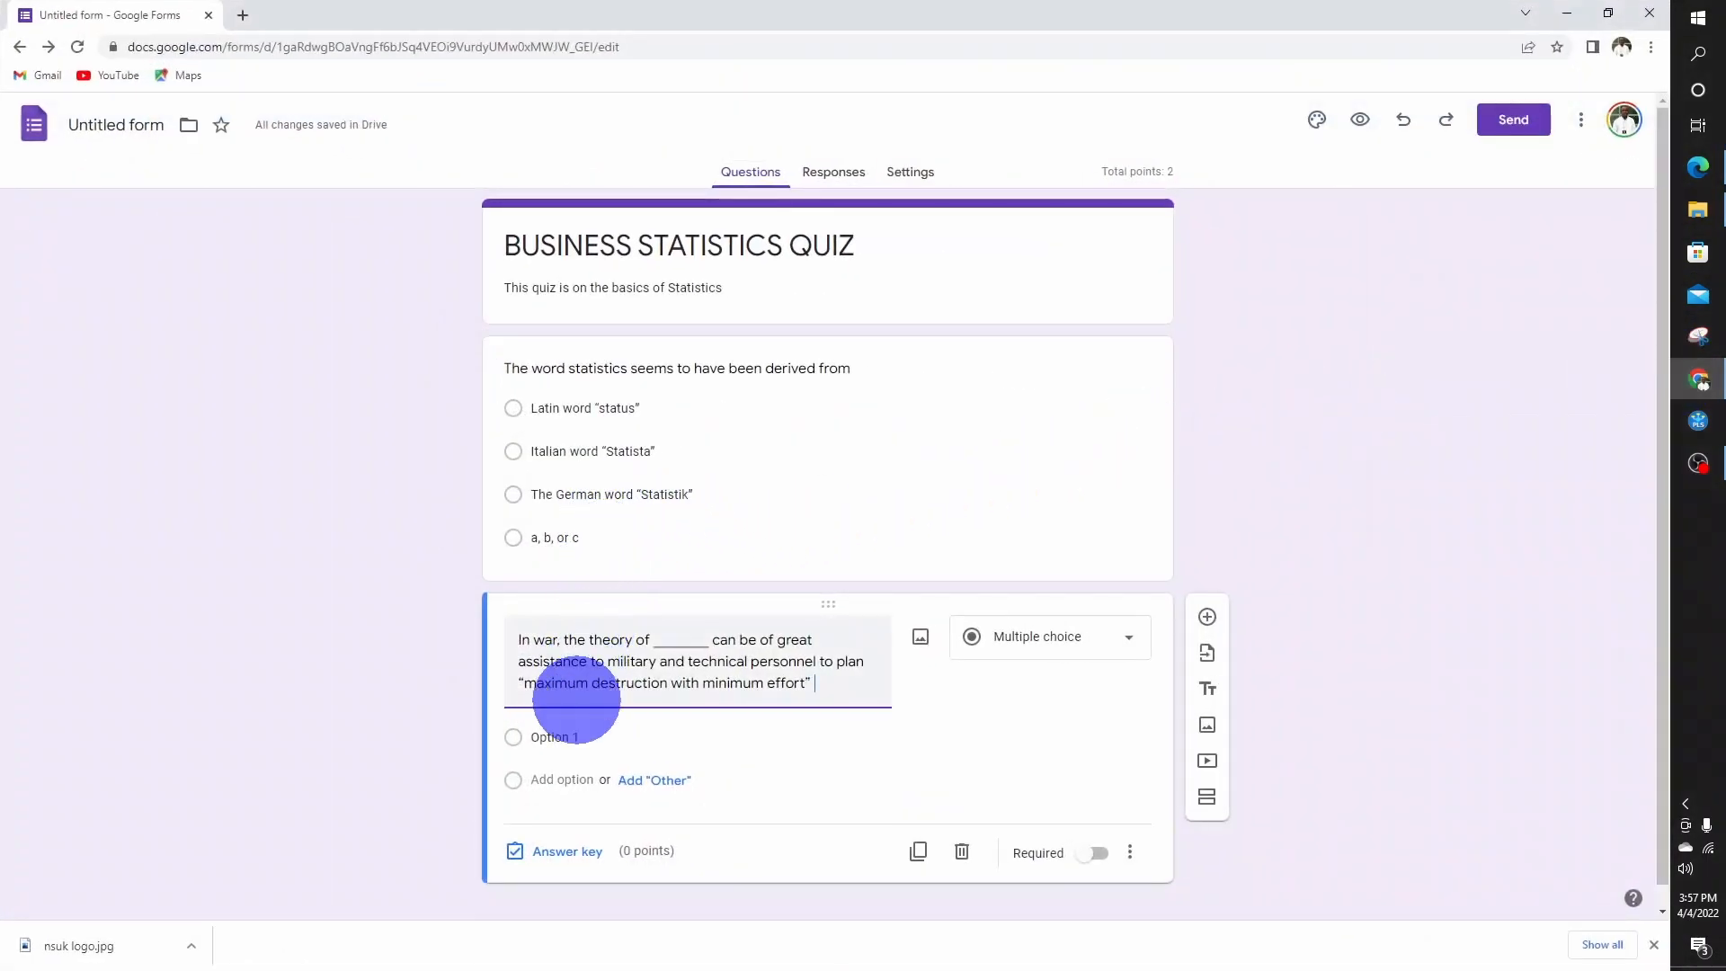
text(Reliability Decision functions Correlation Tests of significance)
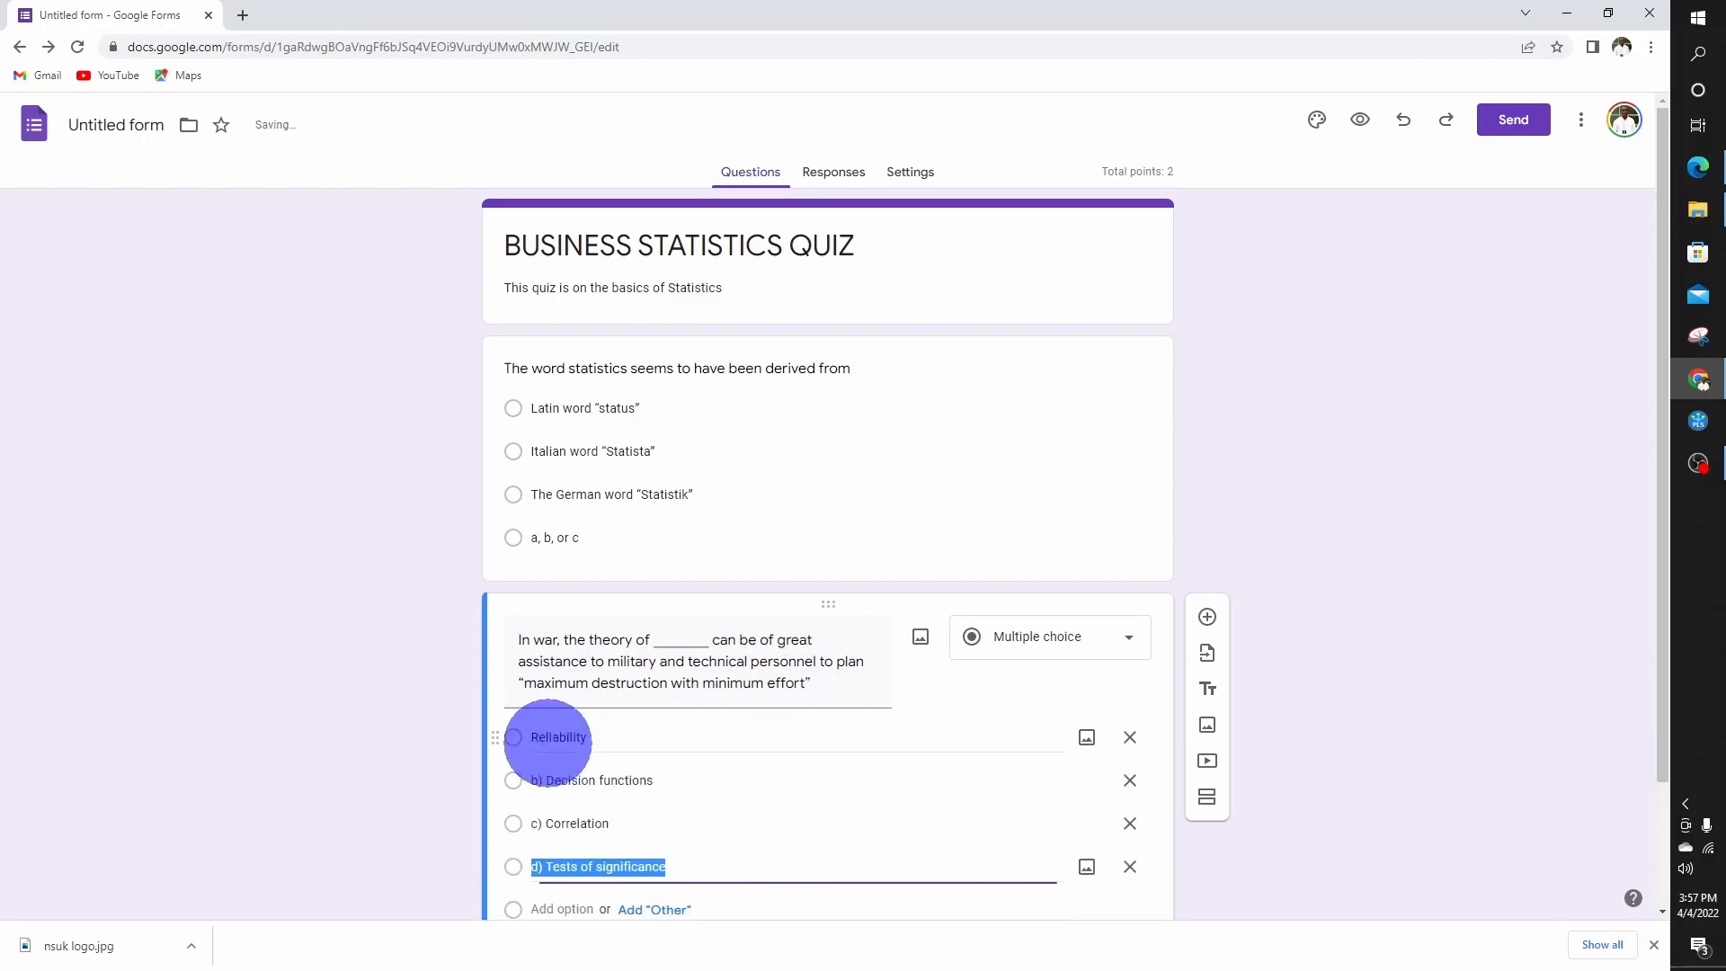
key(Return)
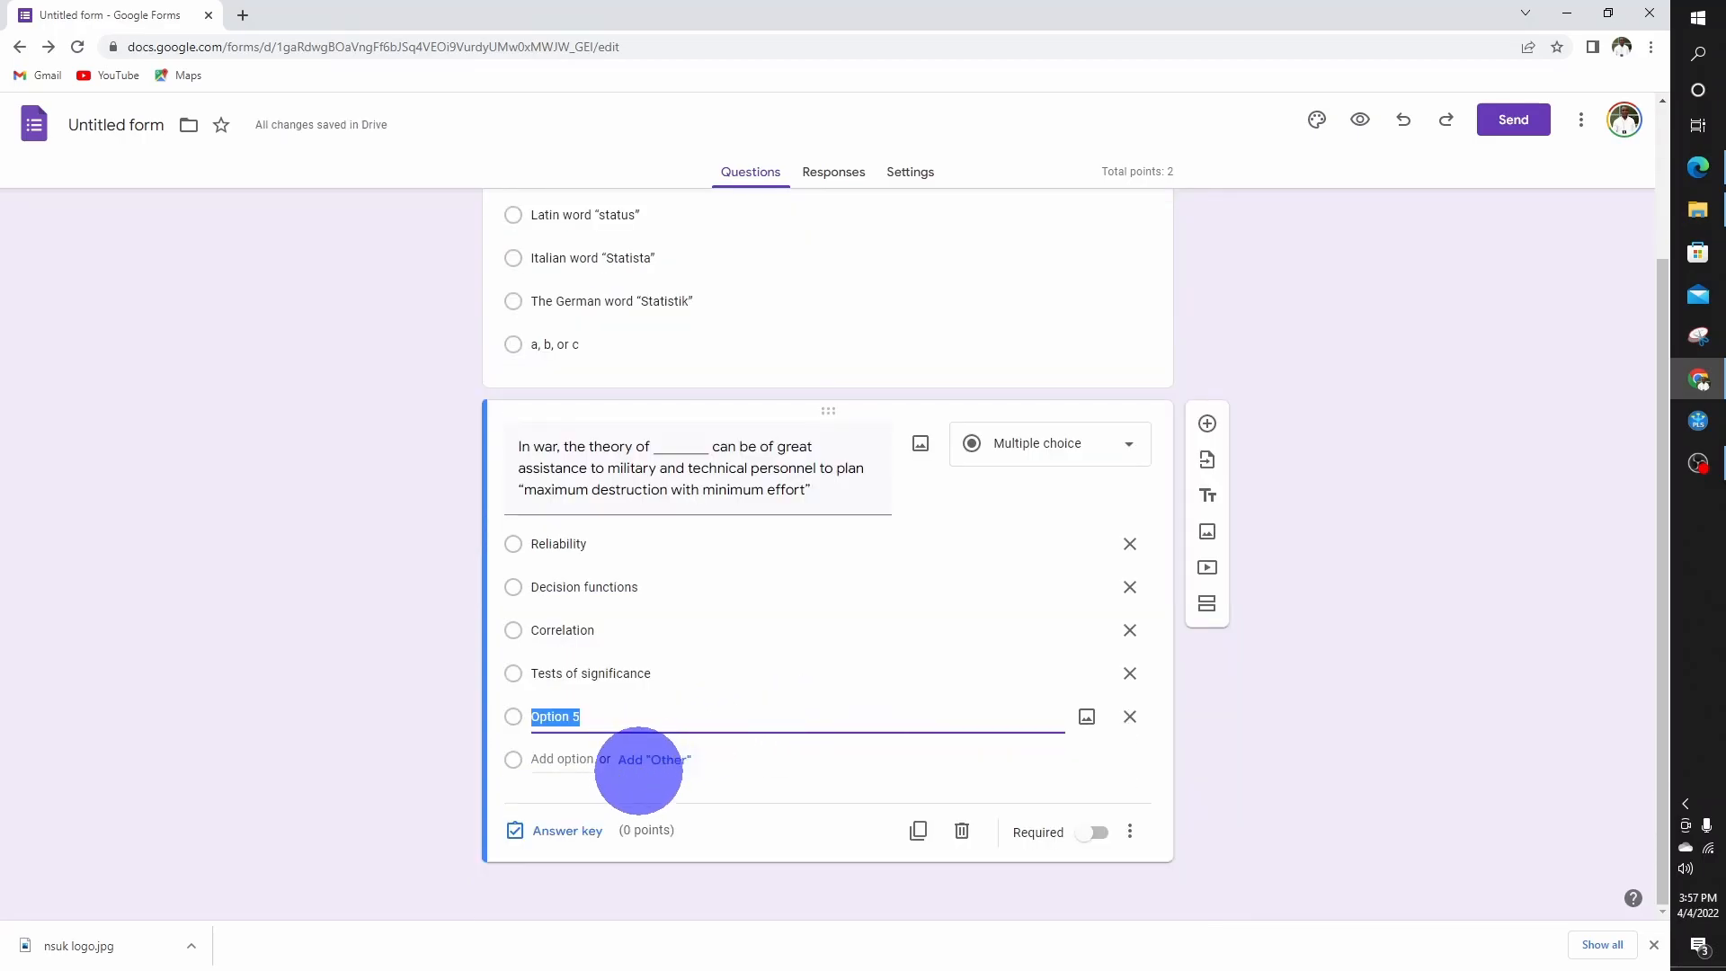
Assign 2 points in the second question's answer key and make the question required
click(558, 828)
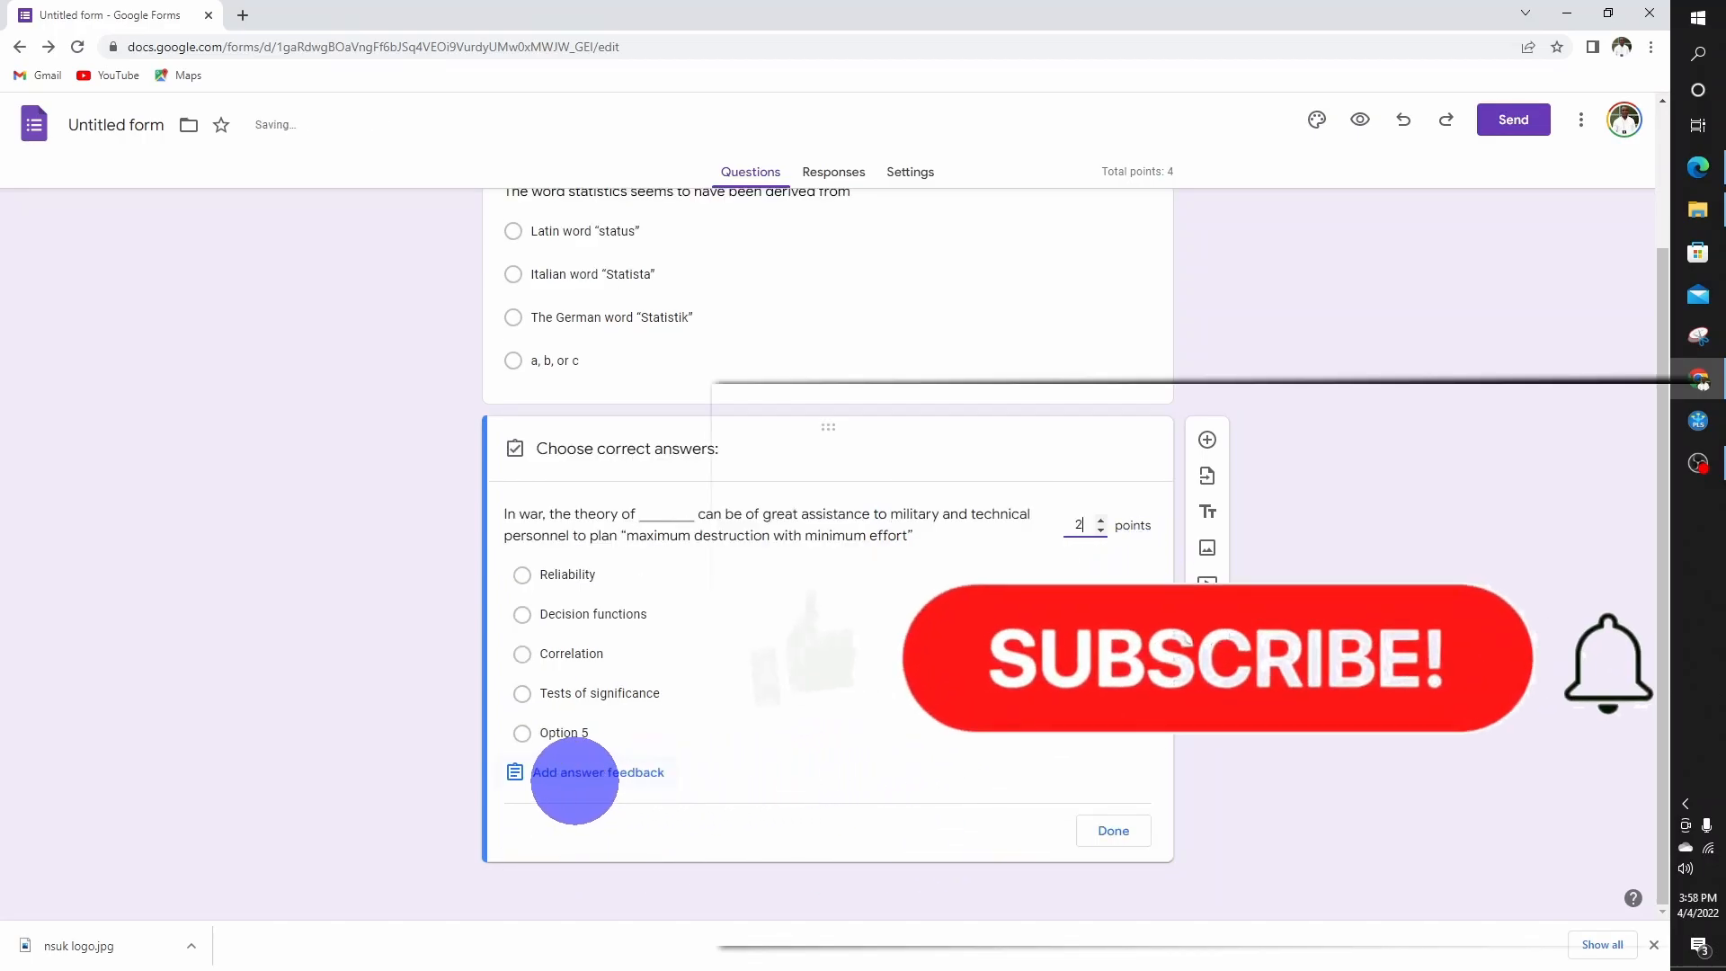
click(1113, 830)
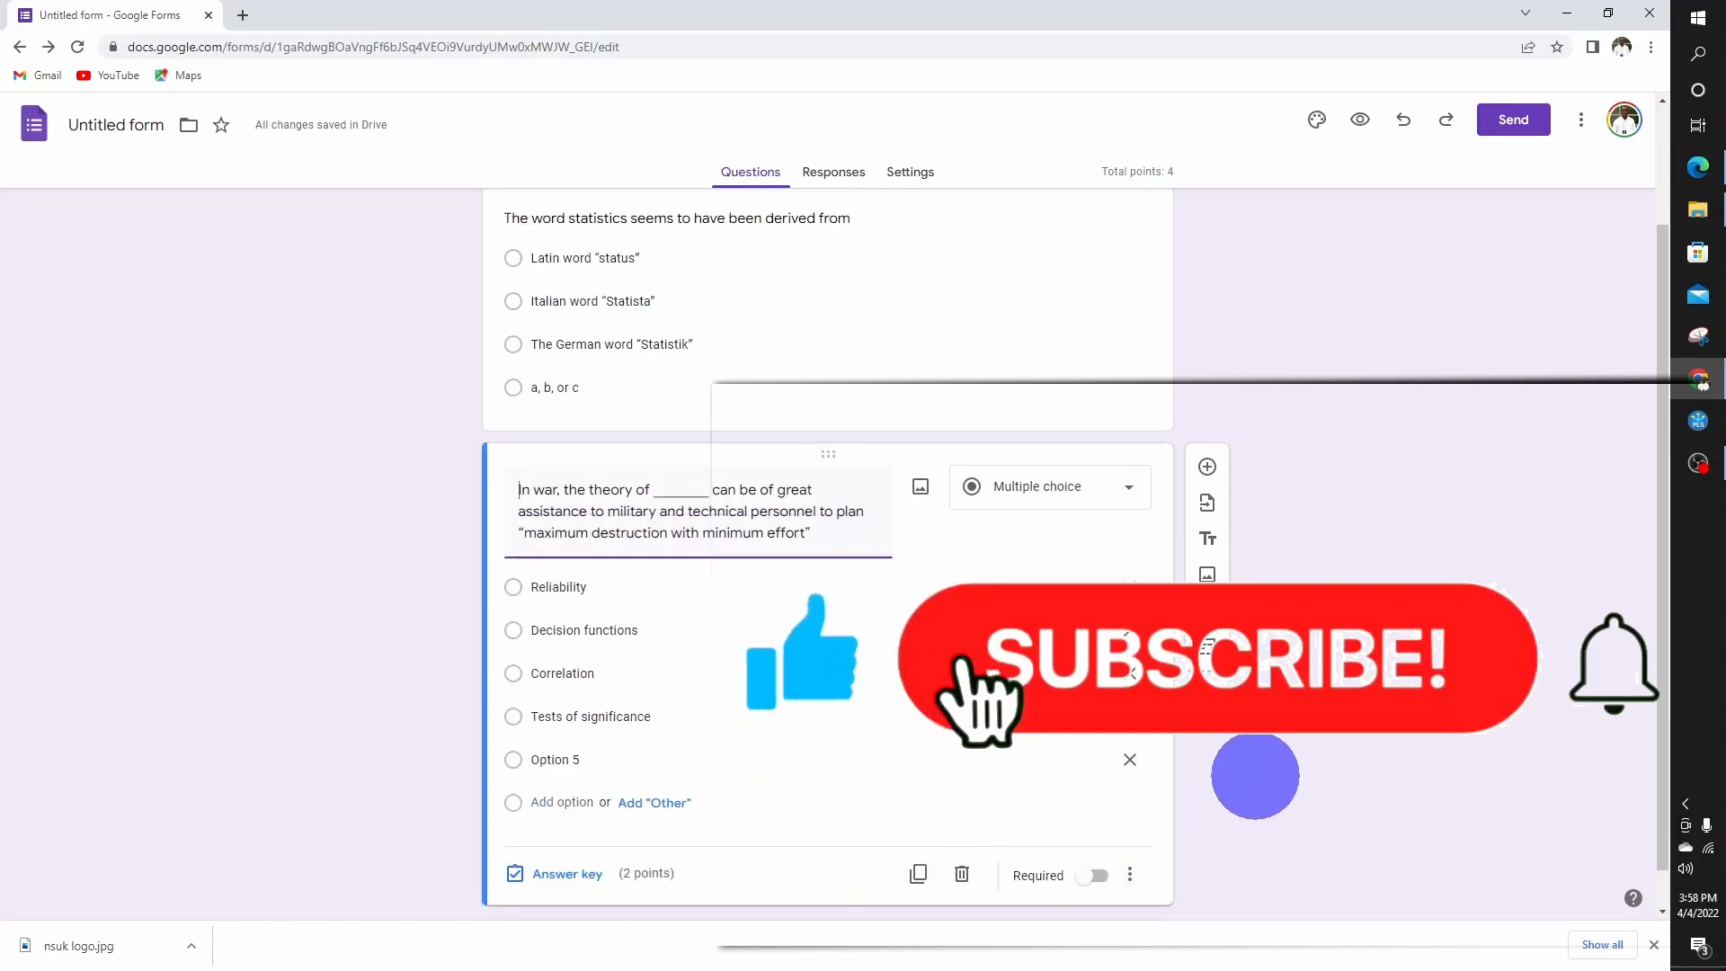
scroll(1259, 773, down, 1)
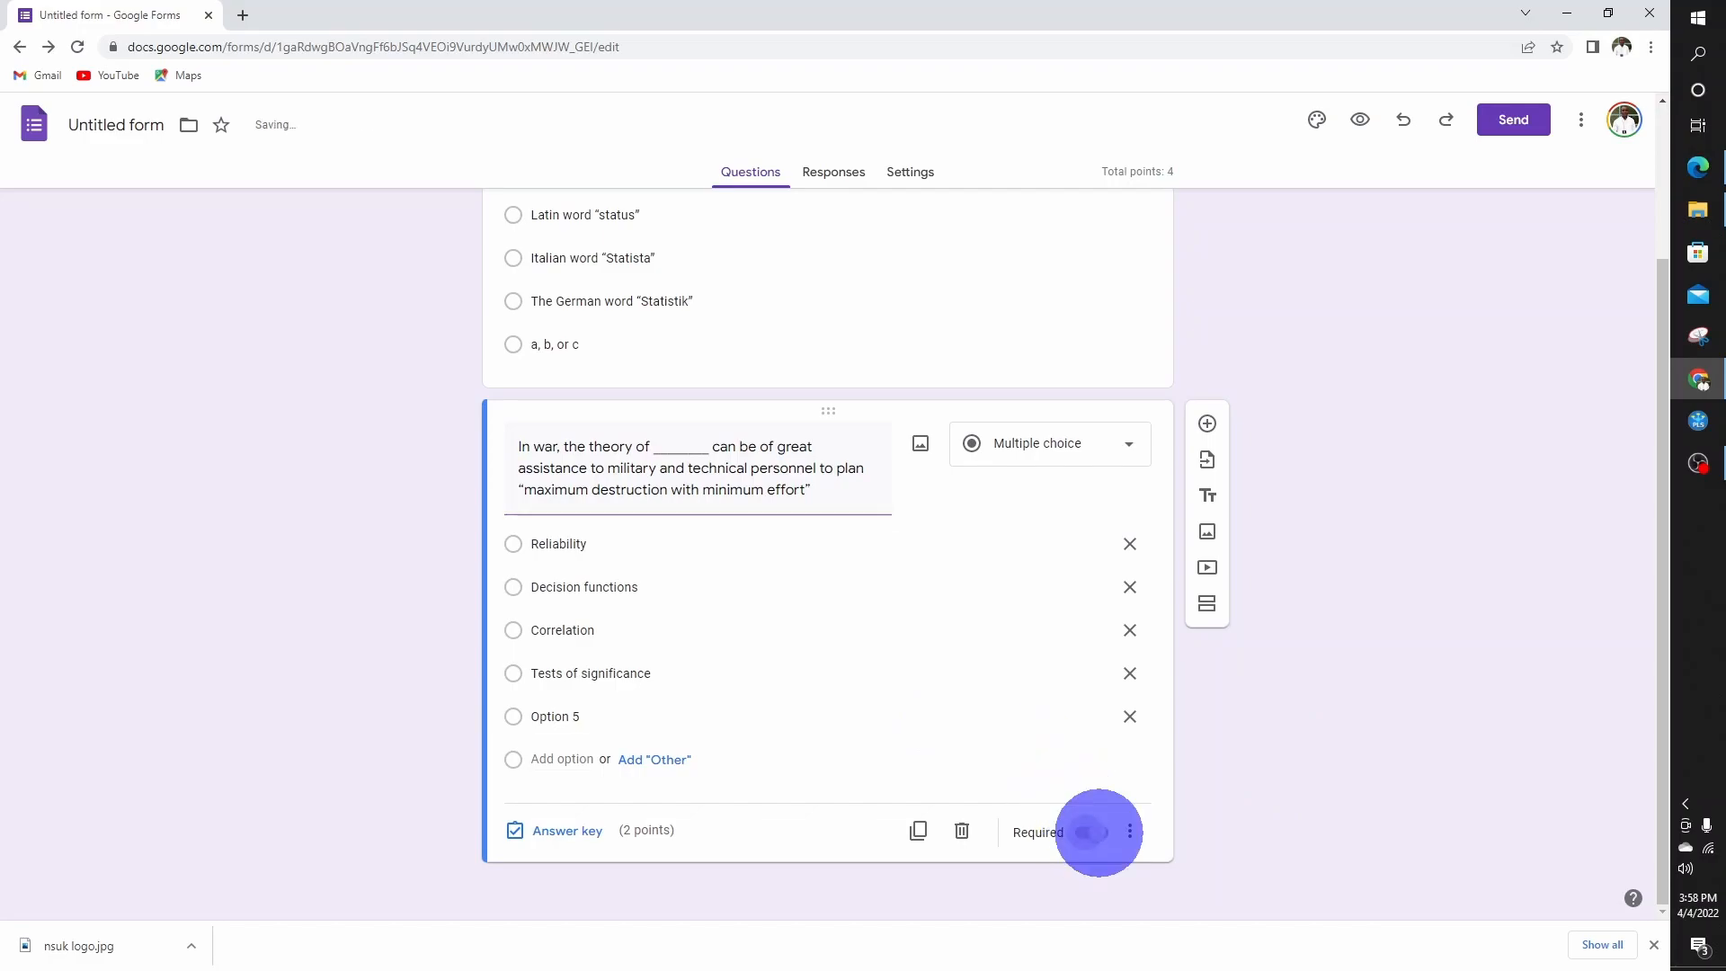
click(1091, 831)
Make the first question, "The word statistics seems to have been derived from", required
scroll(1010, 686, up, 2)
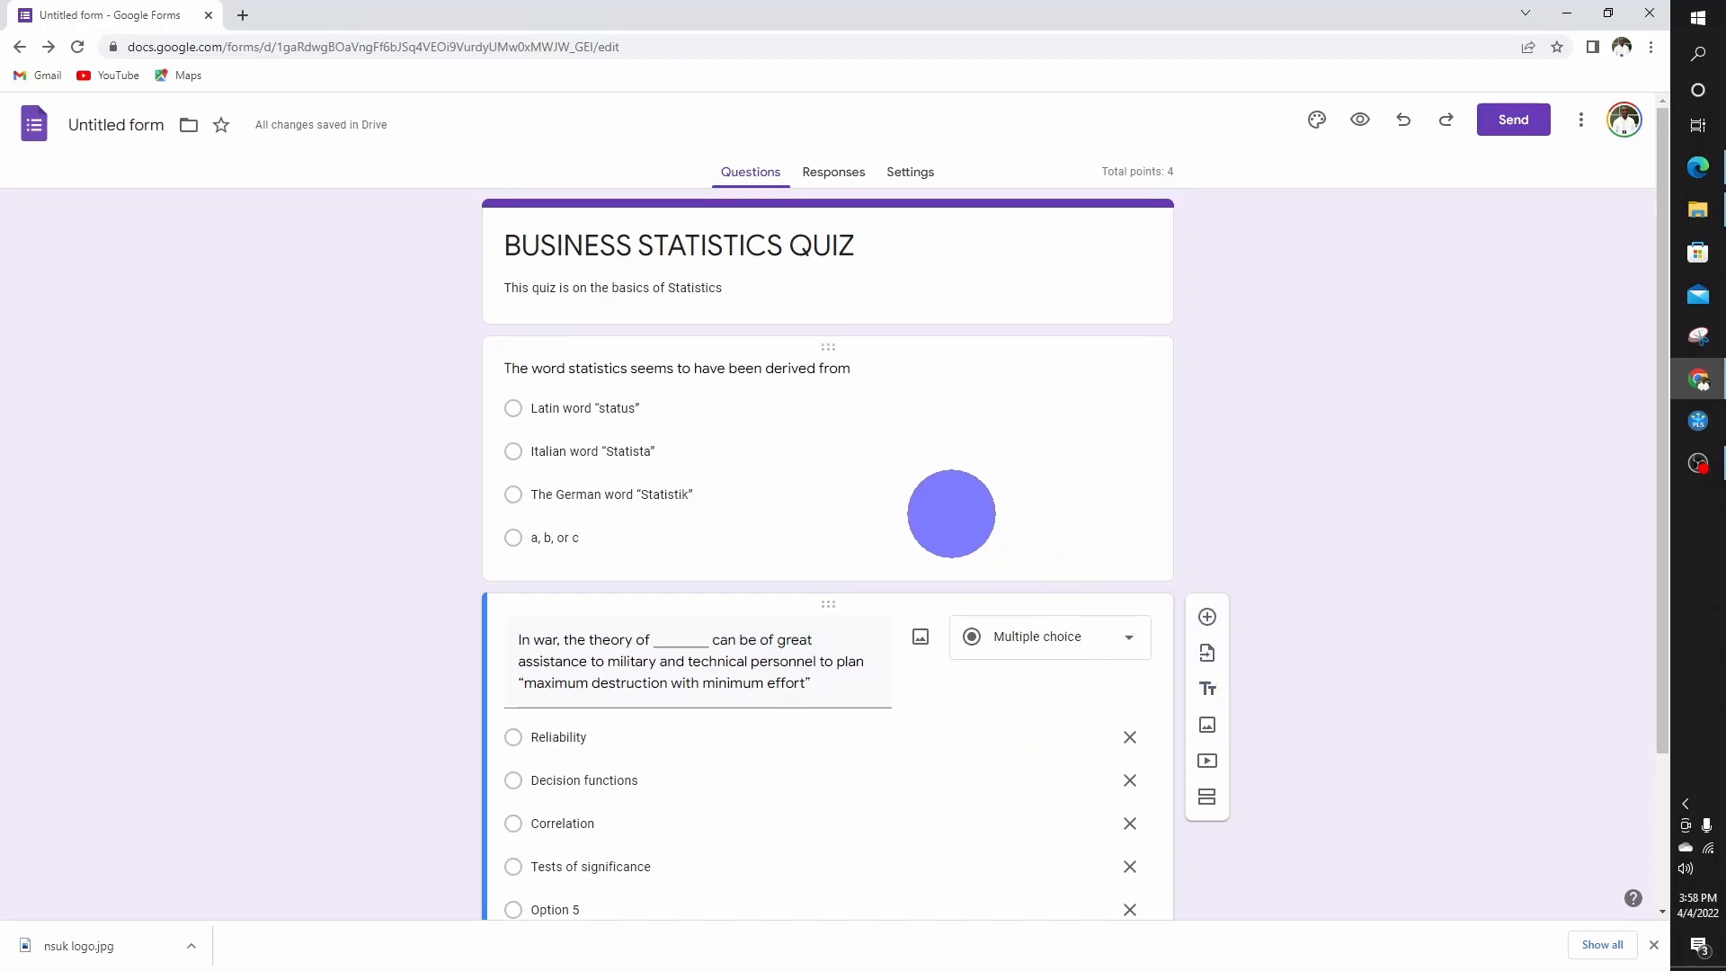
click(951, 513)
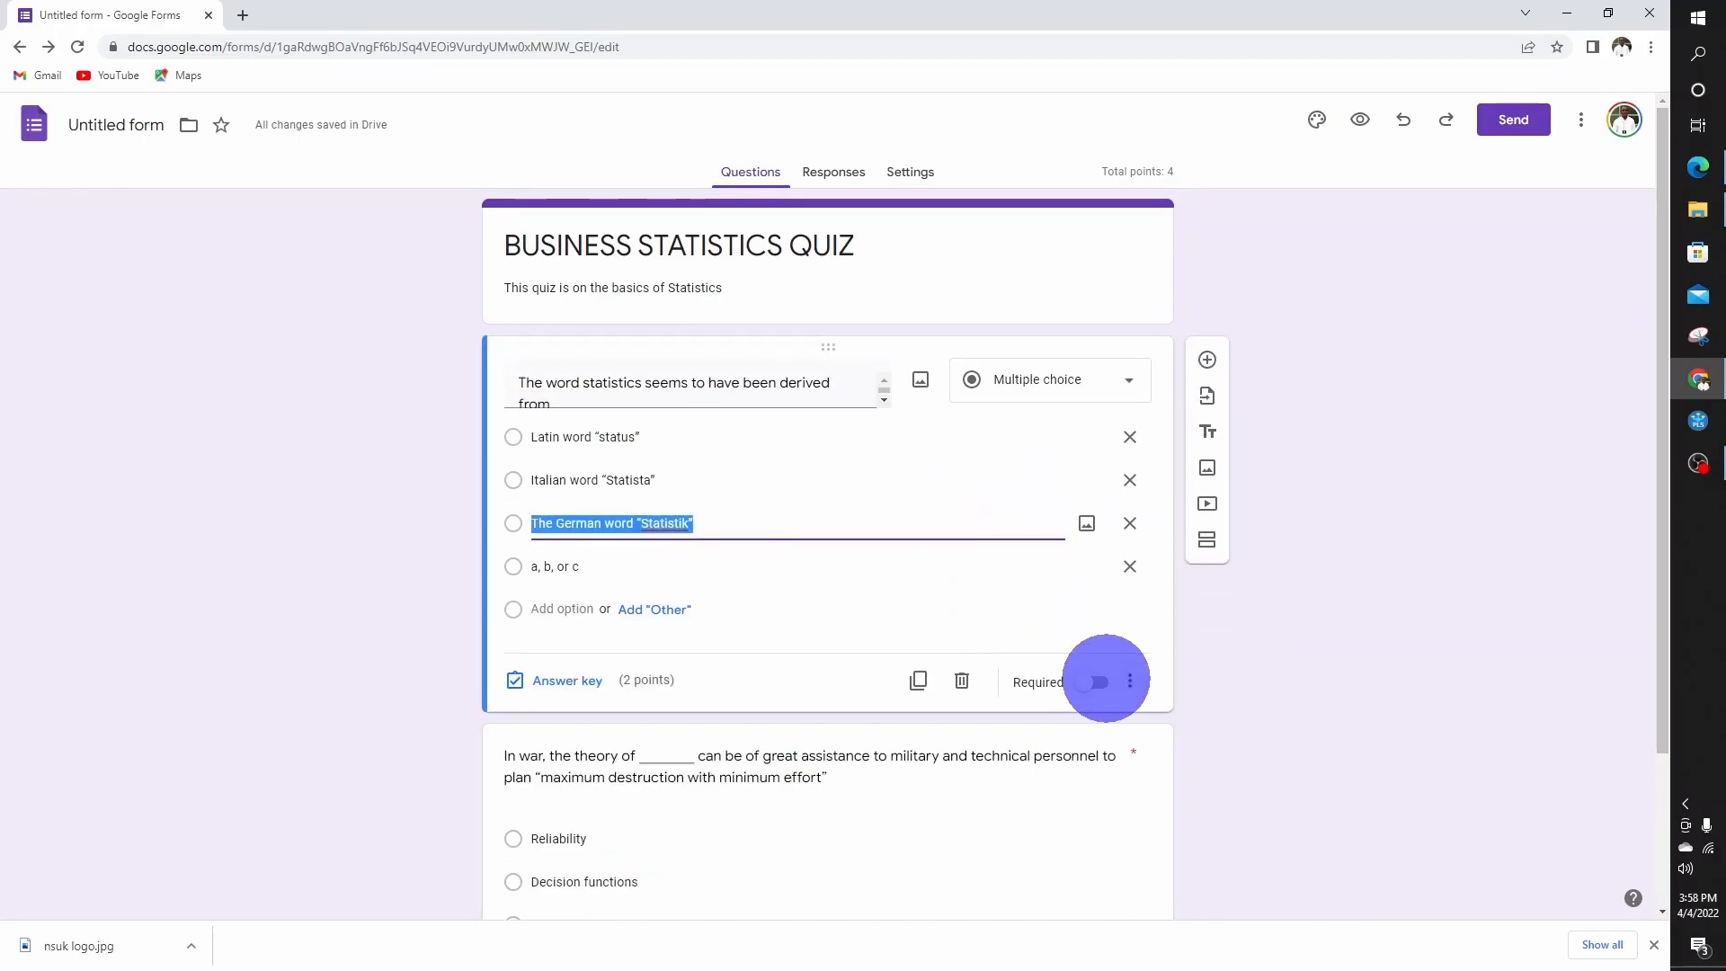
click(1095, 681)
Add a third question below the second and paste question 5, "Give any two examples of collecting data from day-to-day life.", from Word in Edge
scroll(962, 728, down, 2)
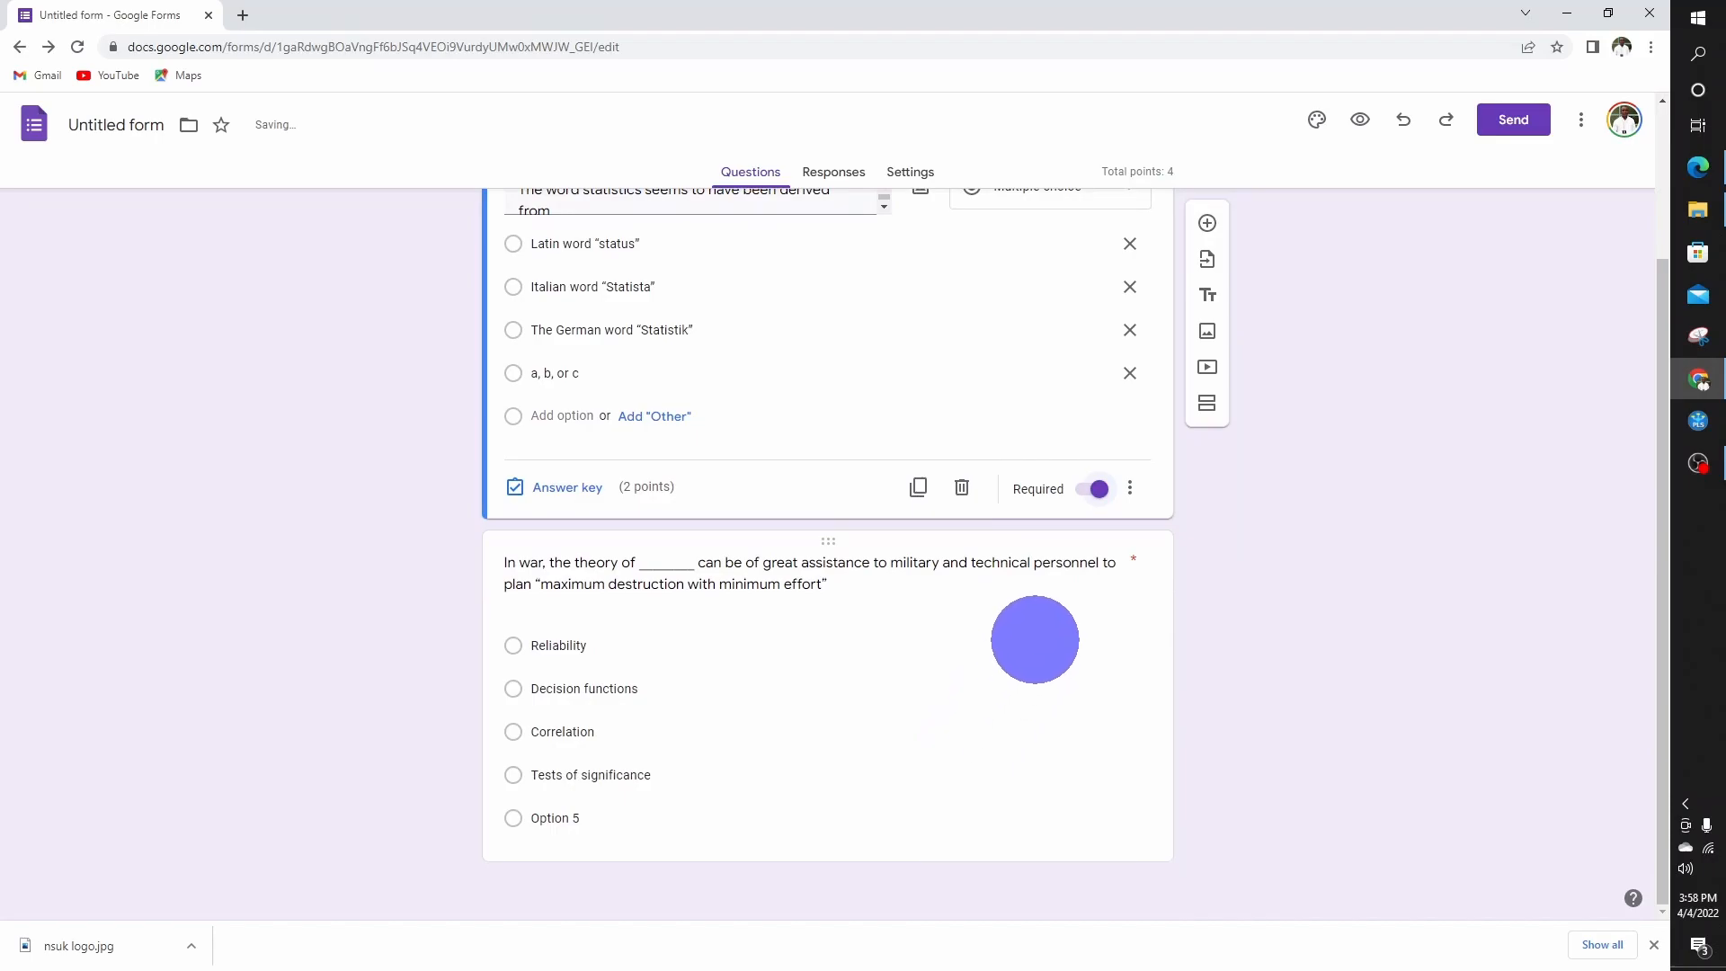
click(997, 689)
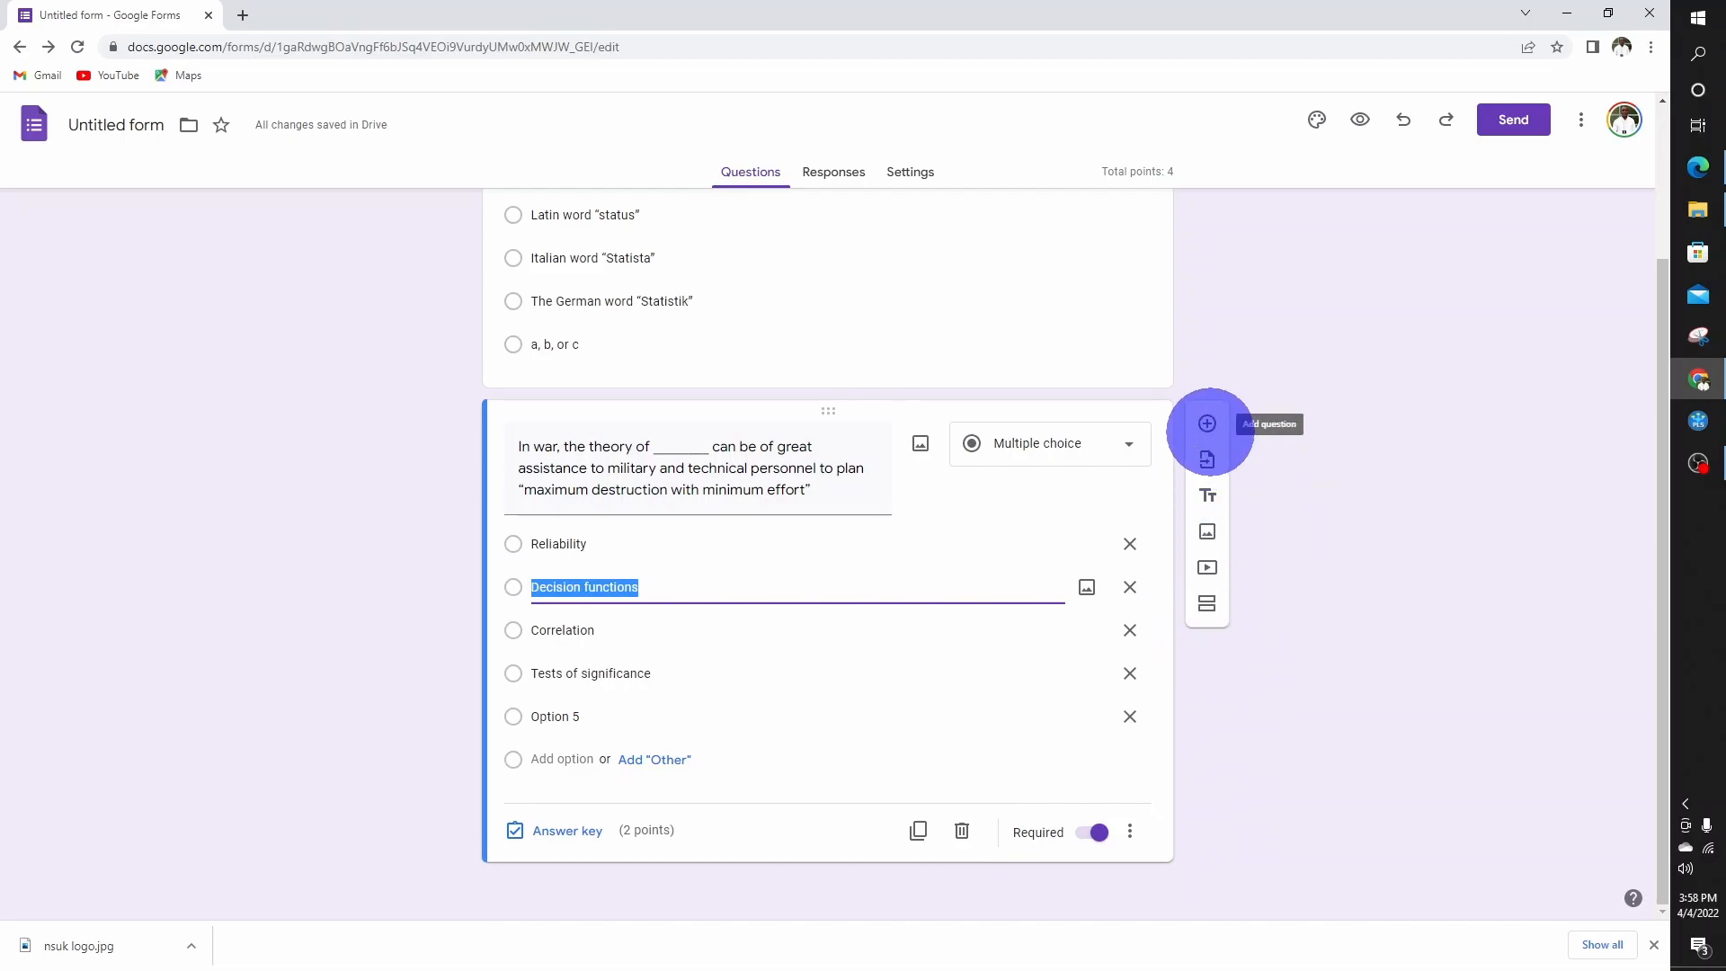
click(1208, 423)
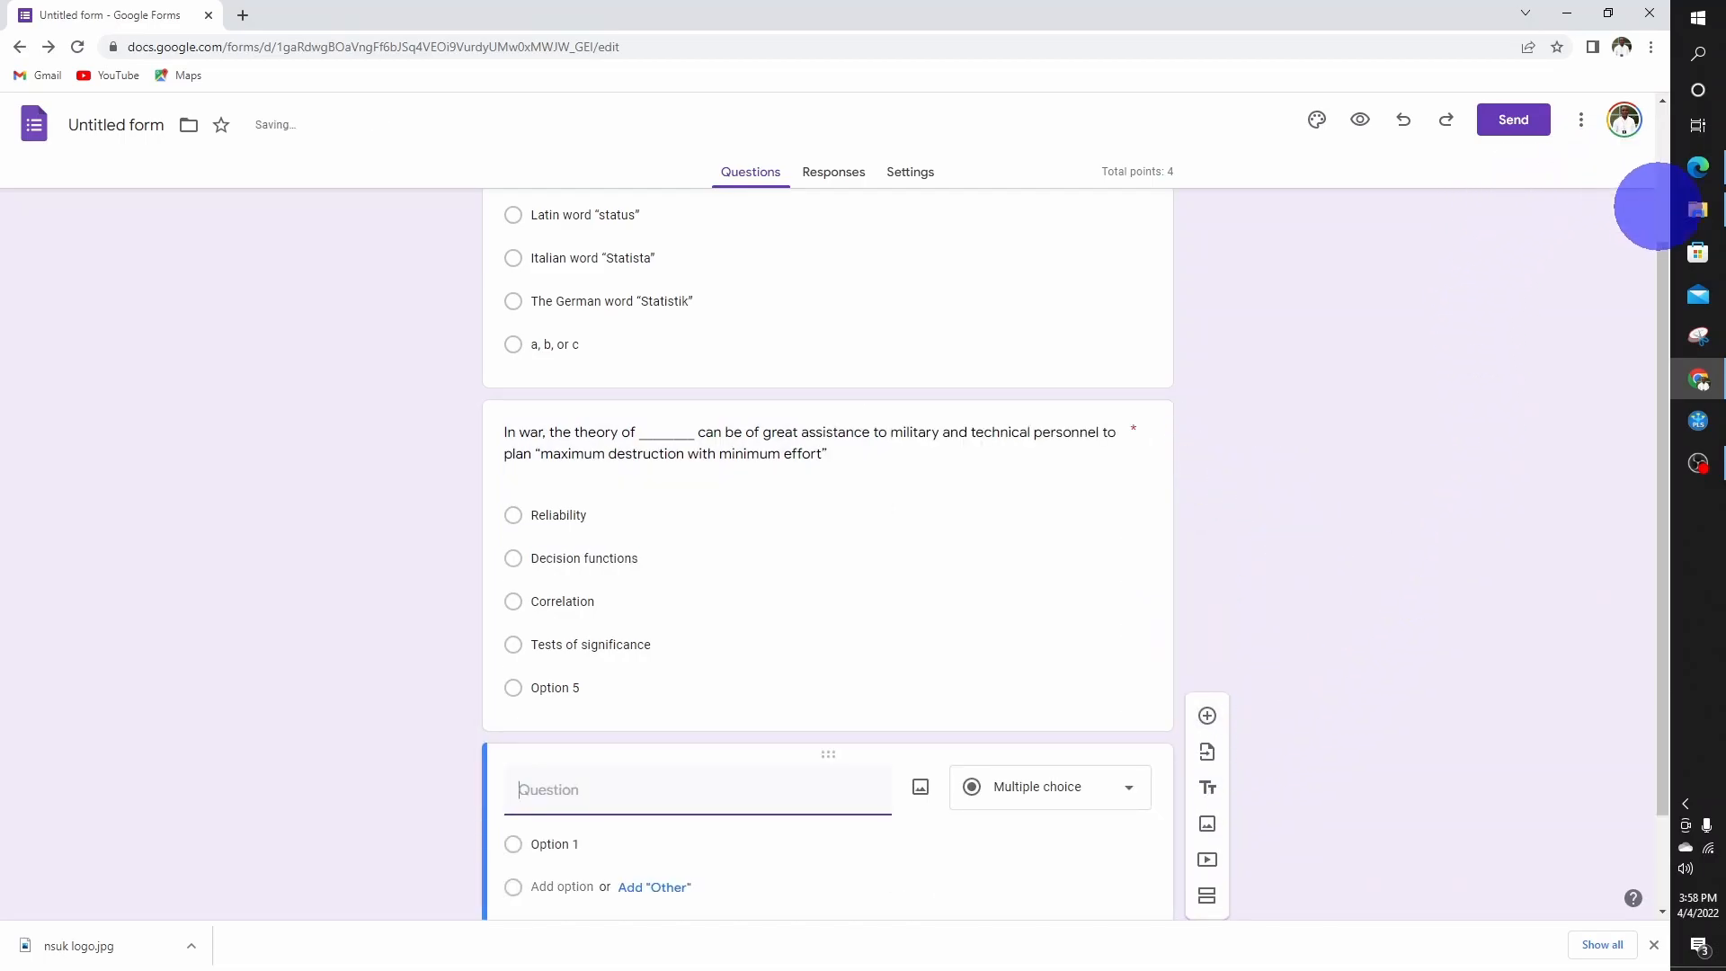
click(1698, 168)
scroll(1025, 823, down, 5)
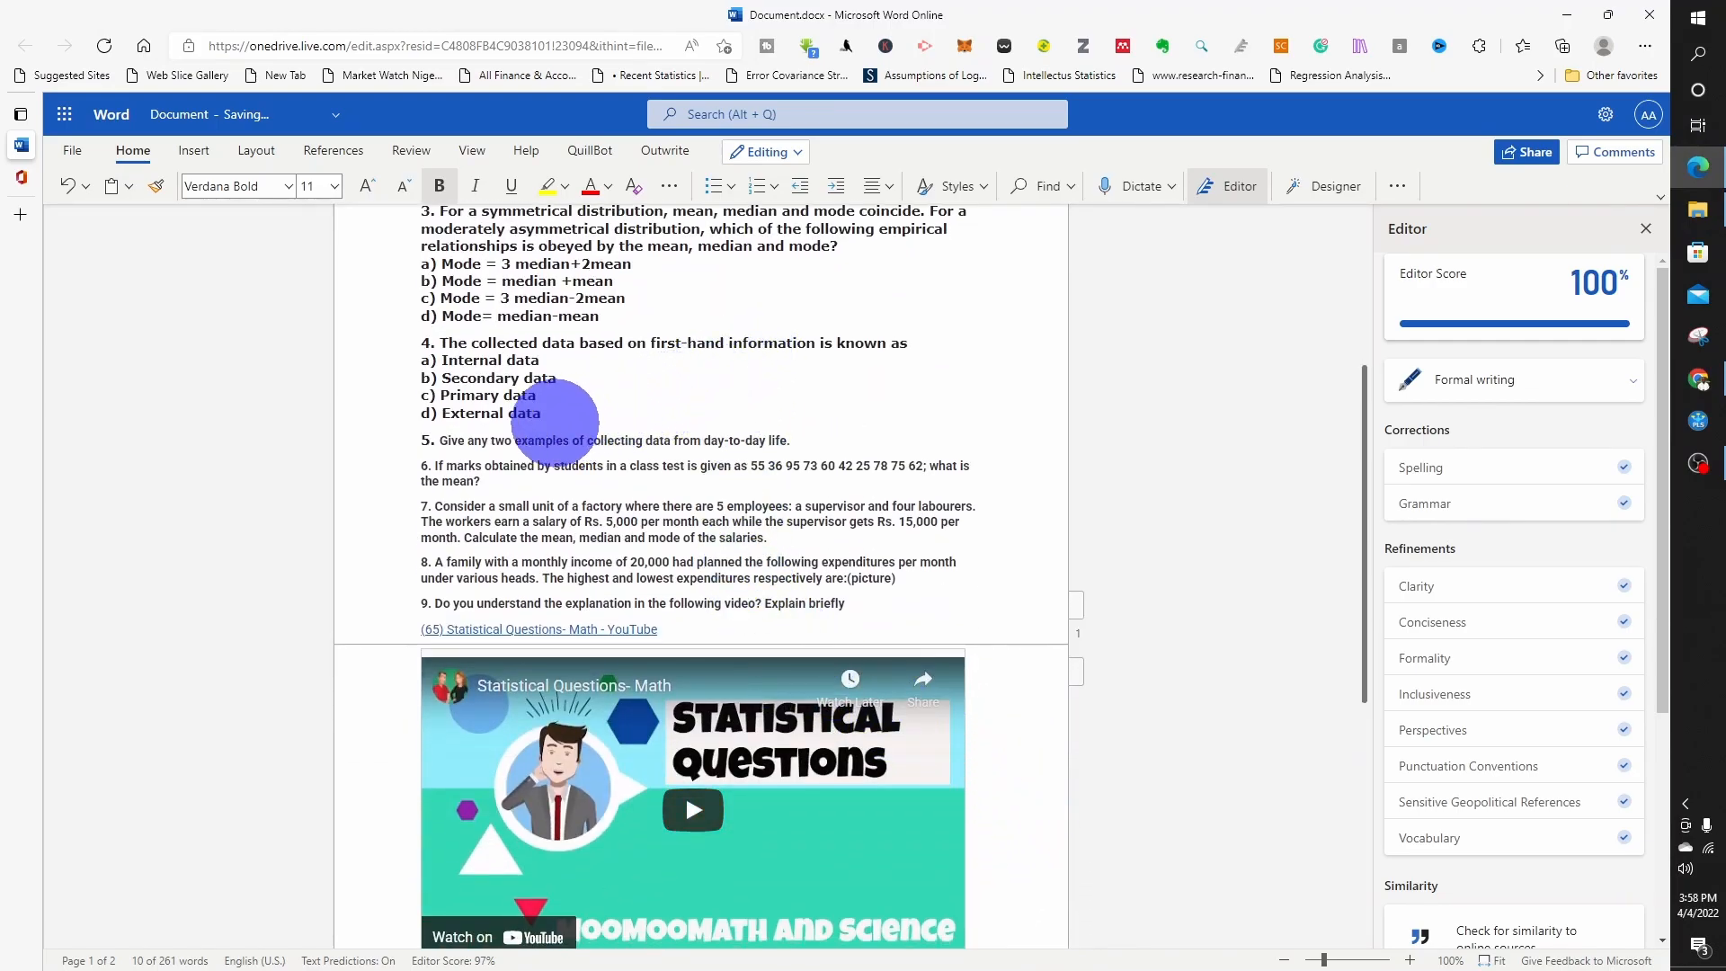
drag(436, 439, 963, 447)
key(ctrl+c)
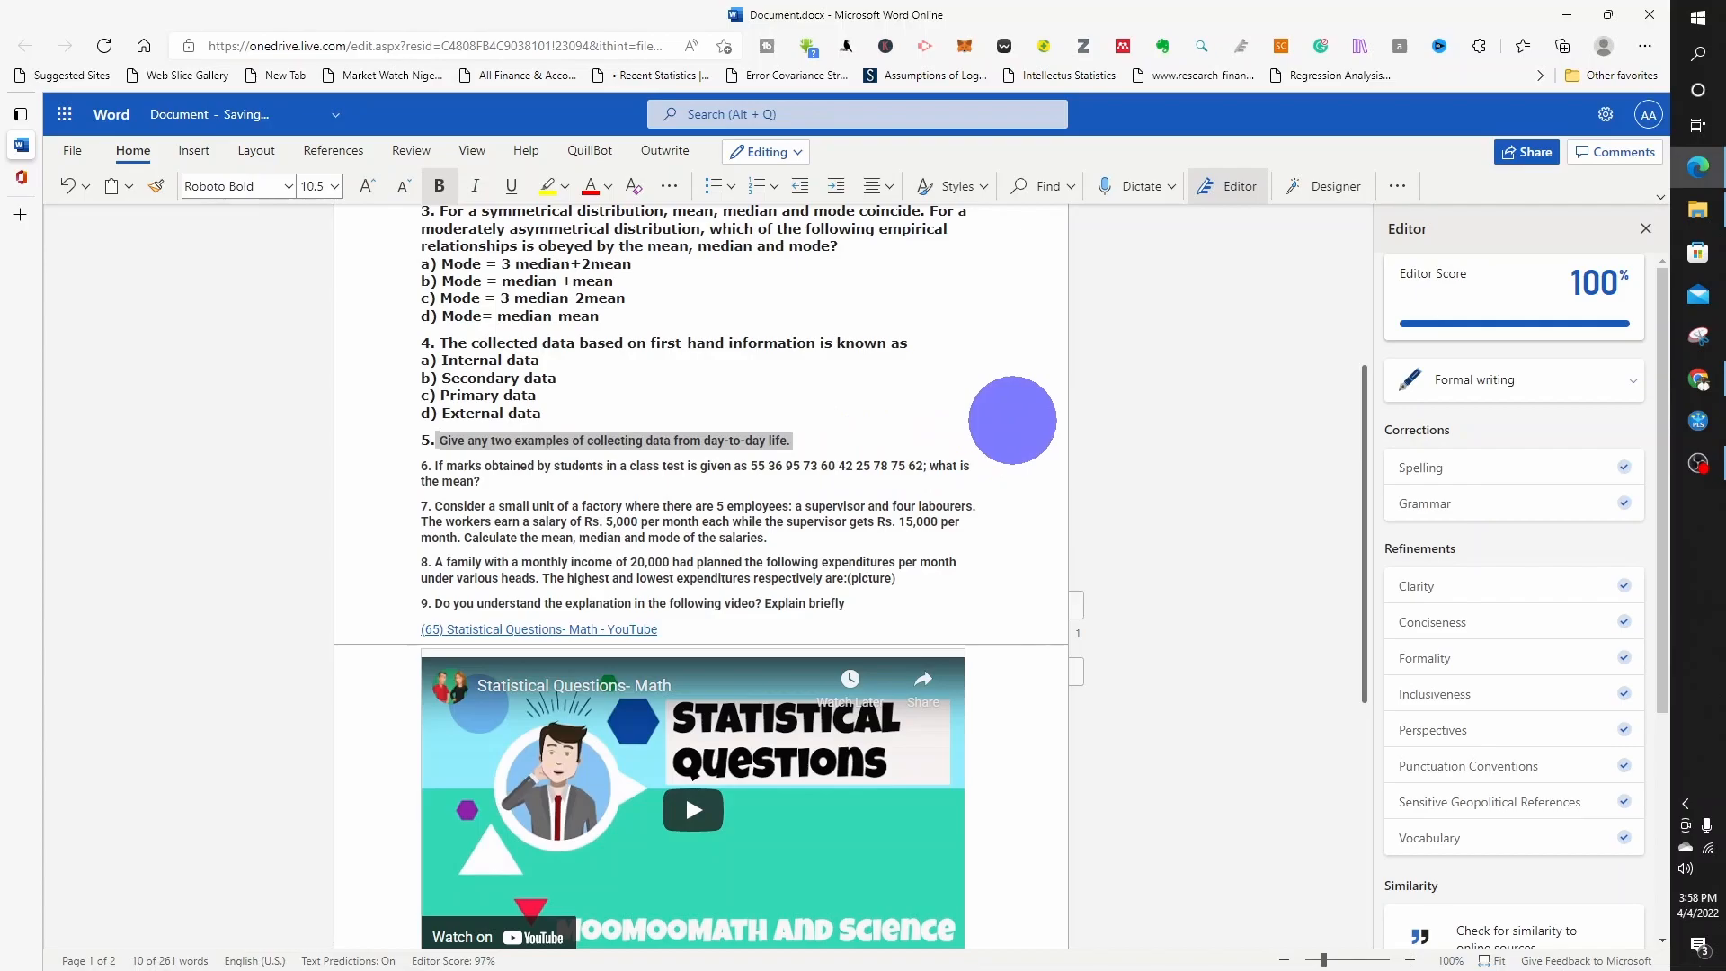
click(1698, 376)
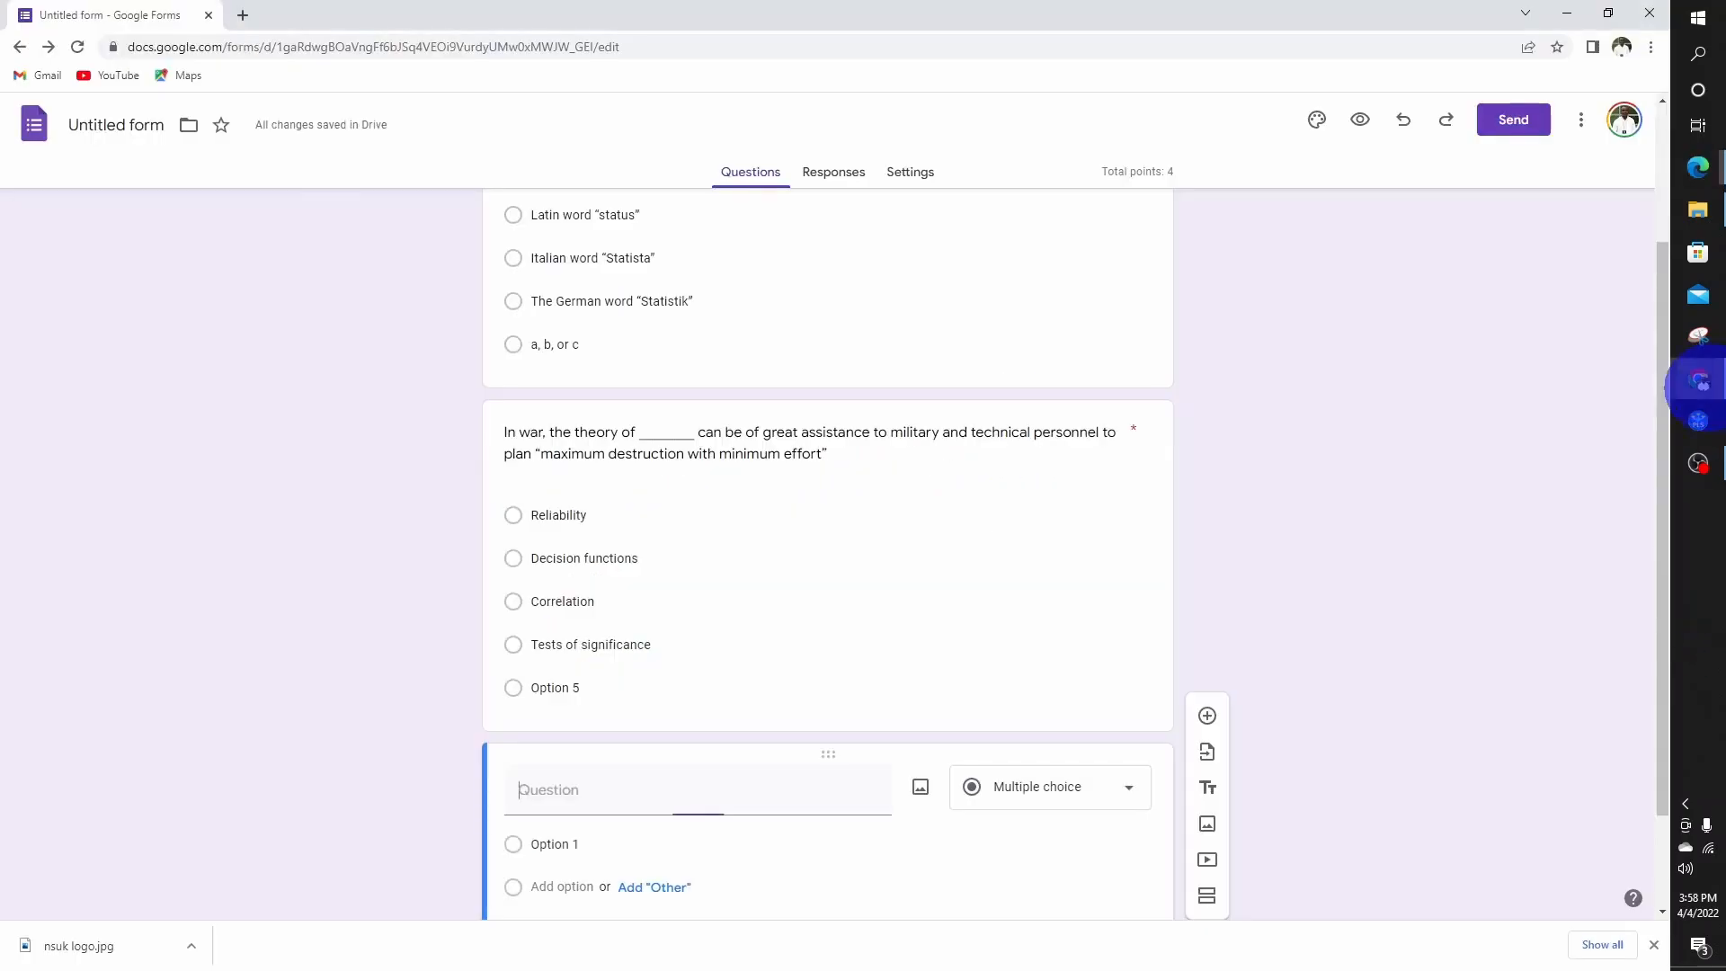
key(ctrl+v)
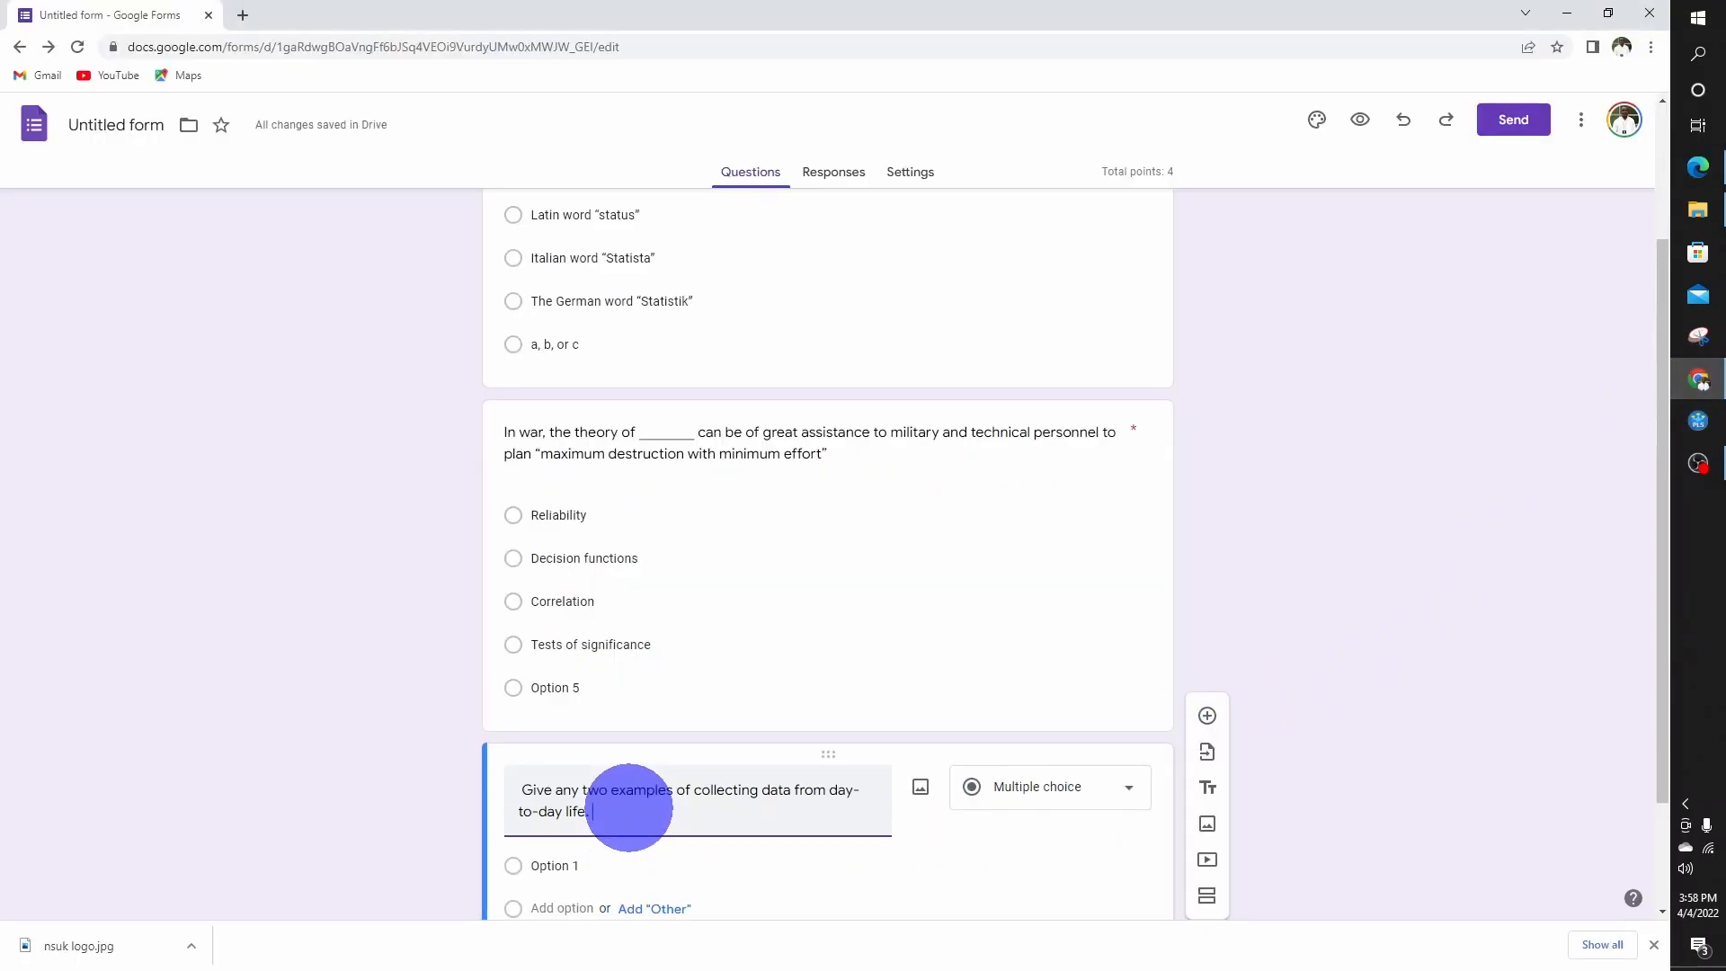
Change the third question's type to Short answer
scroll(720, 787, down, 2)
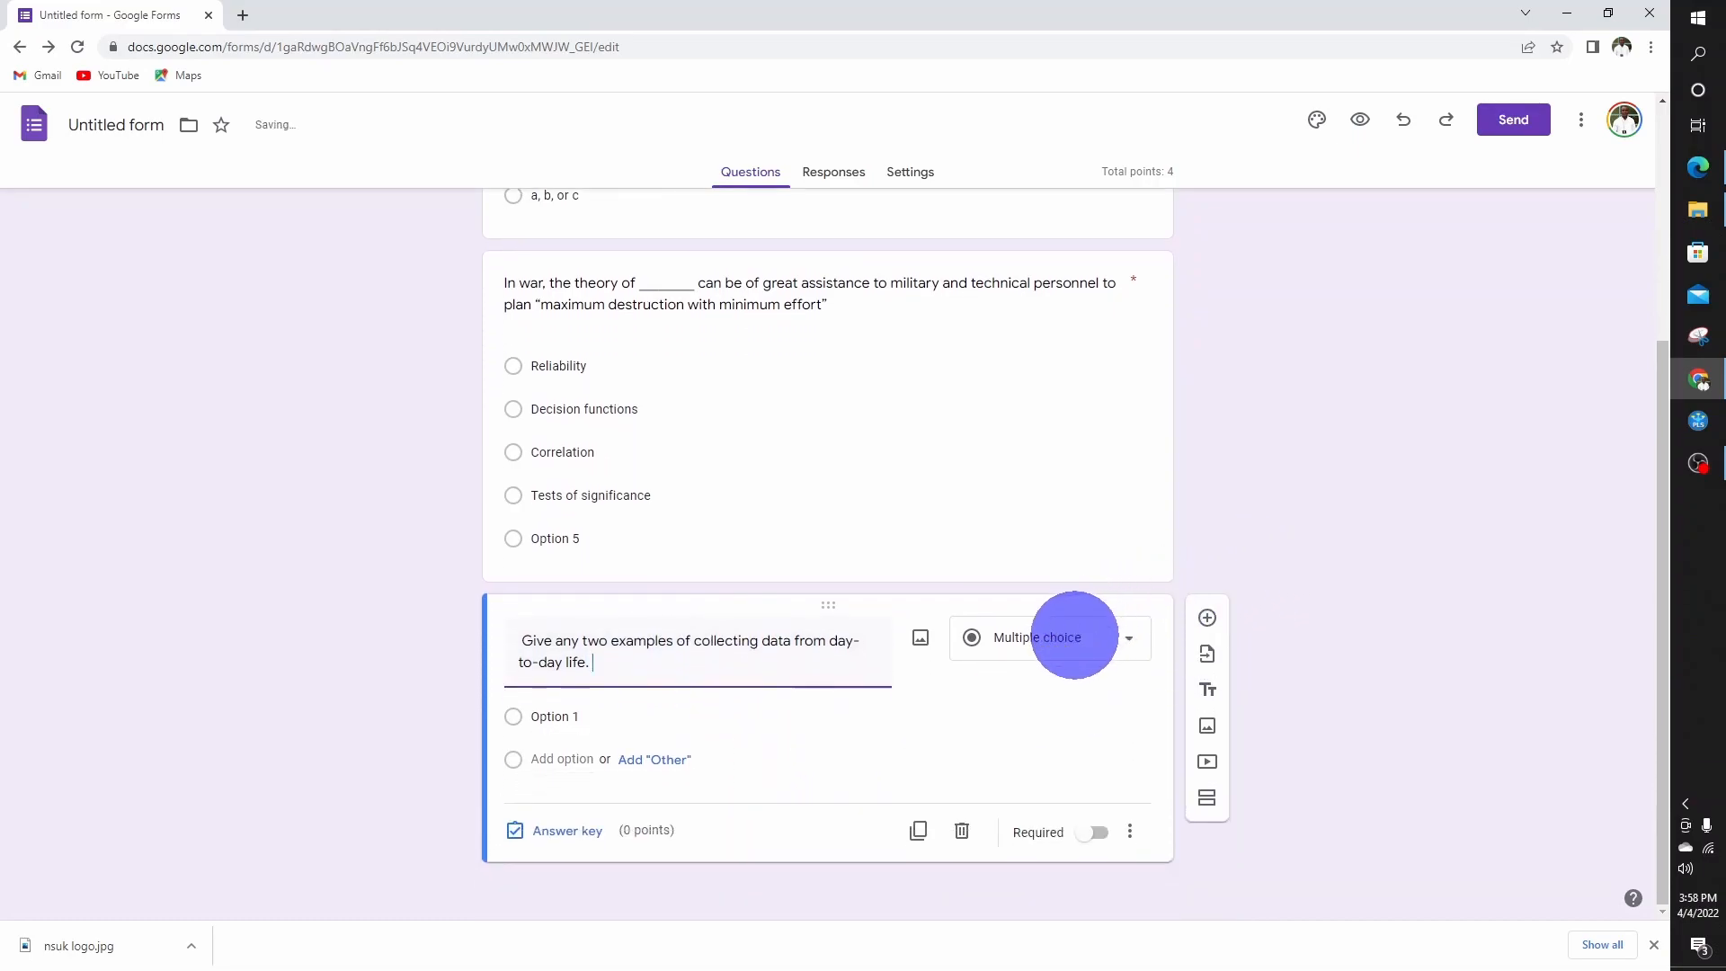
click(1072, 636)
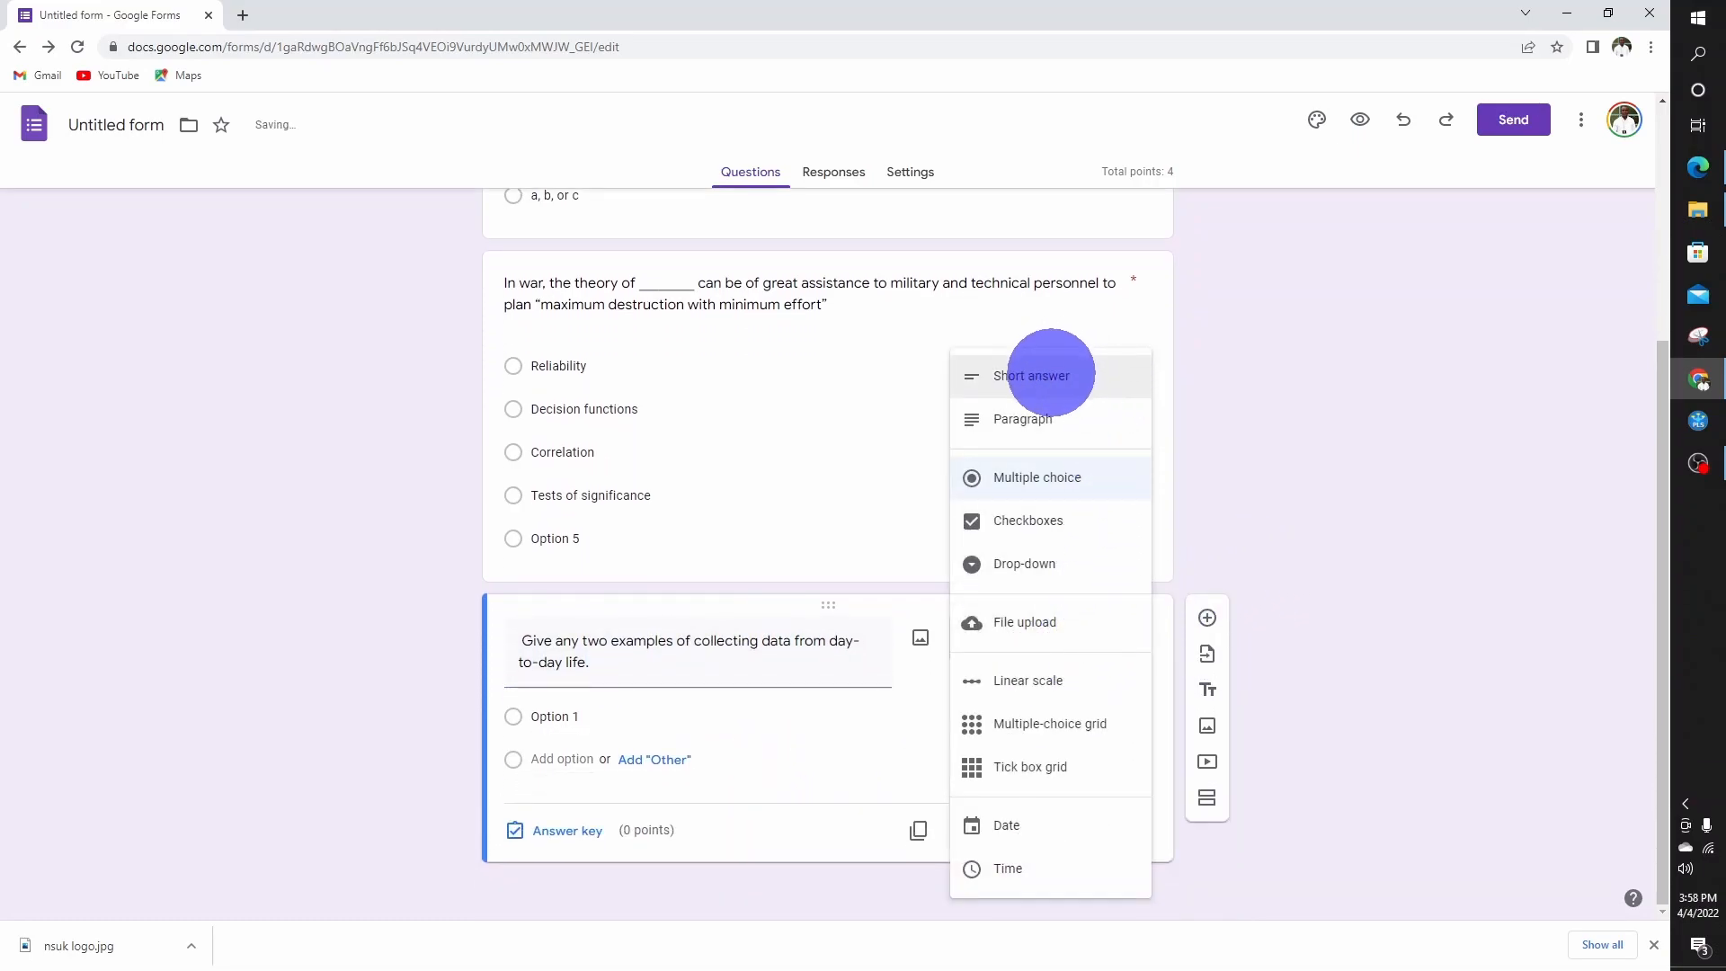
click(1032, 375)
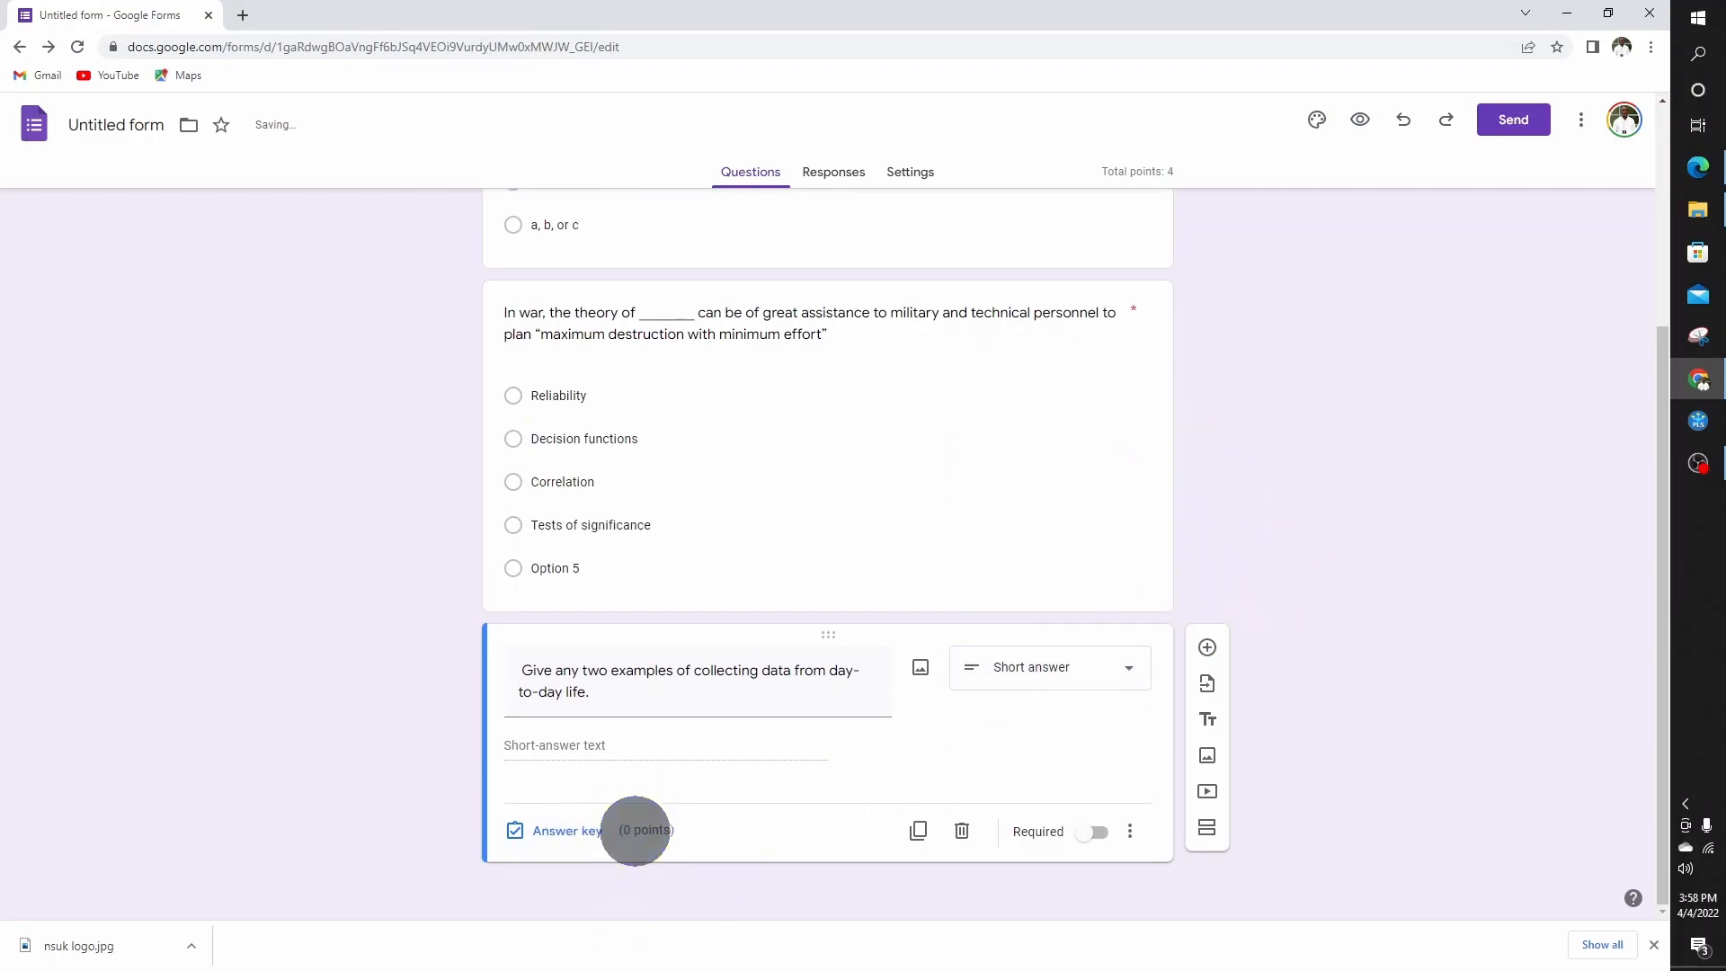
Assign 2 points in the short-answer question's answer key and make the question required
click(584, 829)
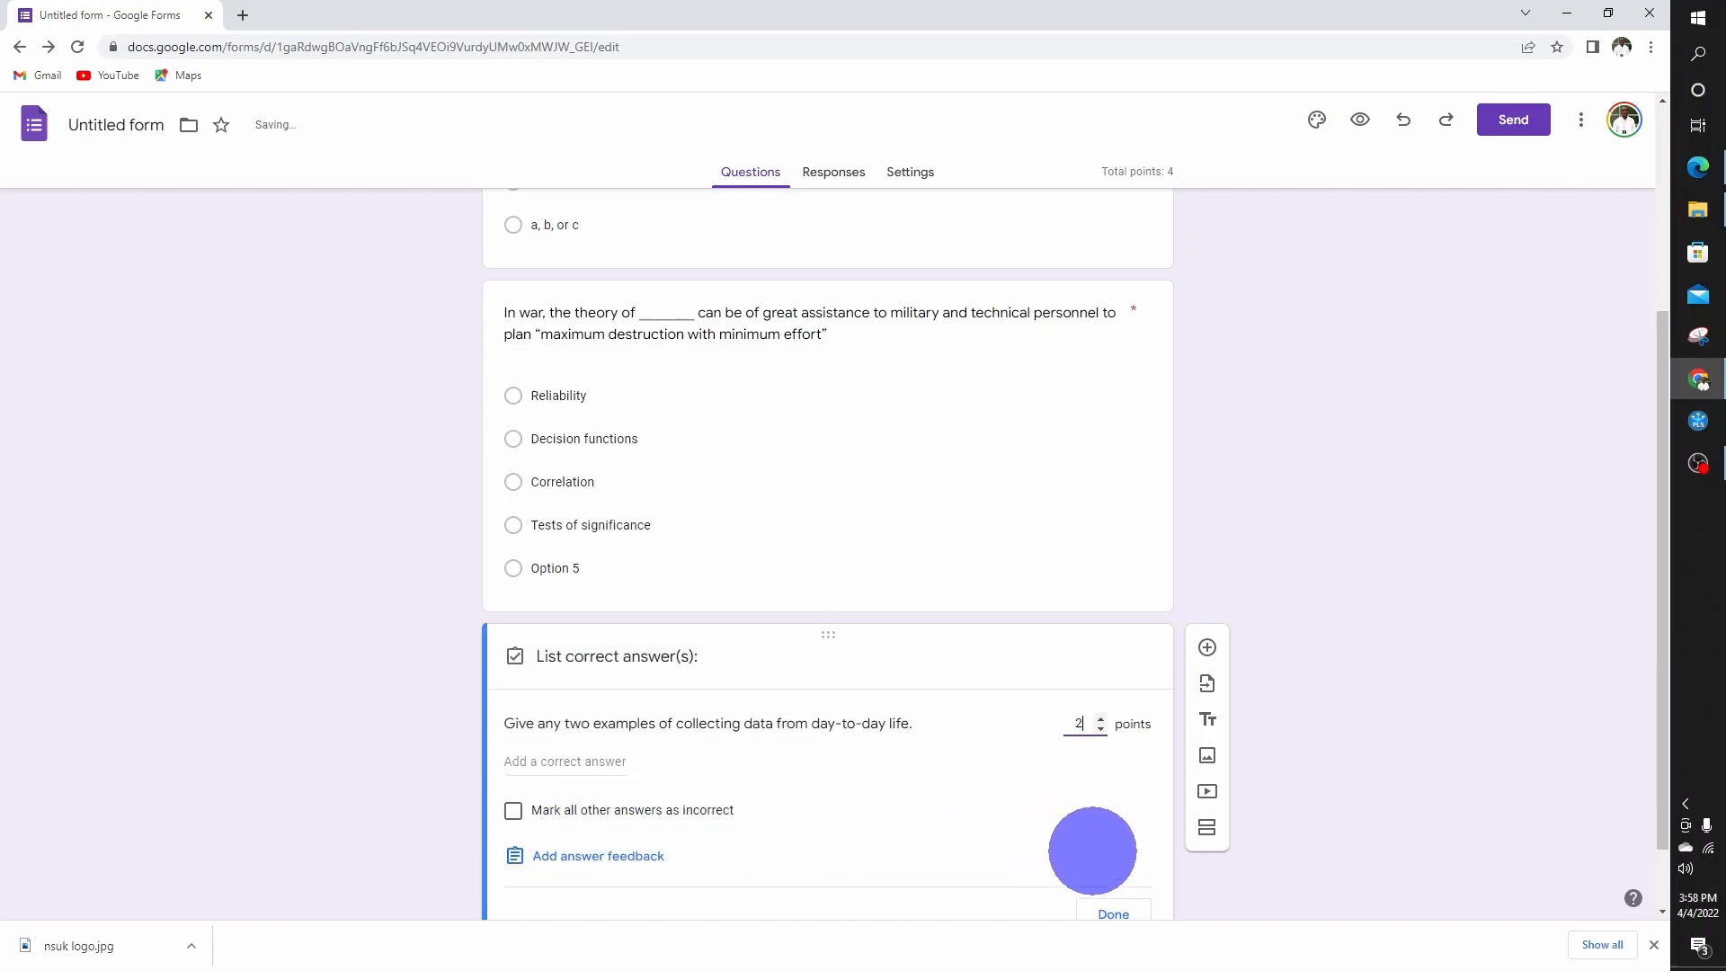
scroll(979, 796, down, 1)
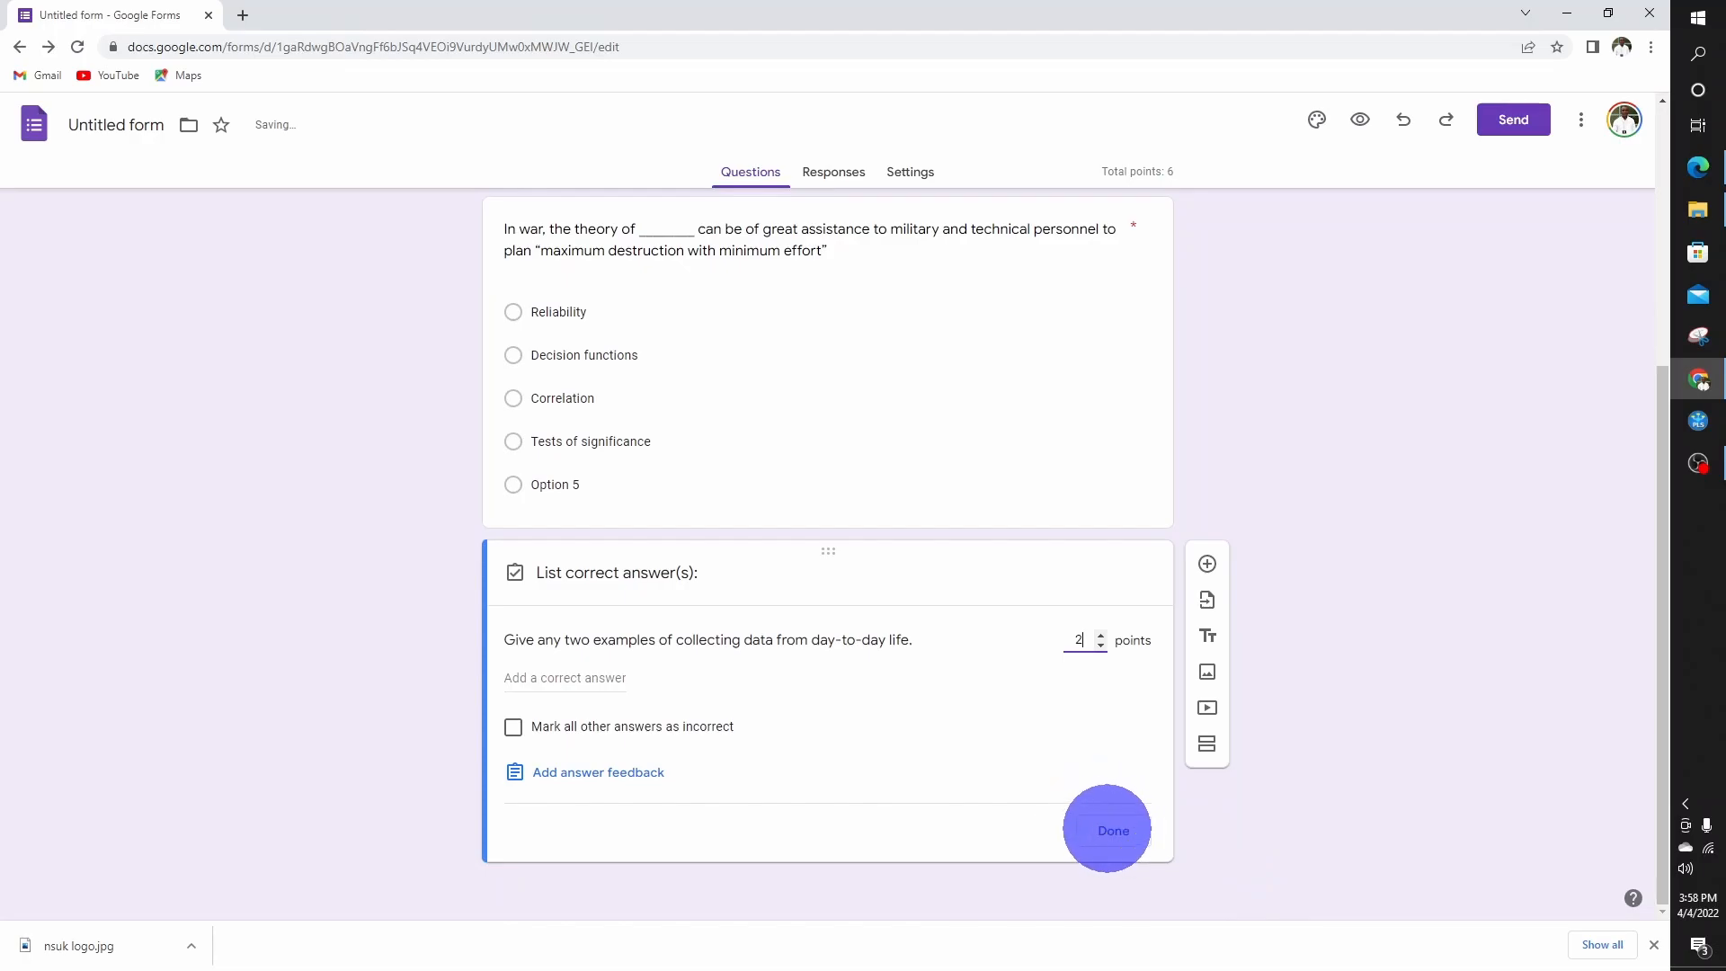
click(1111, 829)
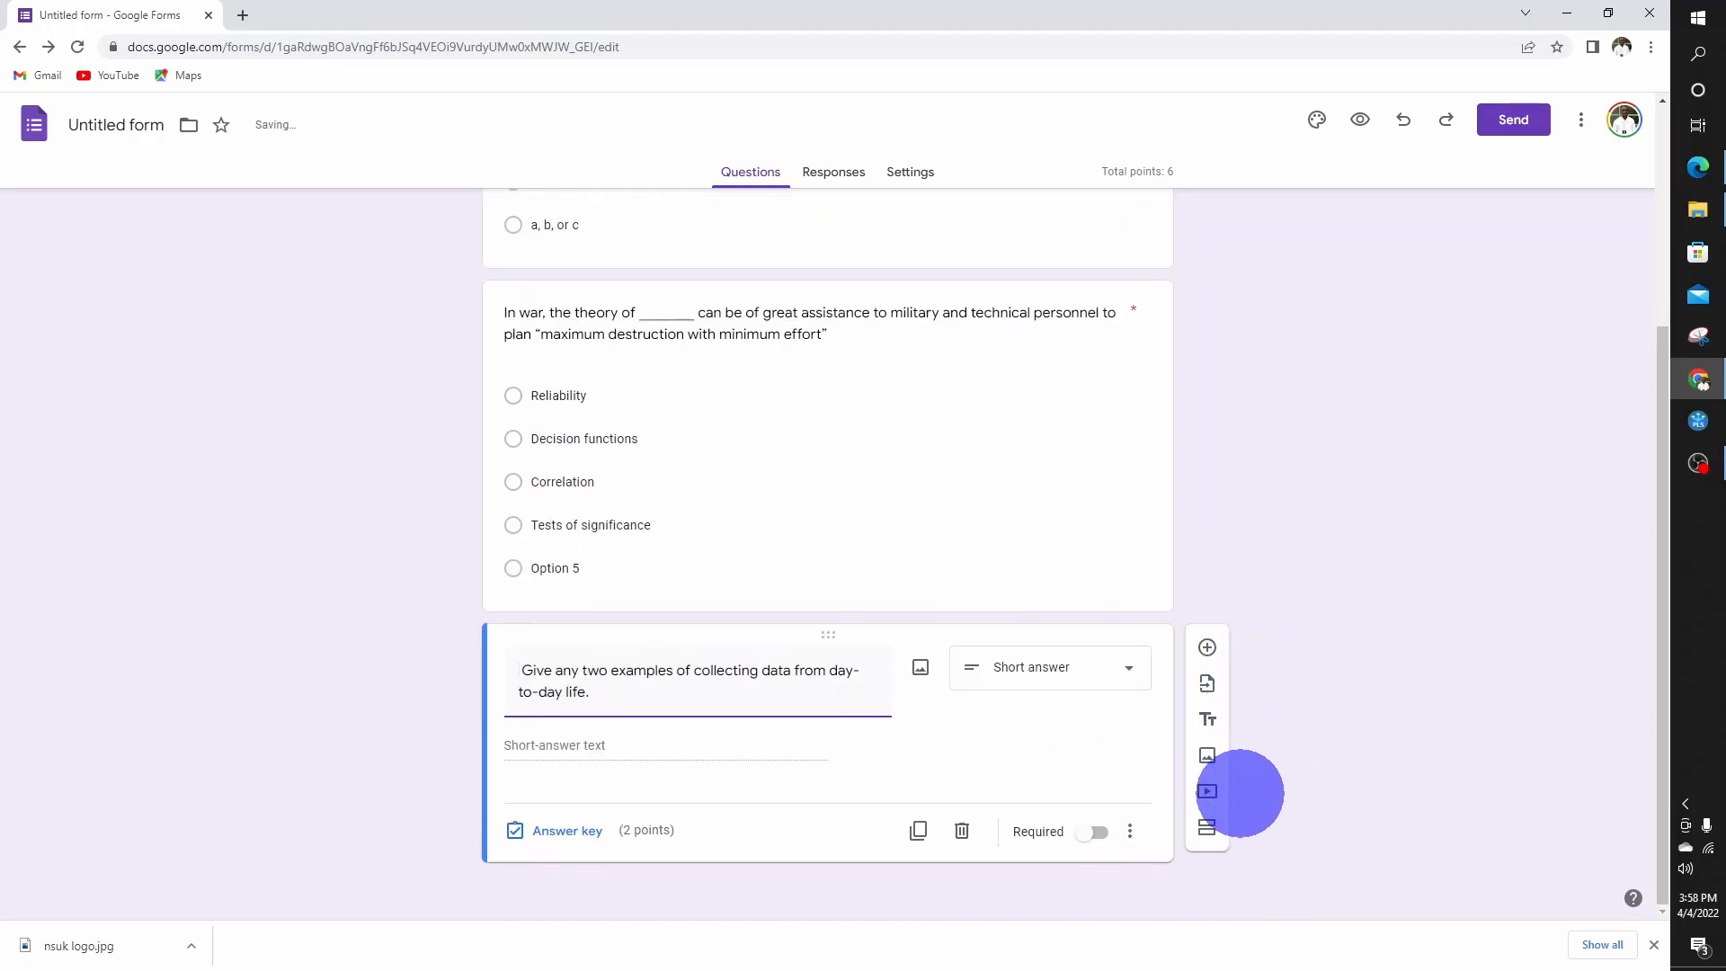
click(1095, 830)
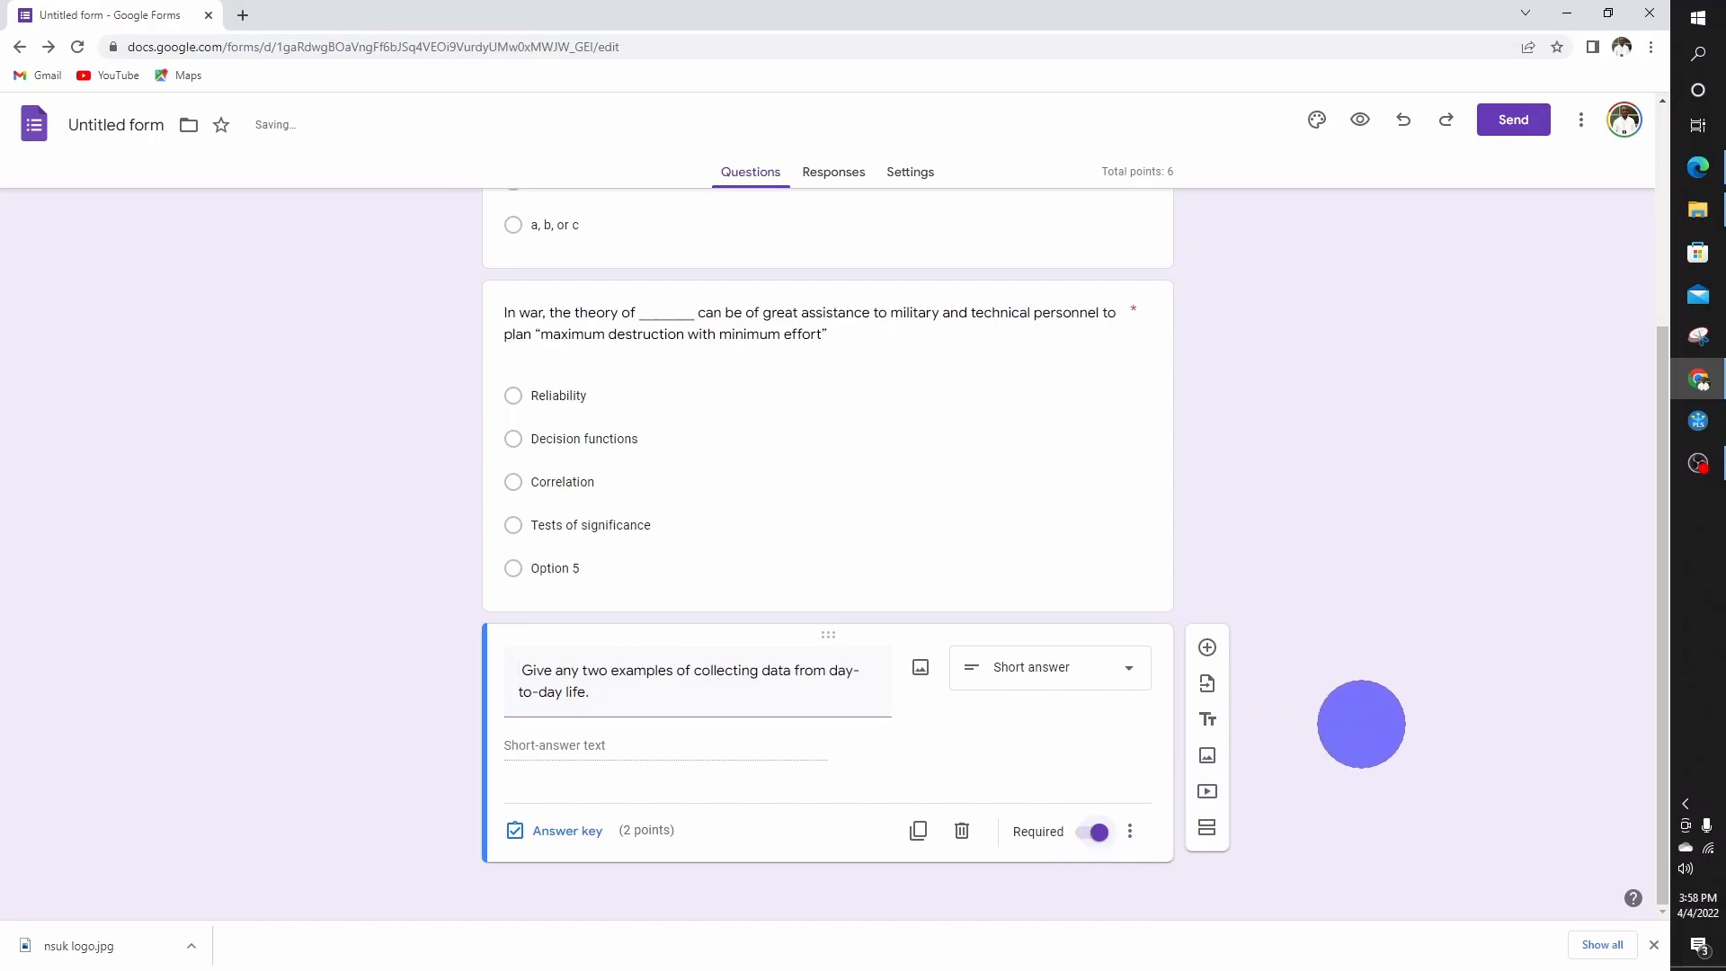
Duplicate the short-answer question and replace the copy's text with question 6, on the mean of the class test marks, from Word in Edge
click(917, 830)
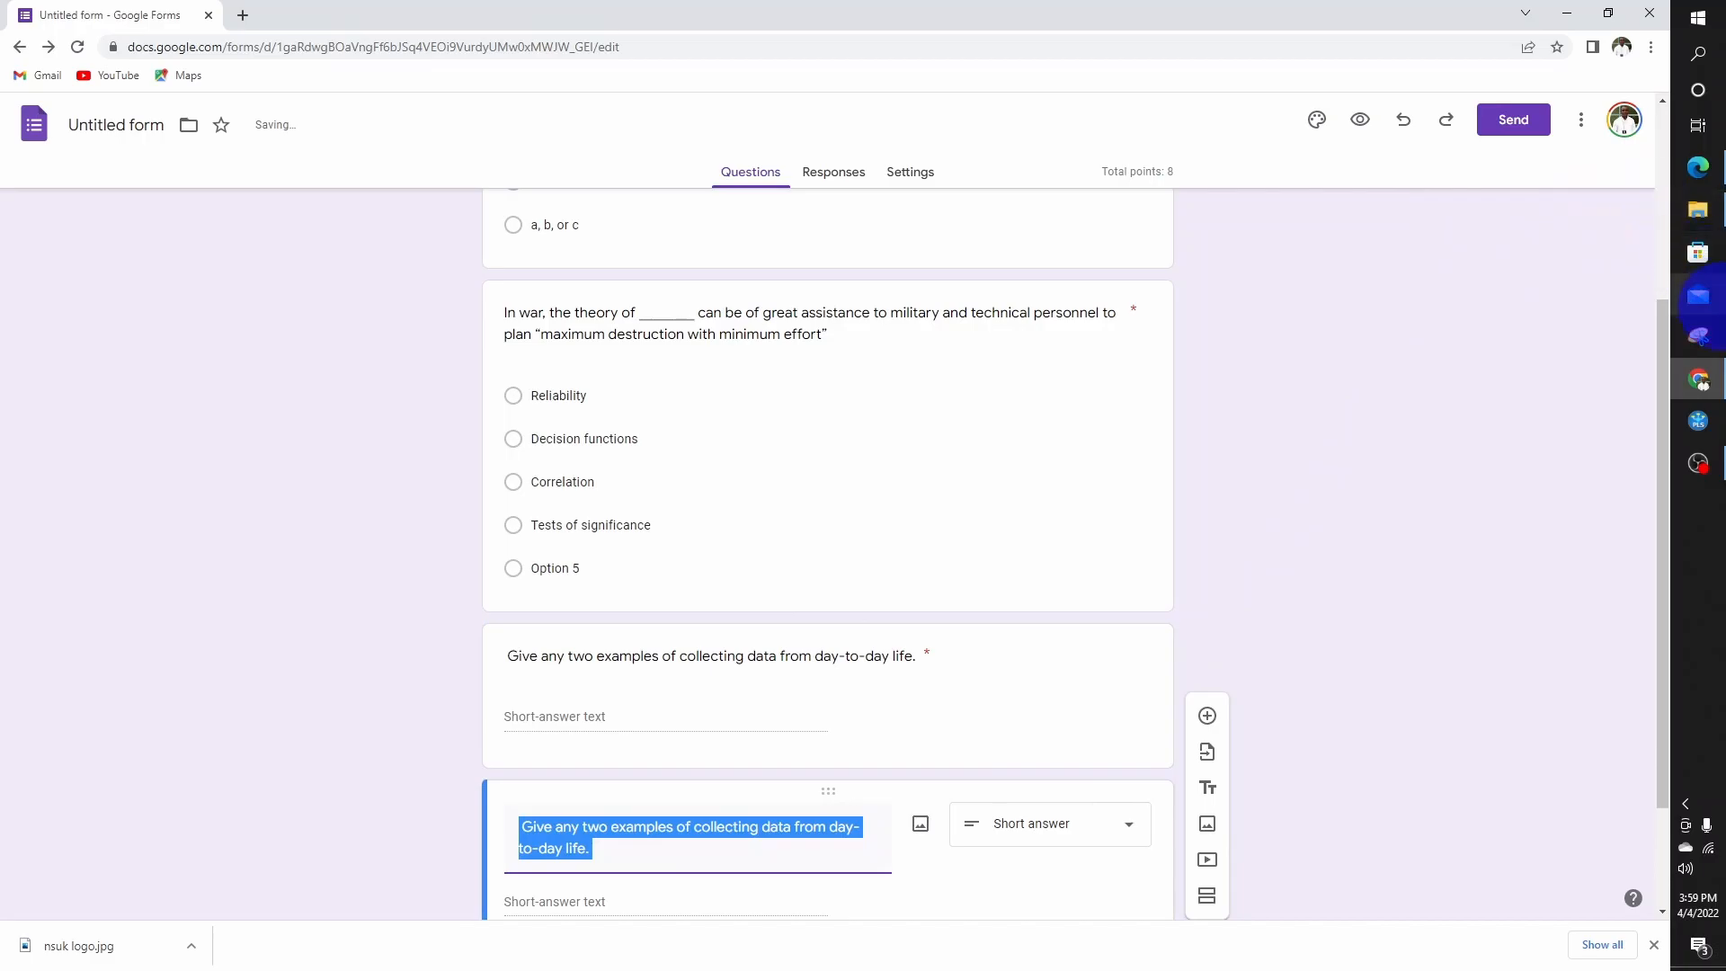
click(1698, 166)
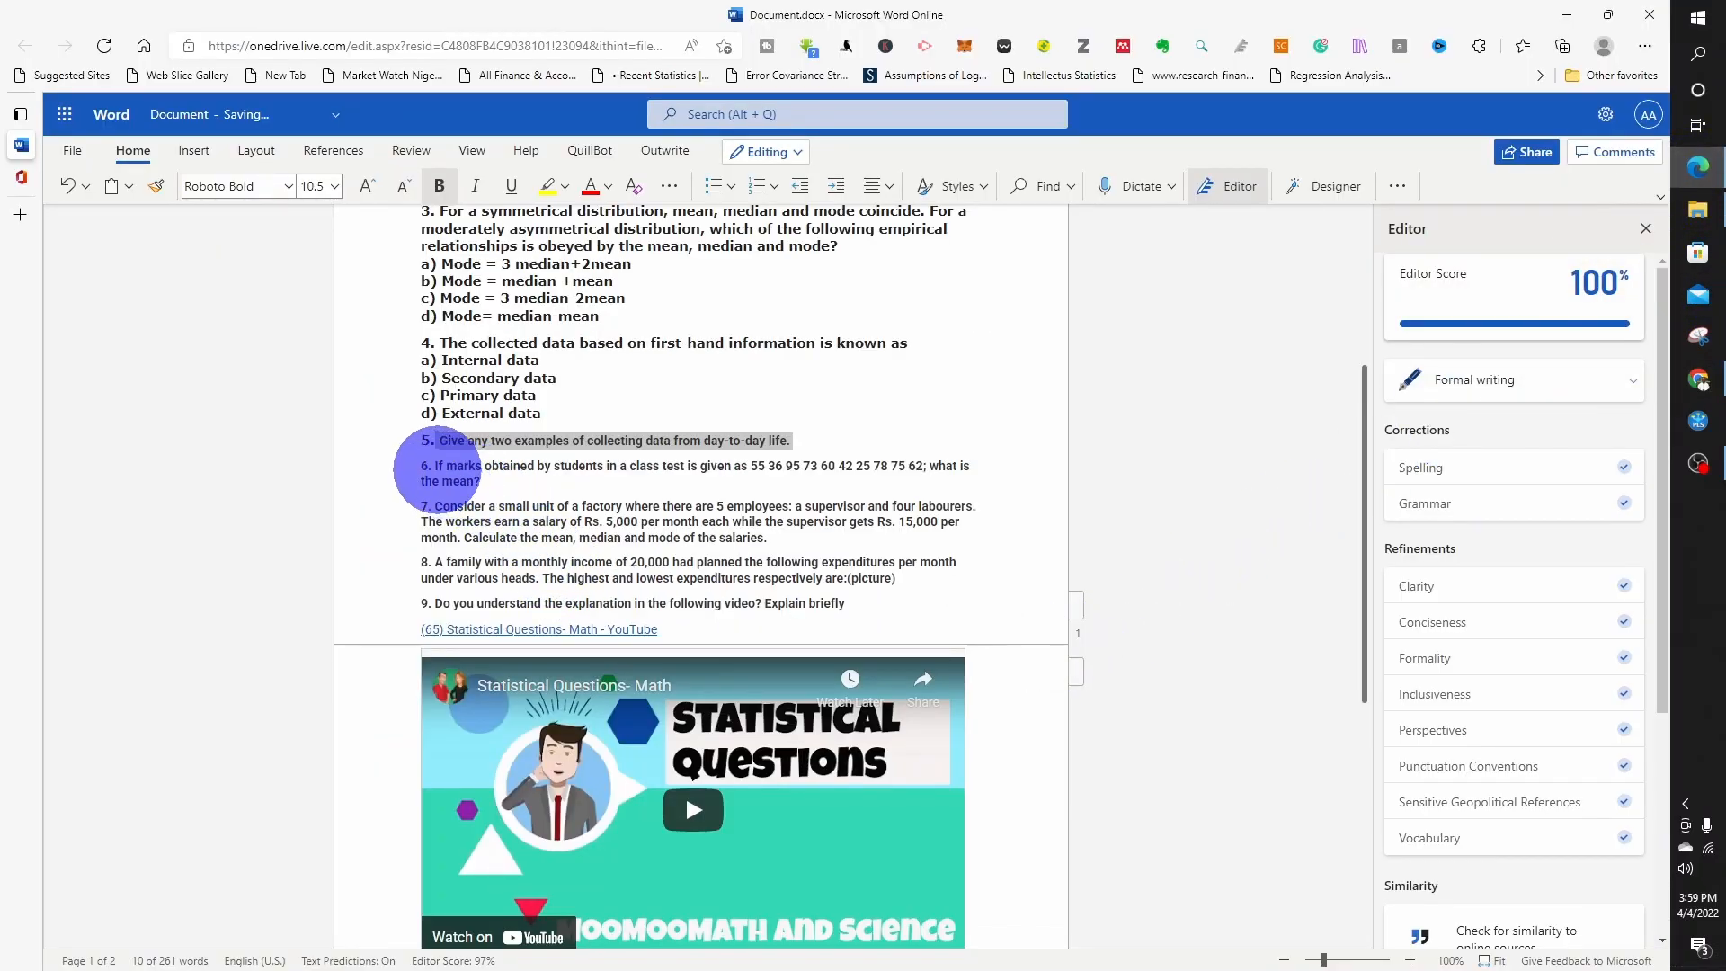
drag(435, 464, 495, 478)
key(ctrl+c)
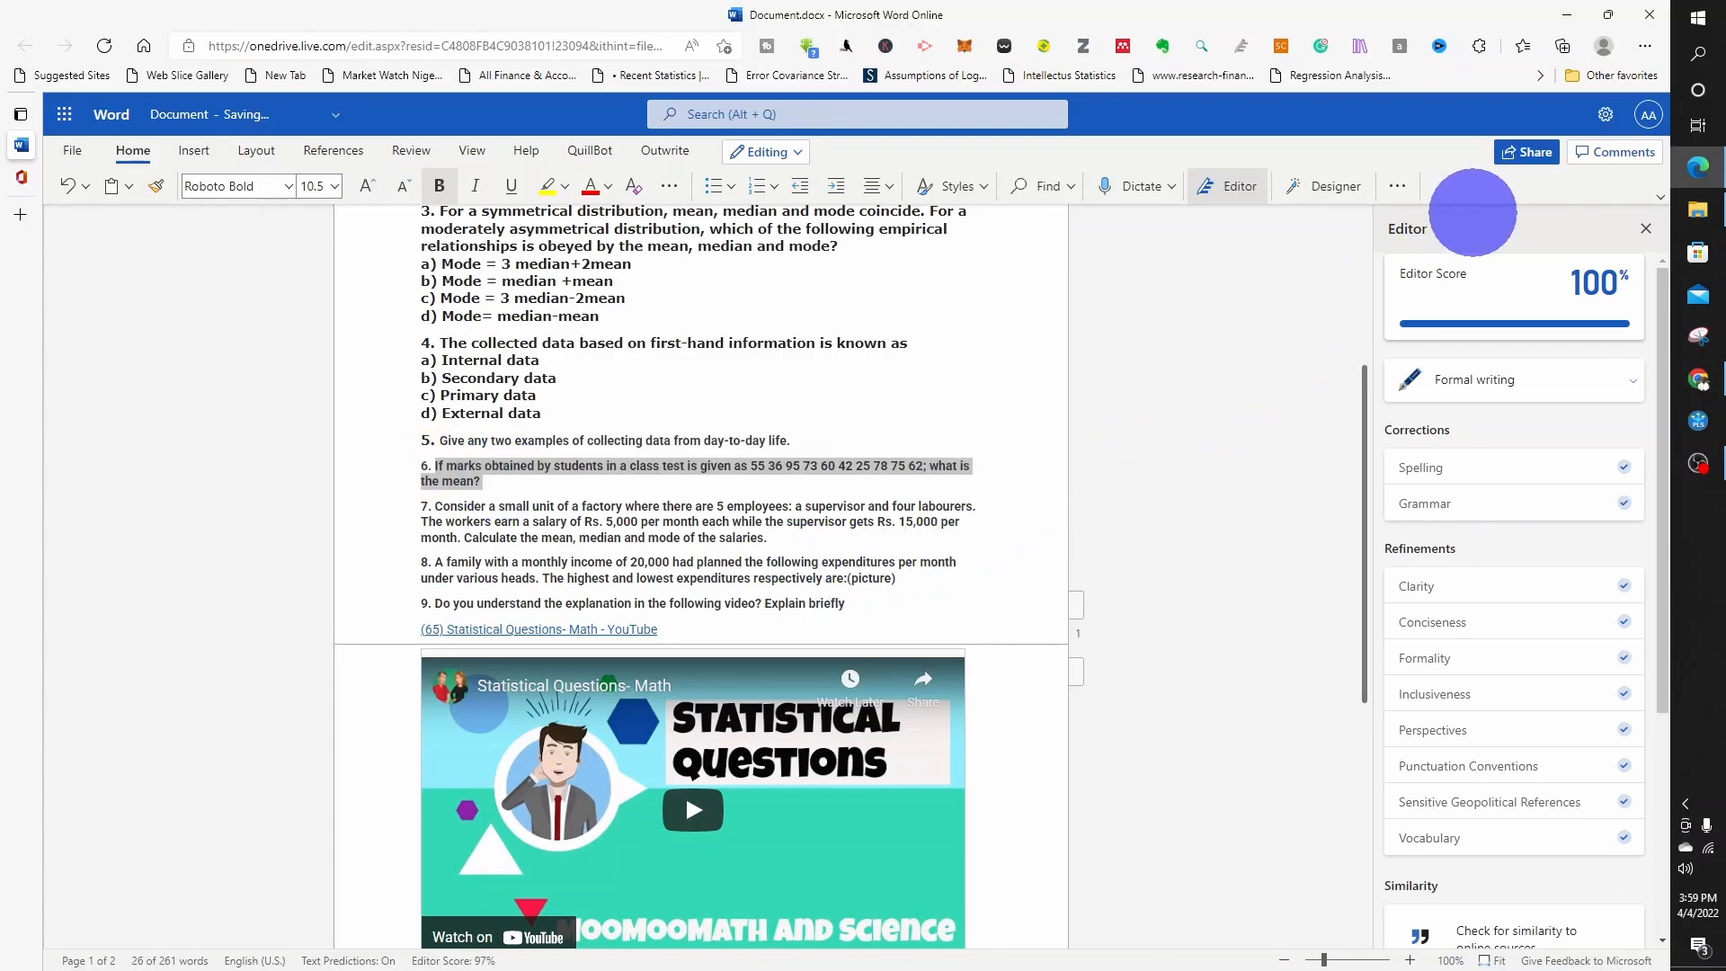
click(1699, 380)
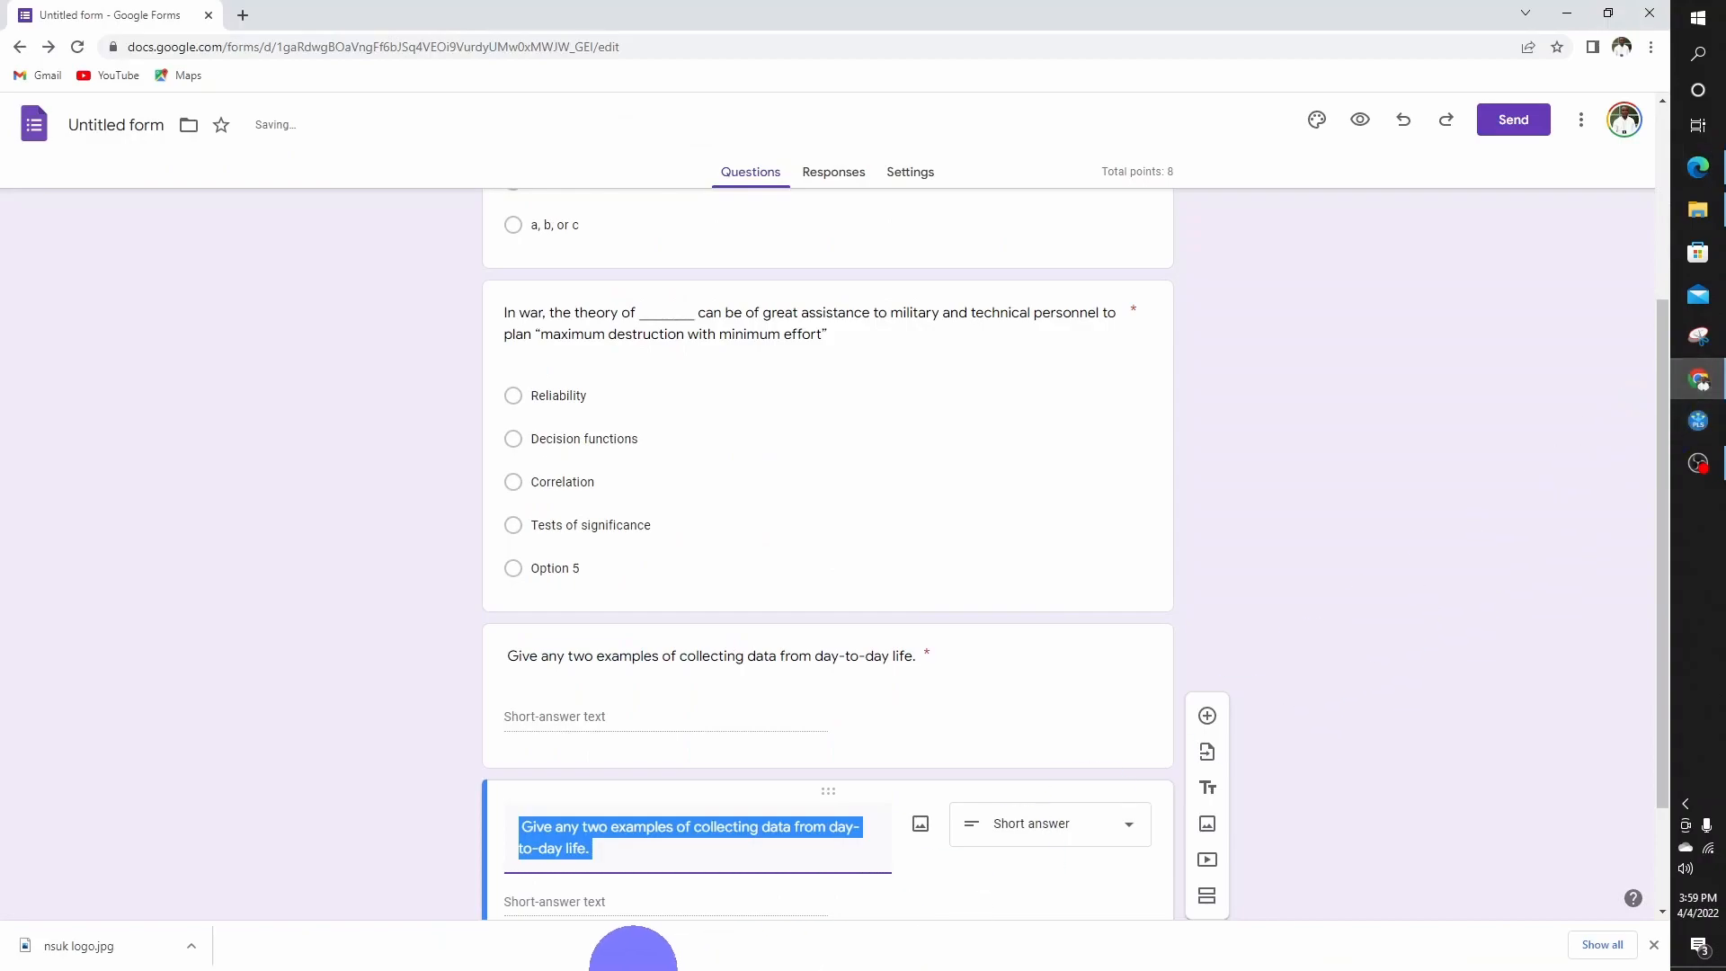
key(ctrl+v)
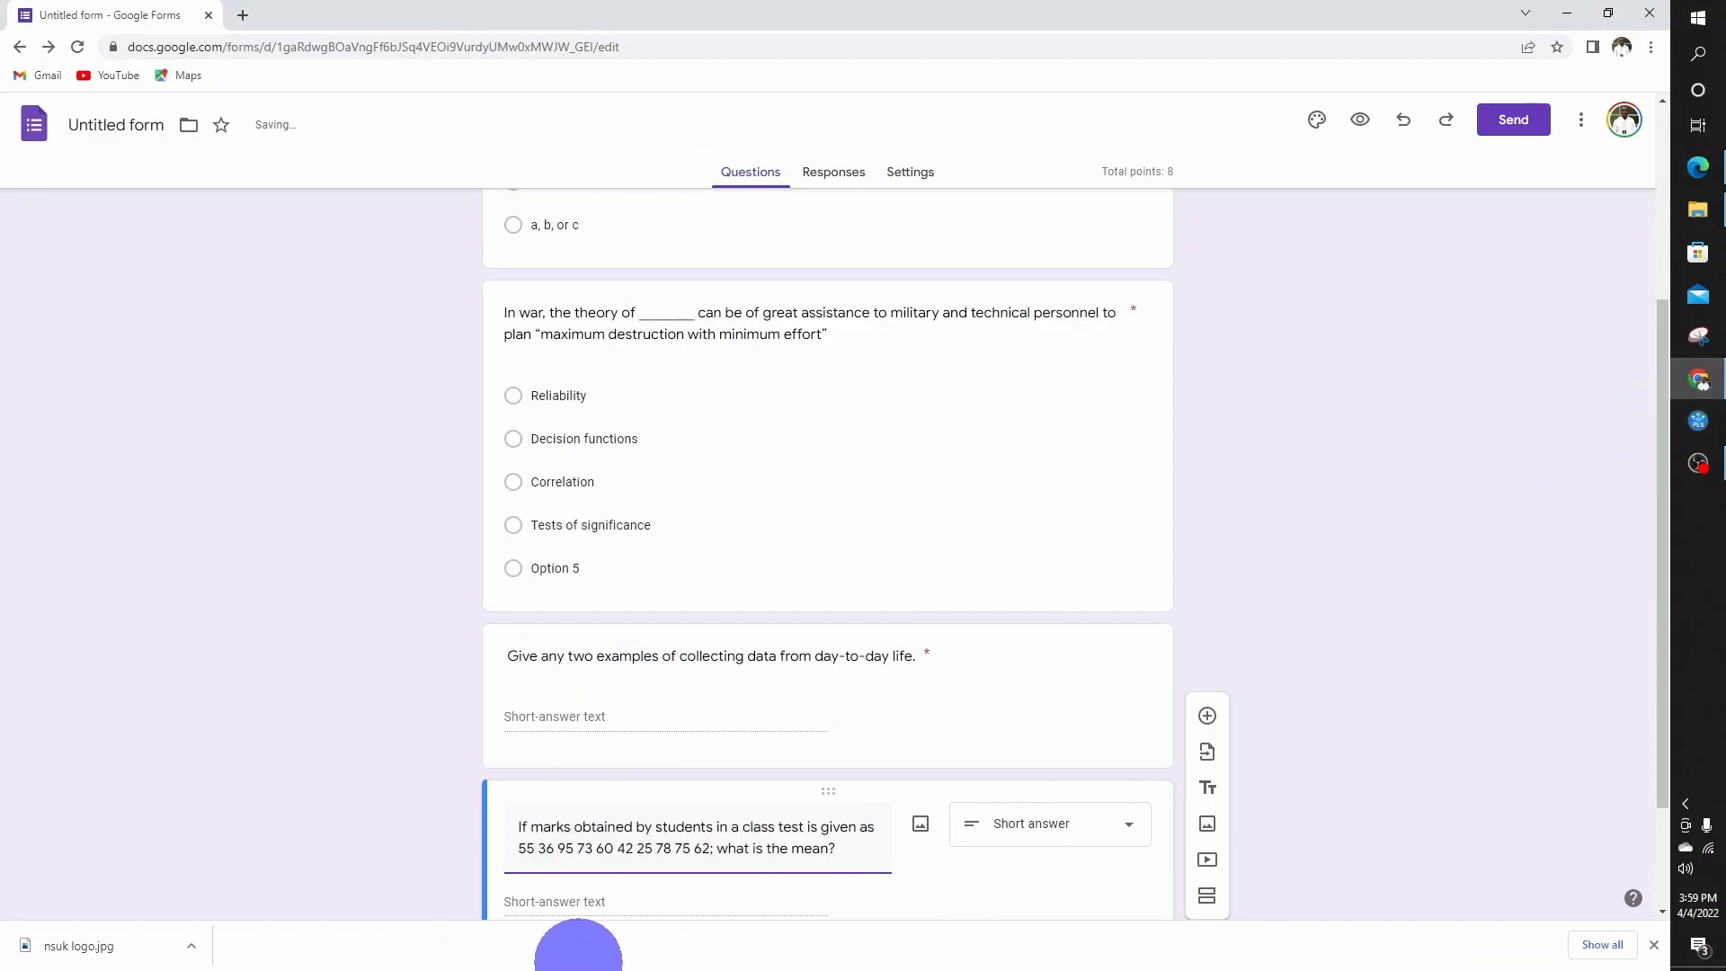
Duplicate the class test marks question and replace the copy's text with question 7, on the factory salaries, from Word in Edge
scroll(687, 760, down, 2)
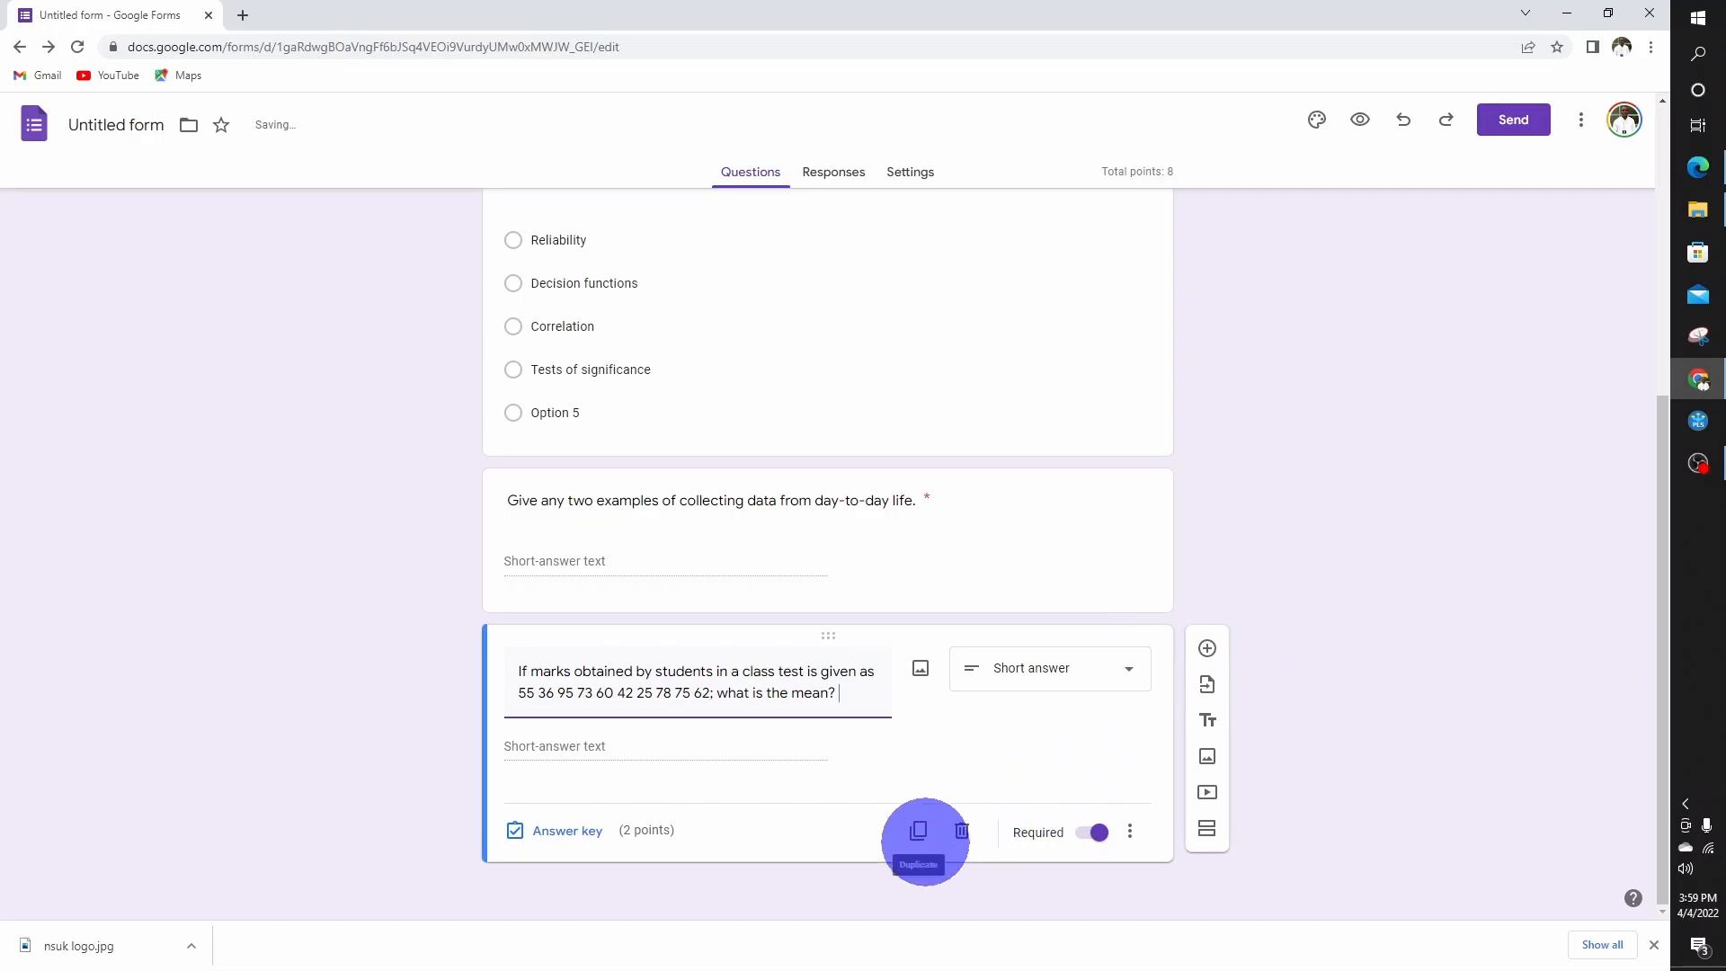
click(918, 828)
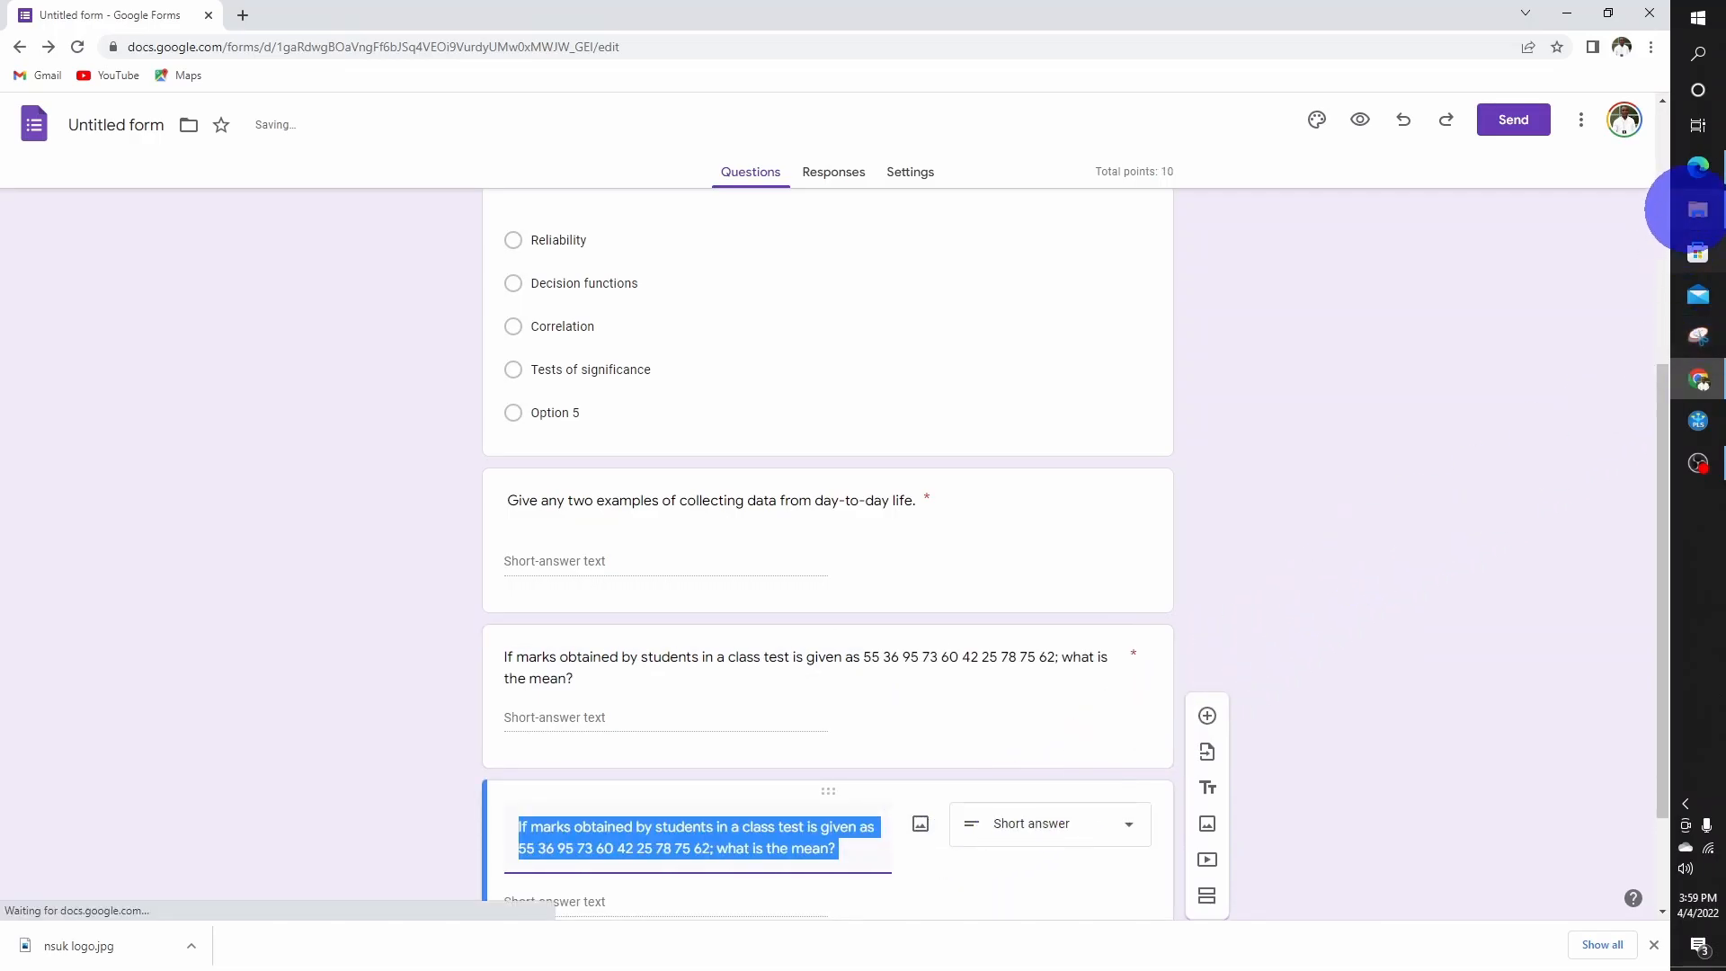
click(1696, 167)
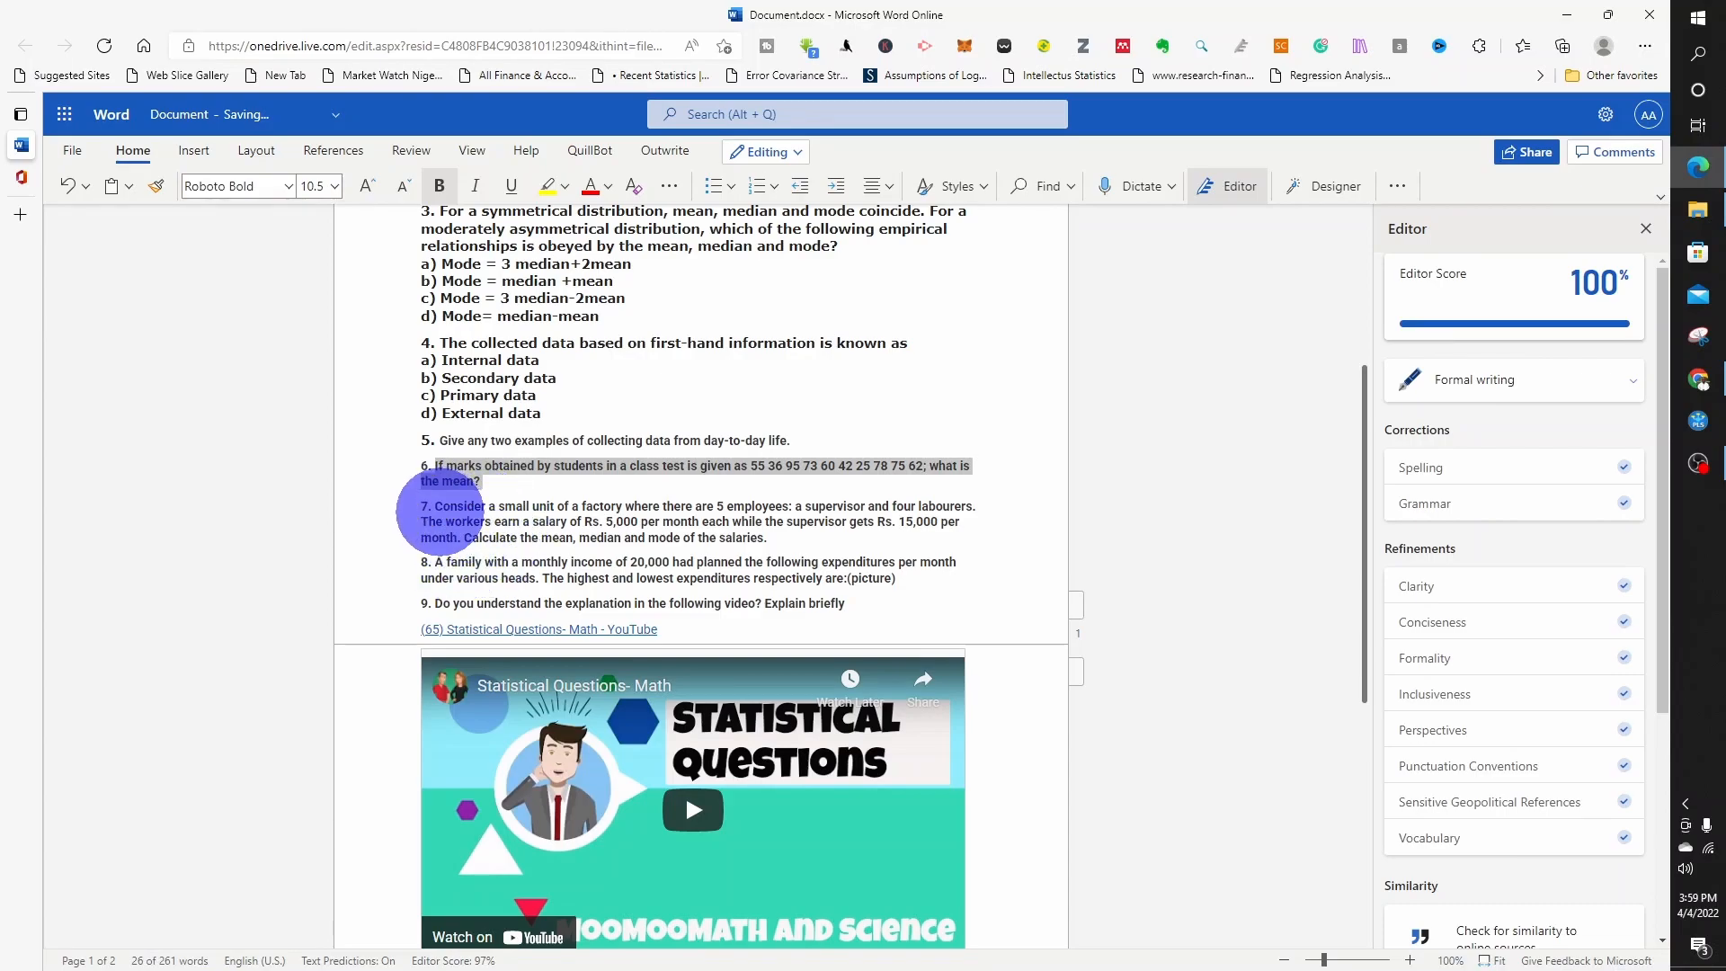
triple_click(431, 512)
key(ctrl+c)
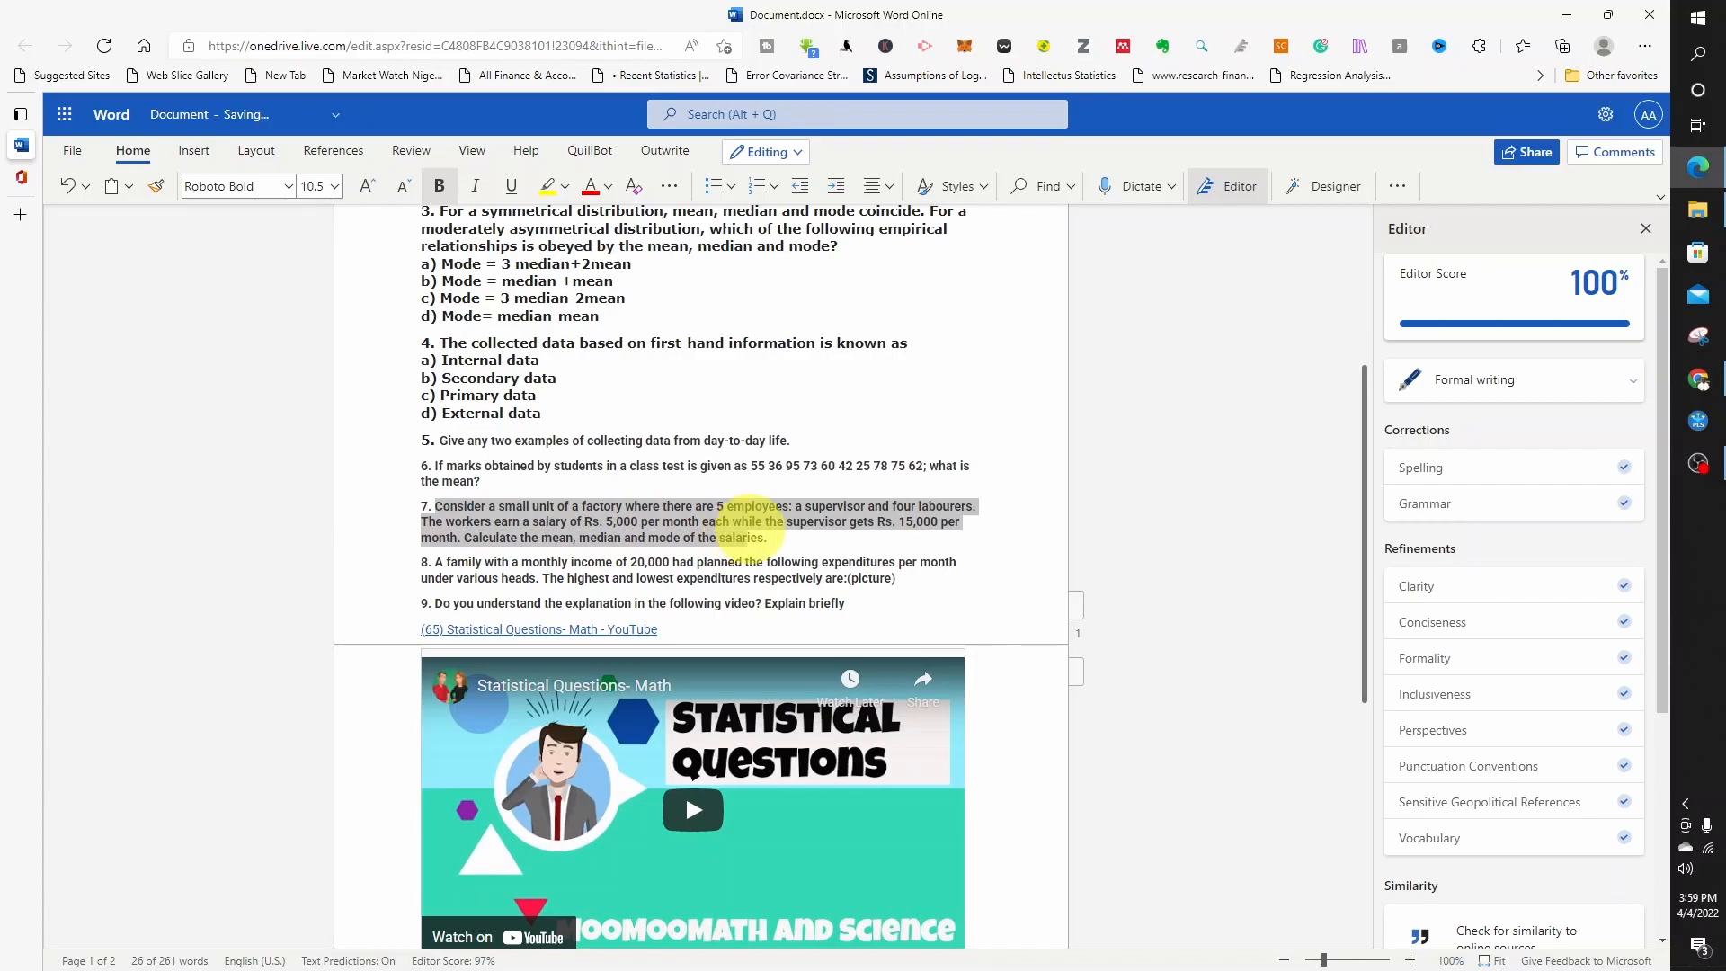
right_click(769, 531)
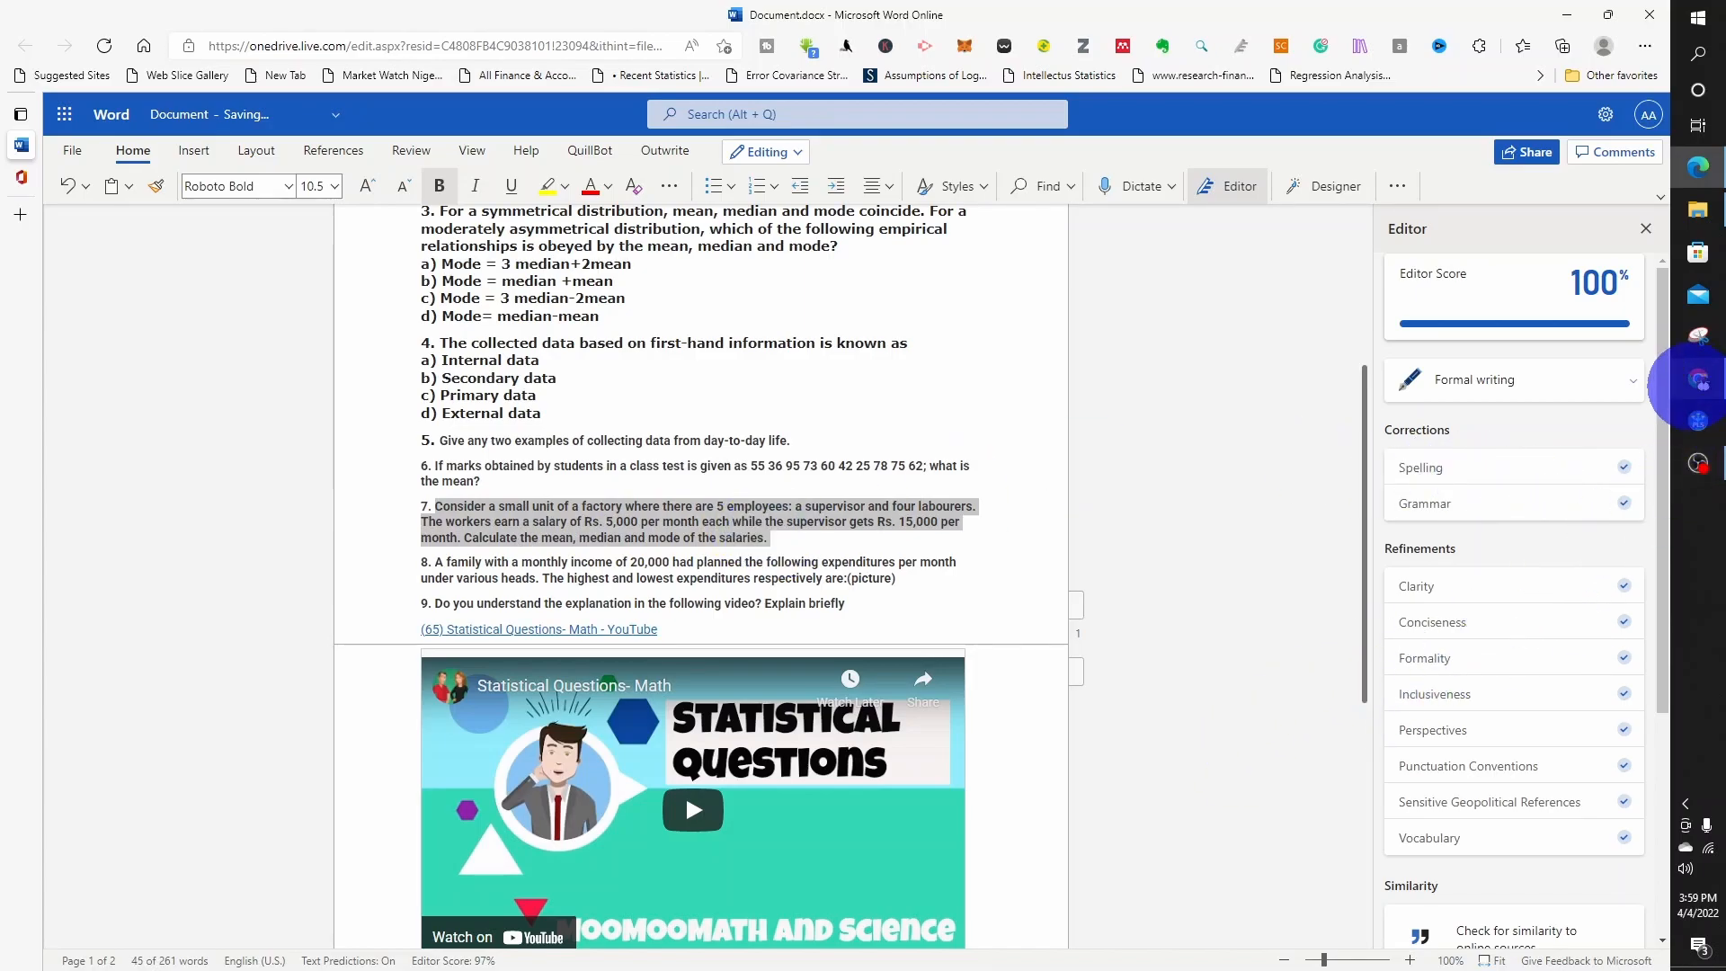
click(1698, 381)
key(ctrl+v)
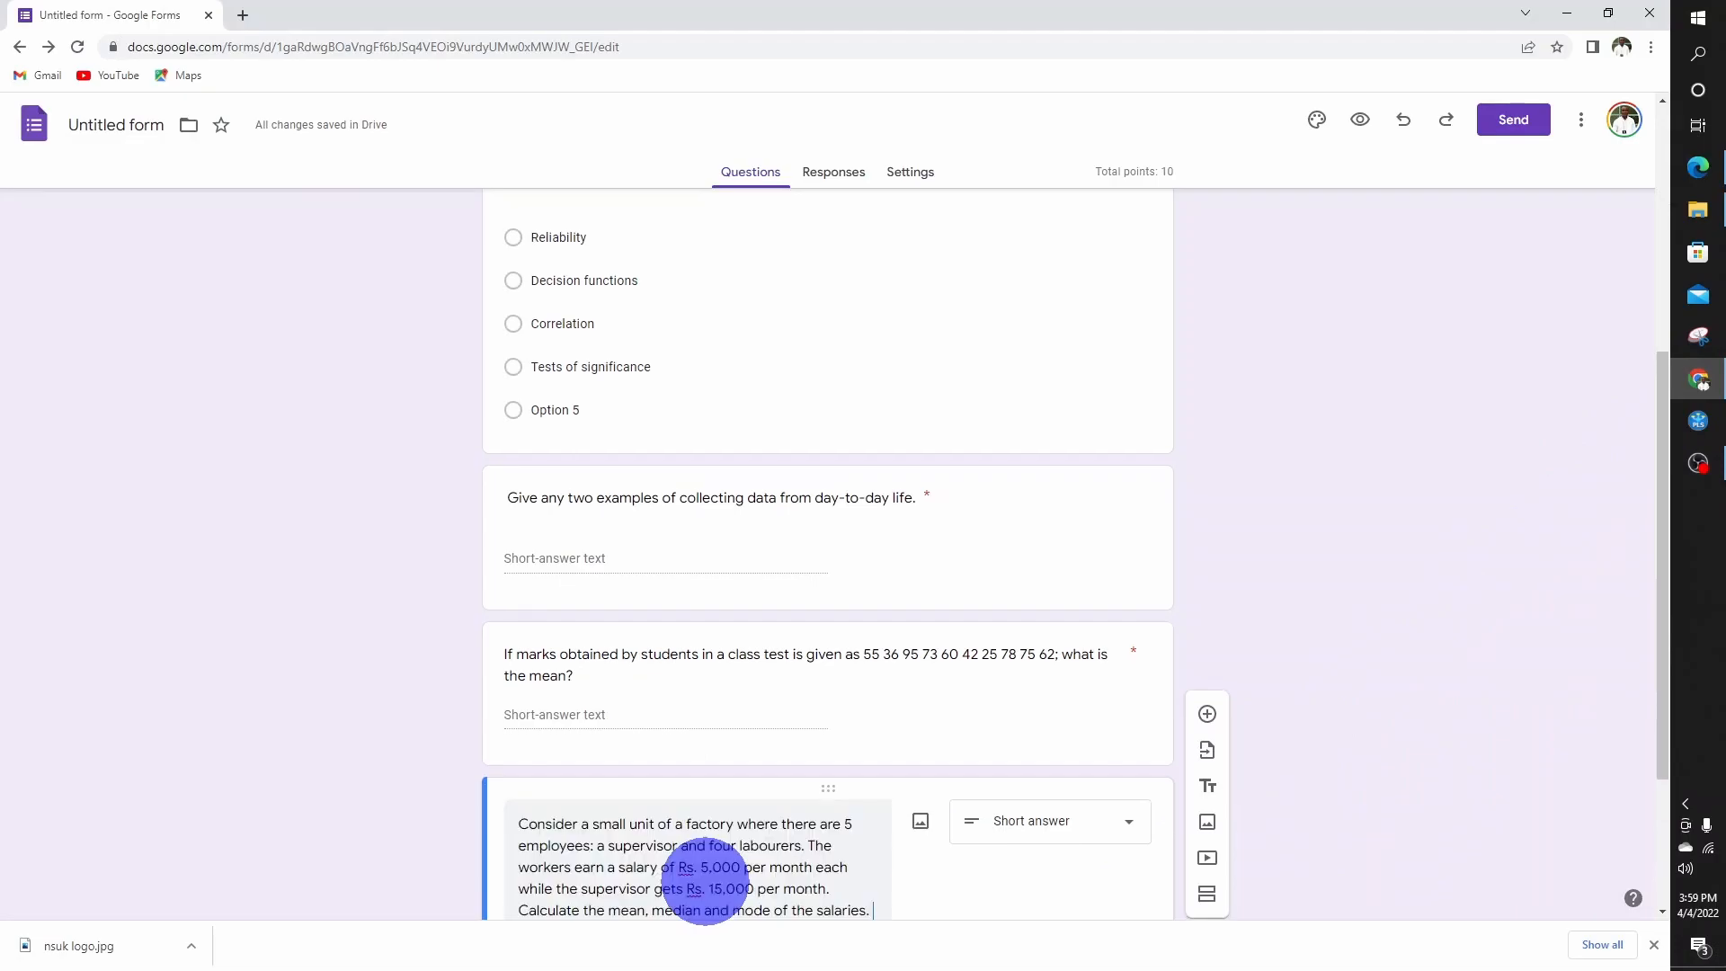
Change the factory salaries question's type to Paragraph and assign it 5 points in its answer key
scroll(828, 789, down, 3)
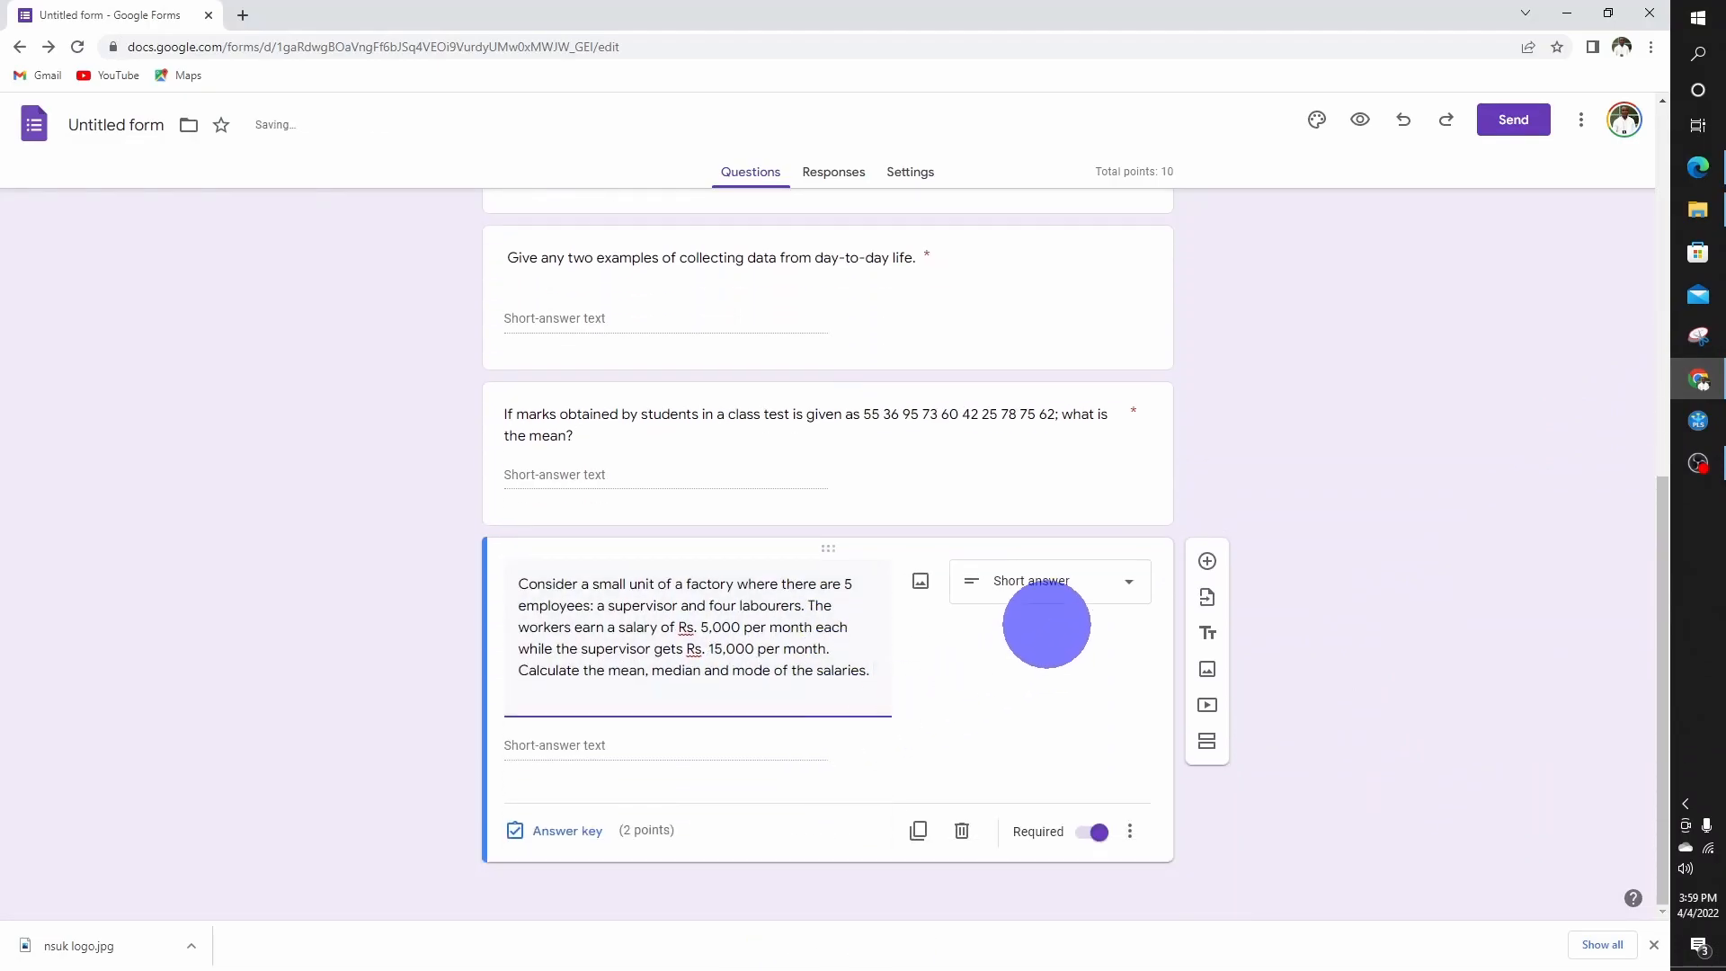
click(1048, 581)
click(1028, 417)
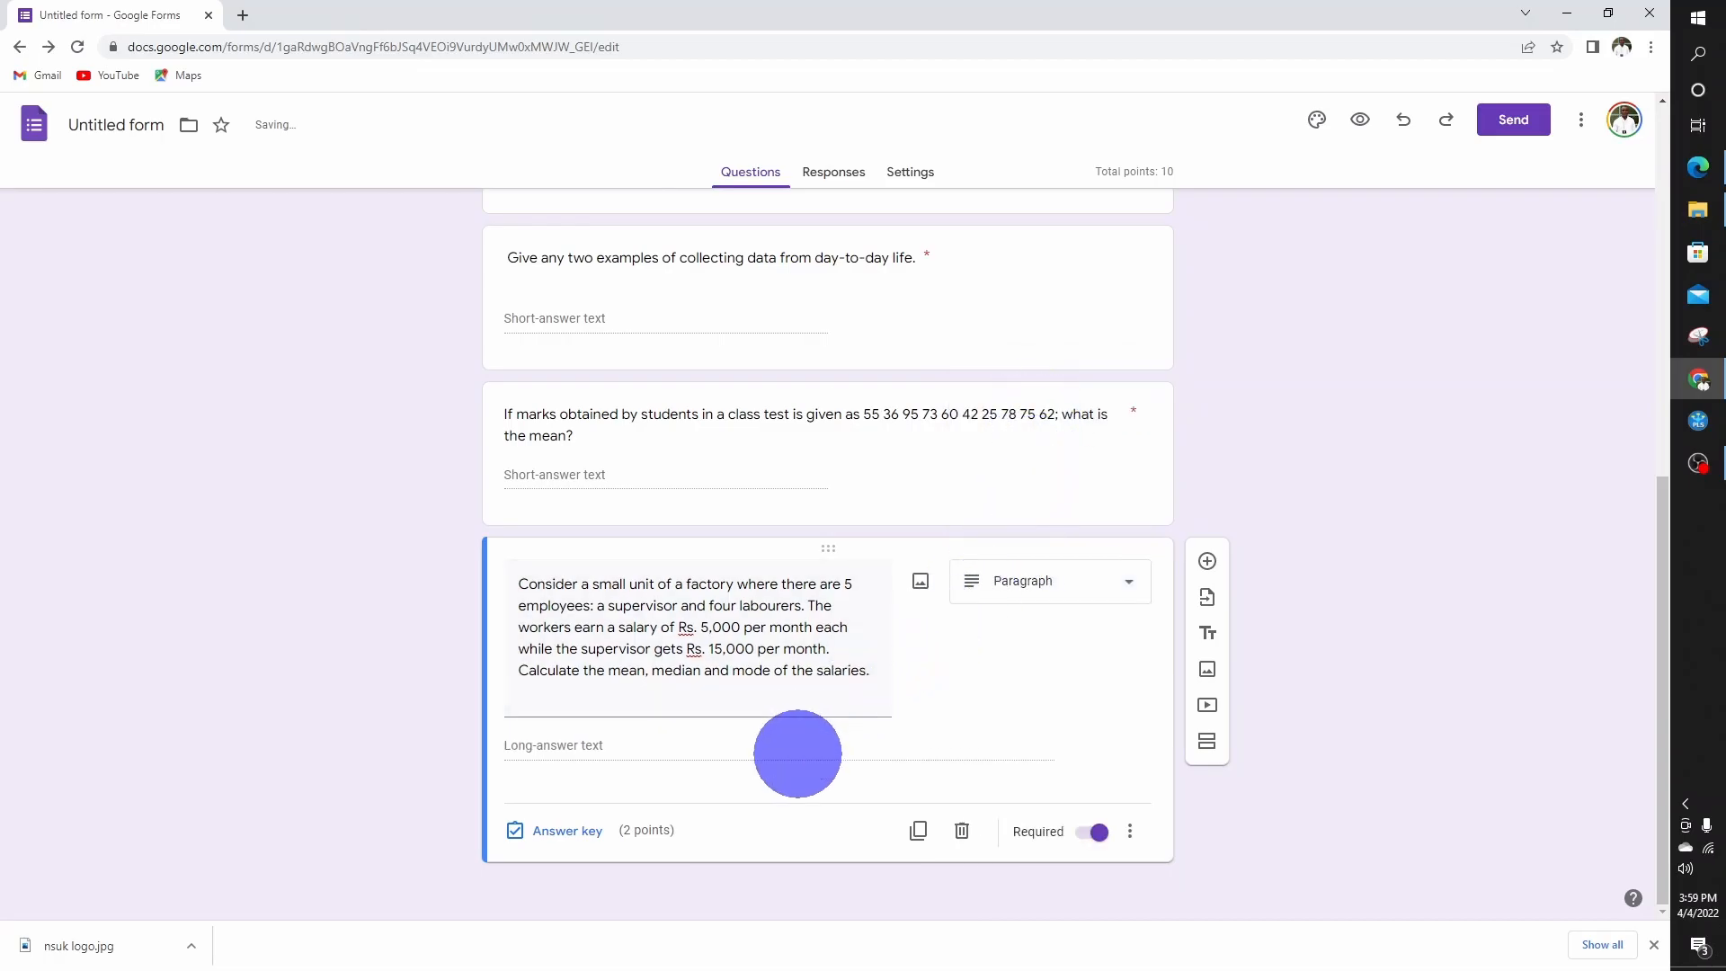
click(598, 830)
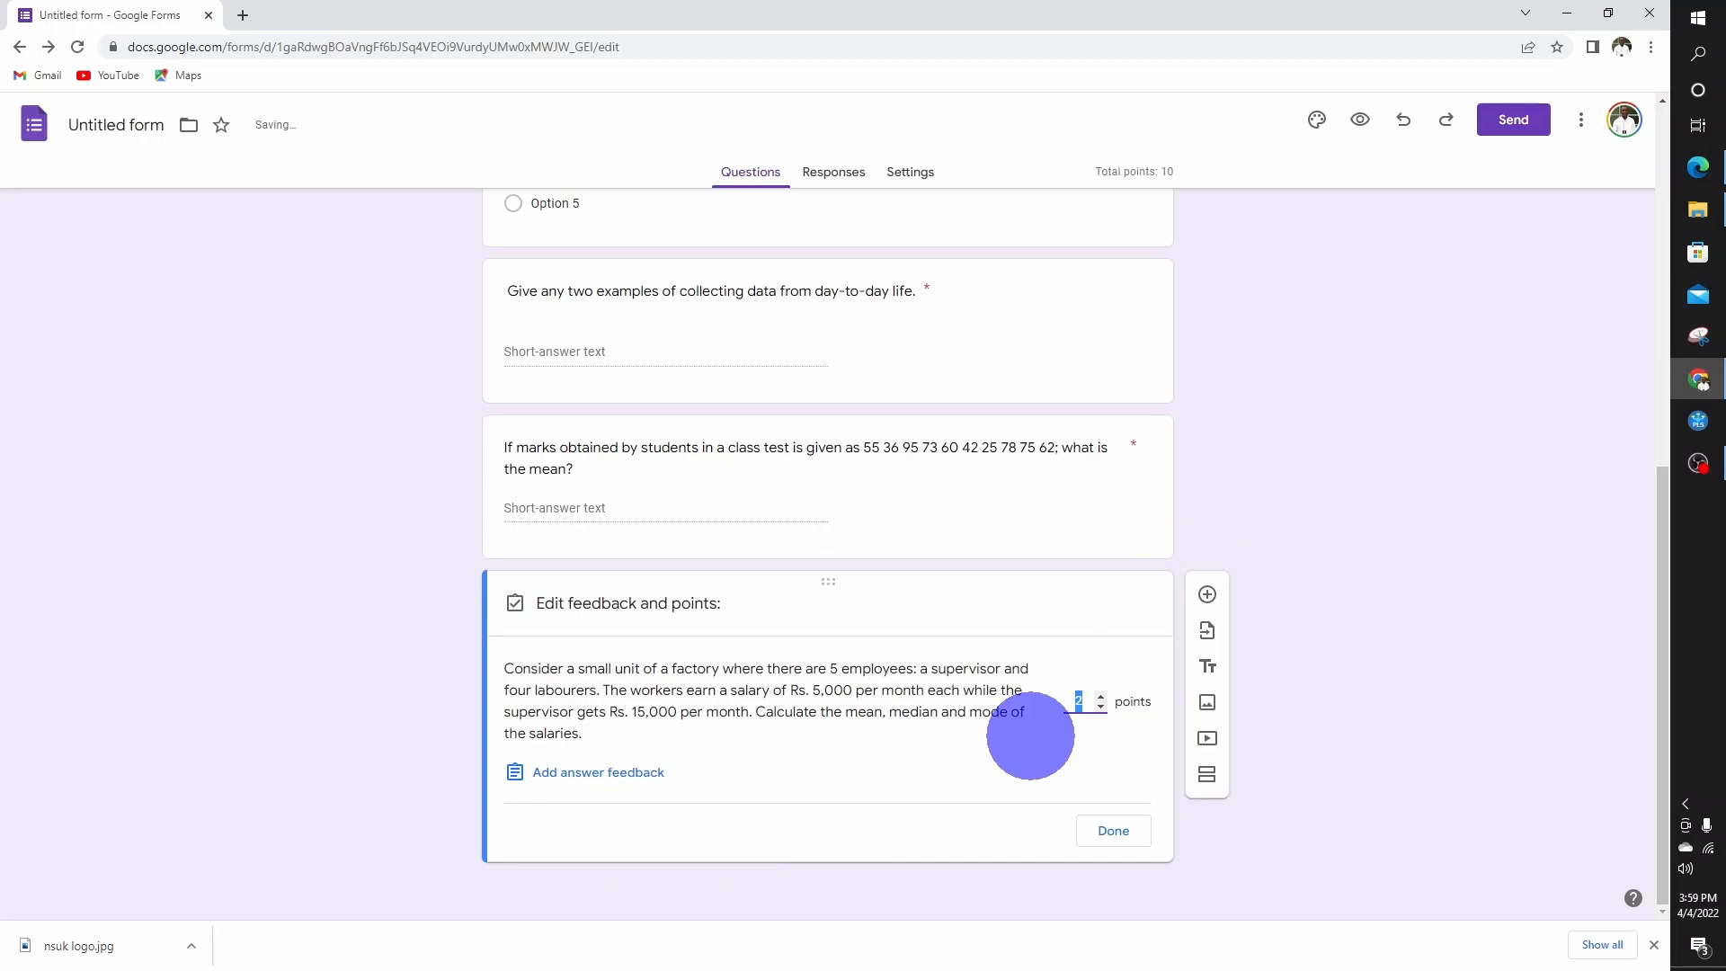
click(1104, 832)
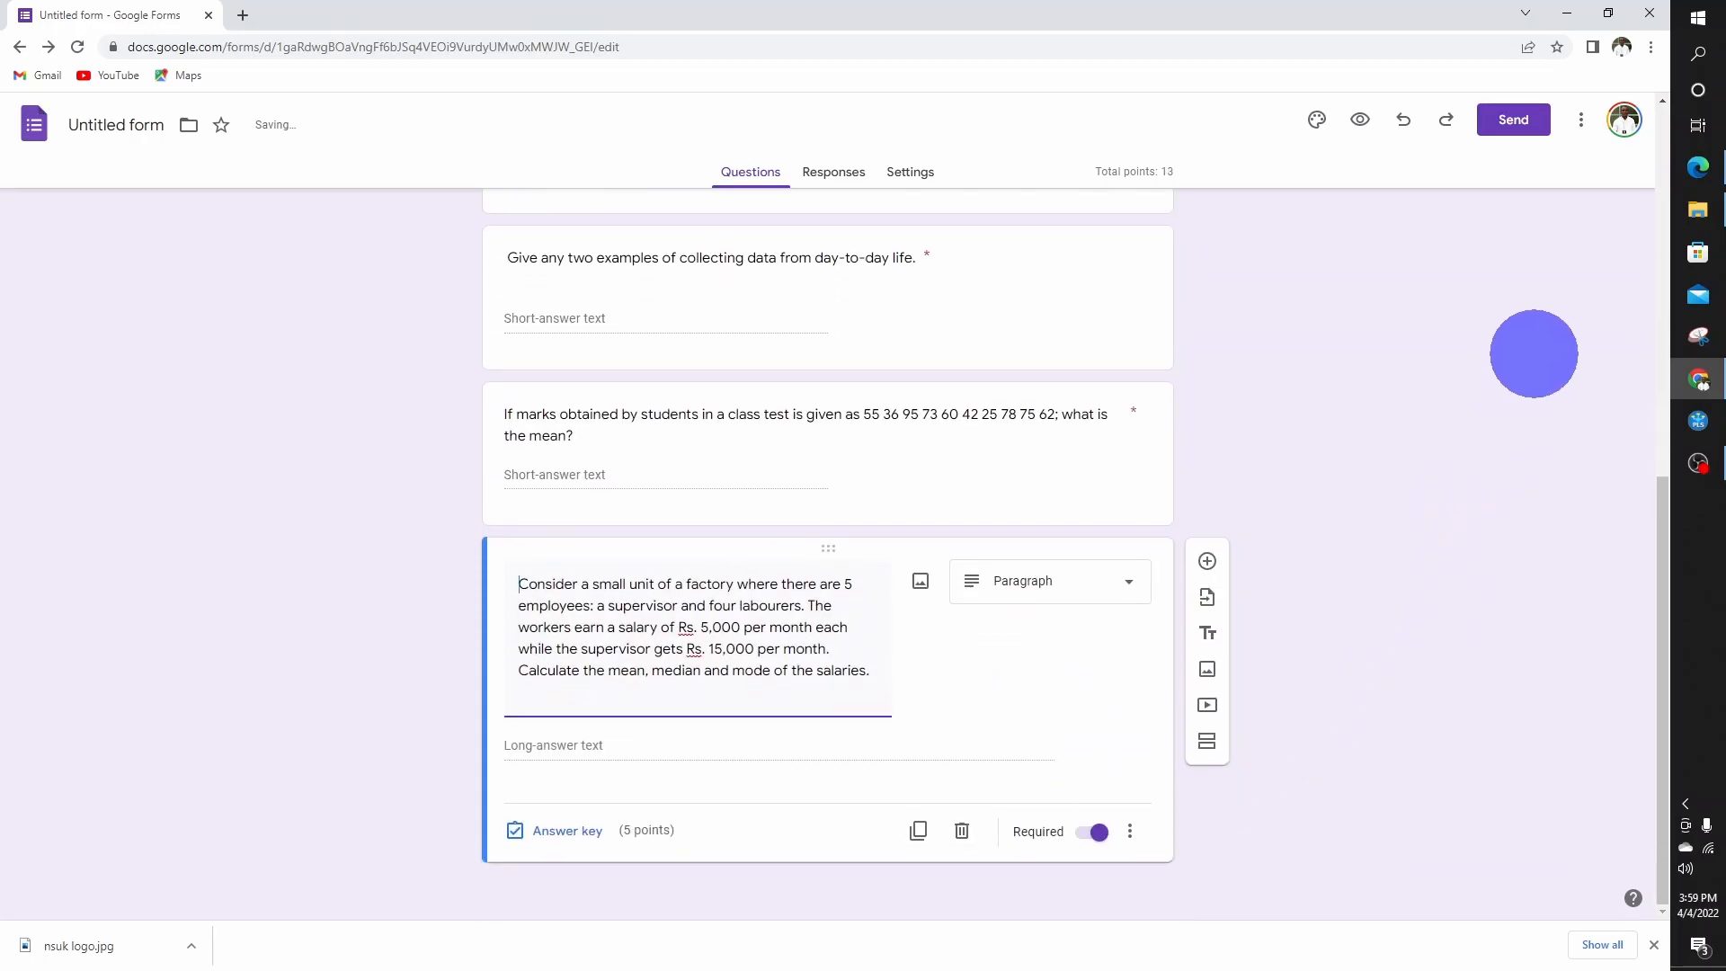
Copy question 8, on the family's monthly expenditures, from Word in Edge and paste it over the text of a duplicate of the paragraph question
click(1698, 167)
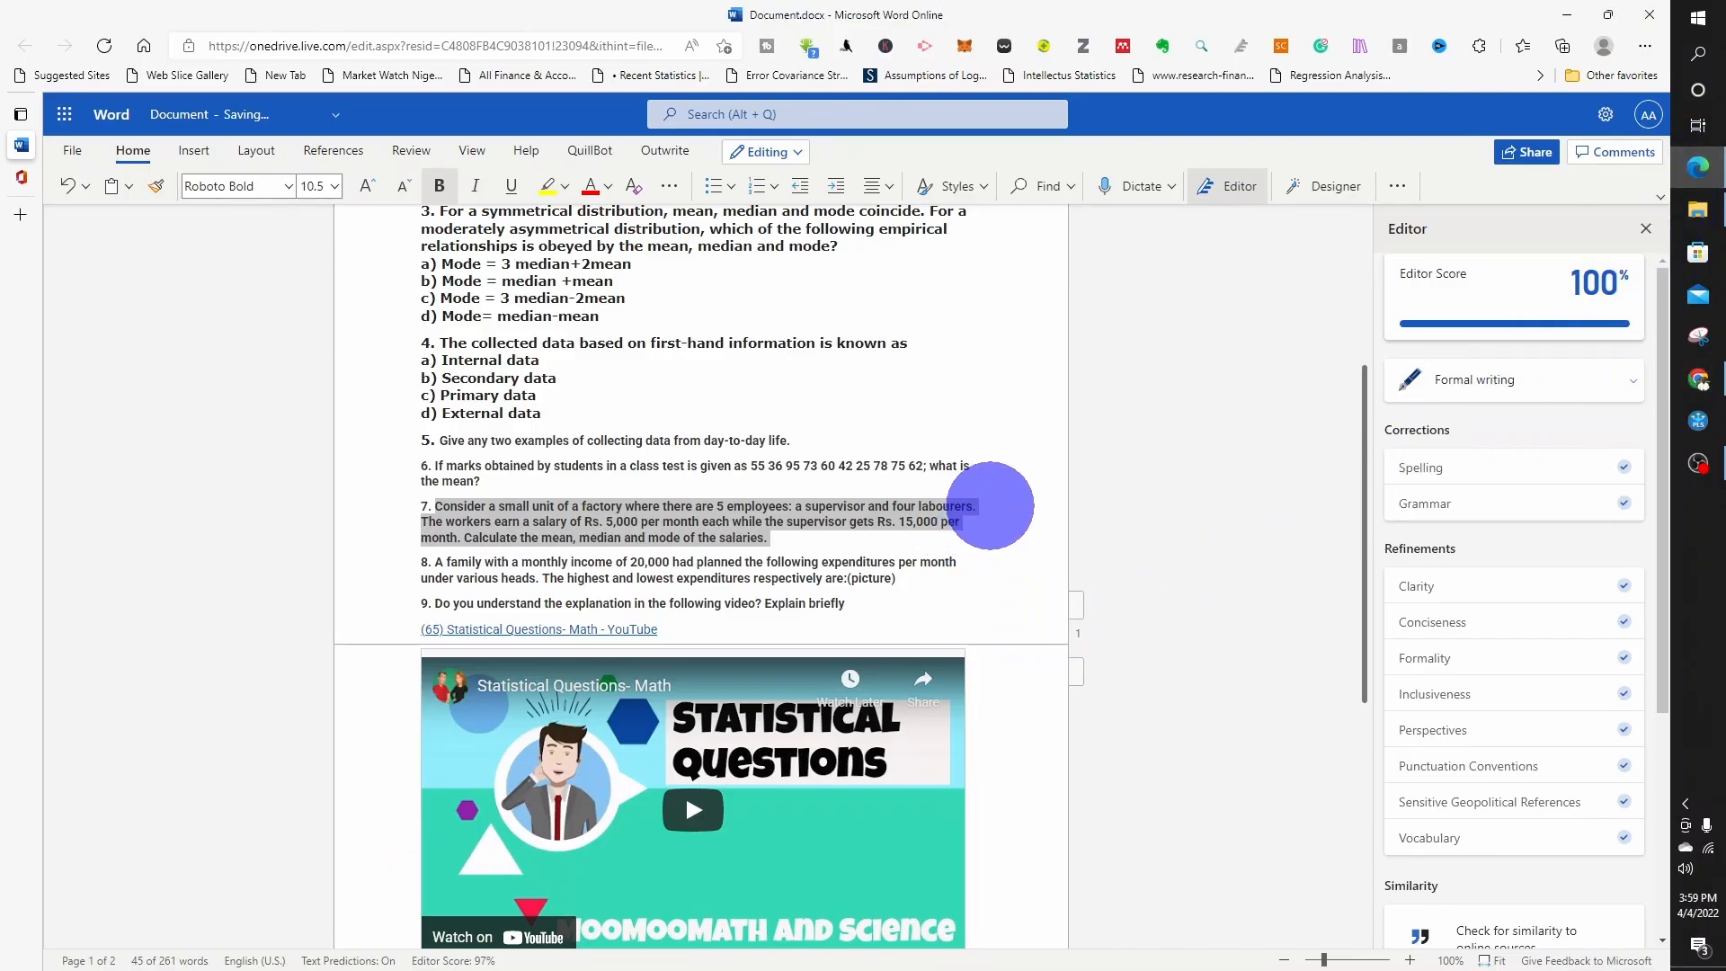
drag(429, 564, 803, 576)
key(ctrl+c)
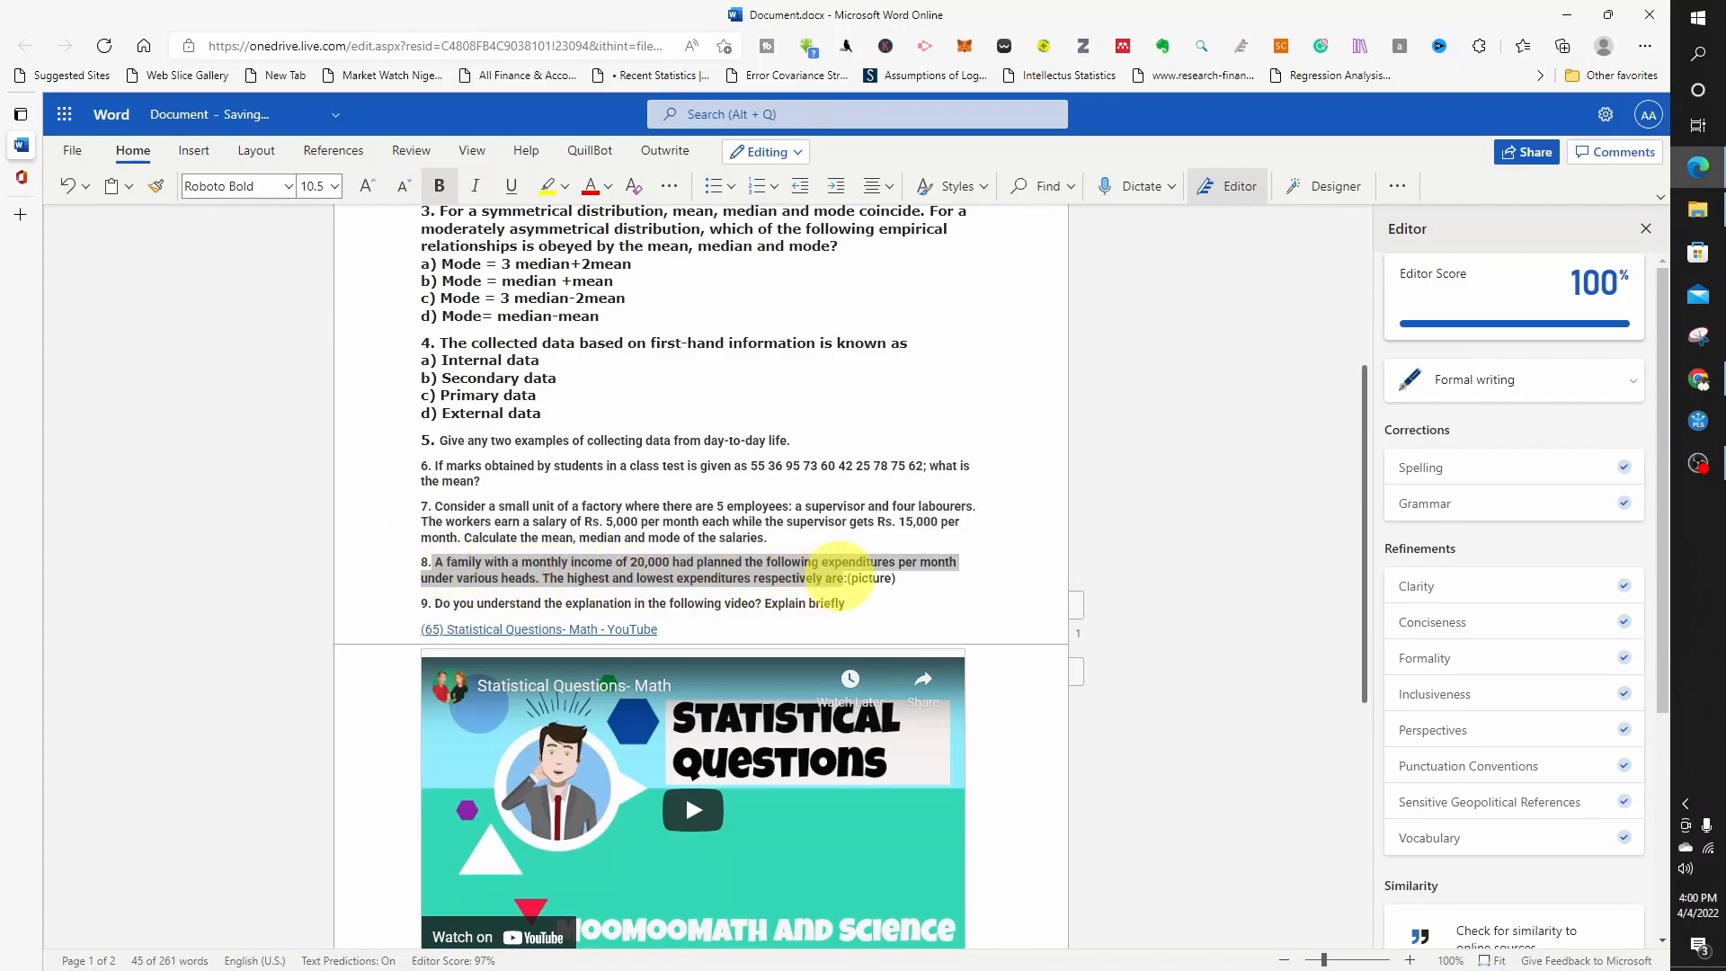
right_click(816, 564)
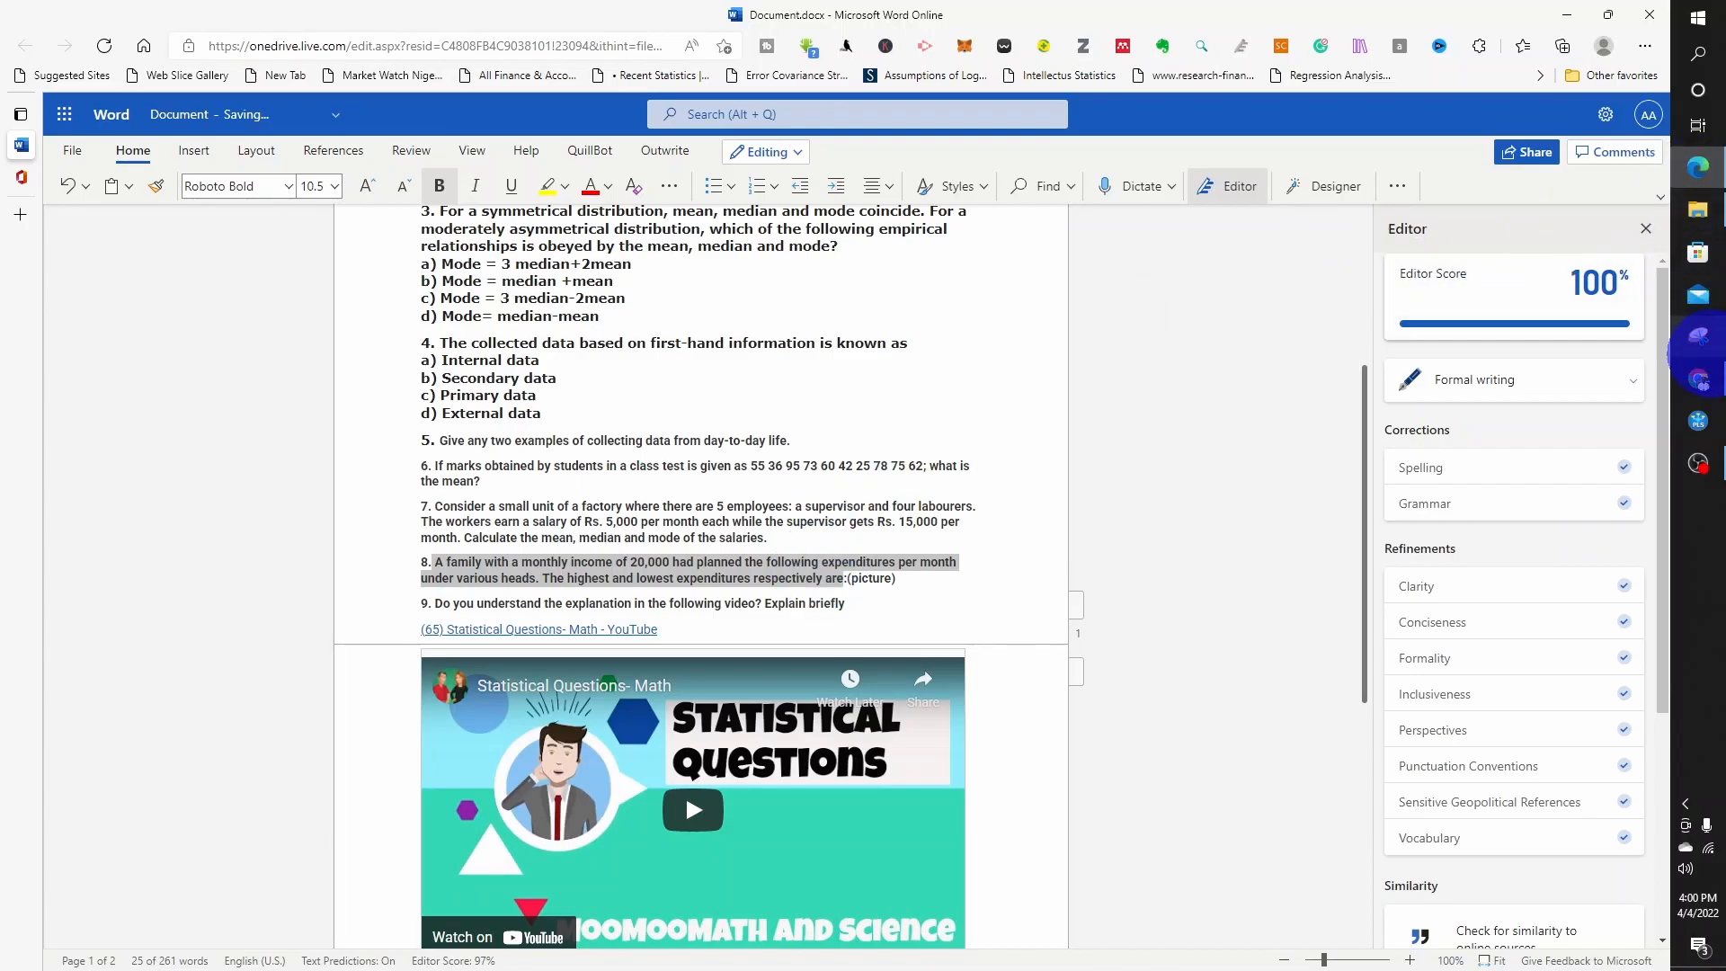
click(1698, 378)
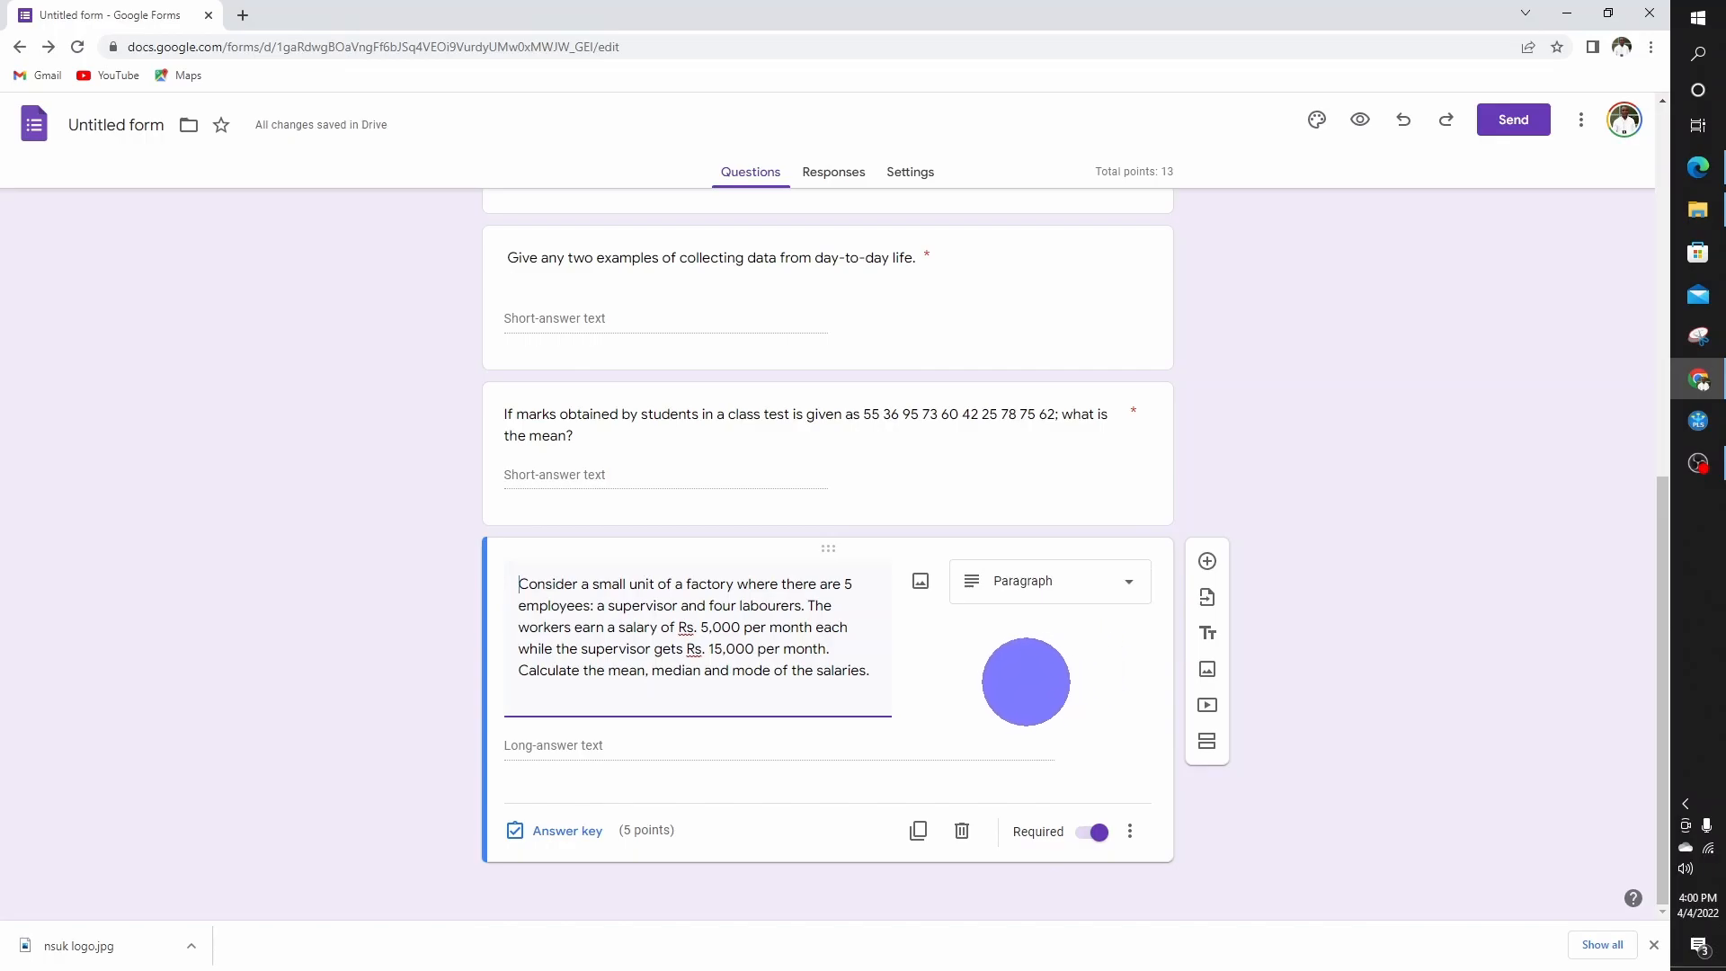
click(918, 830)
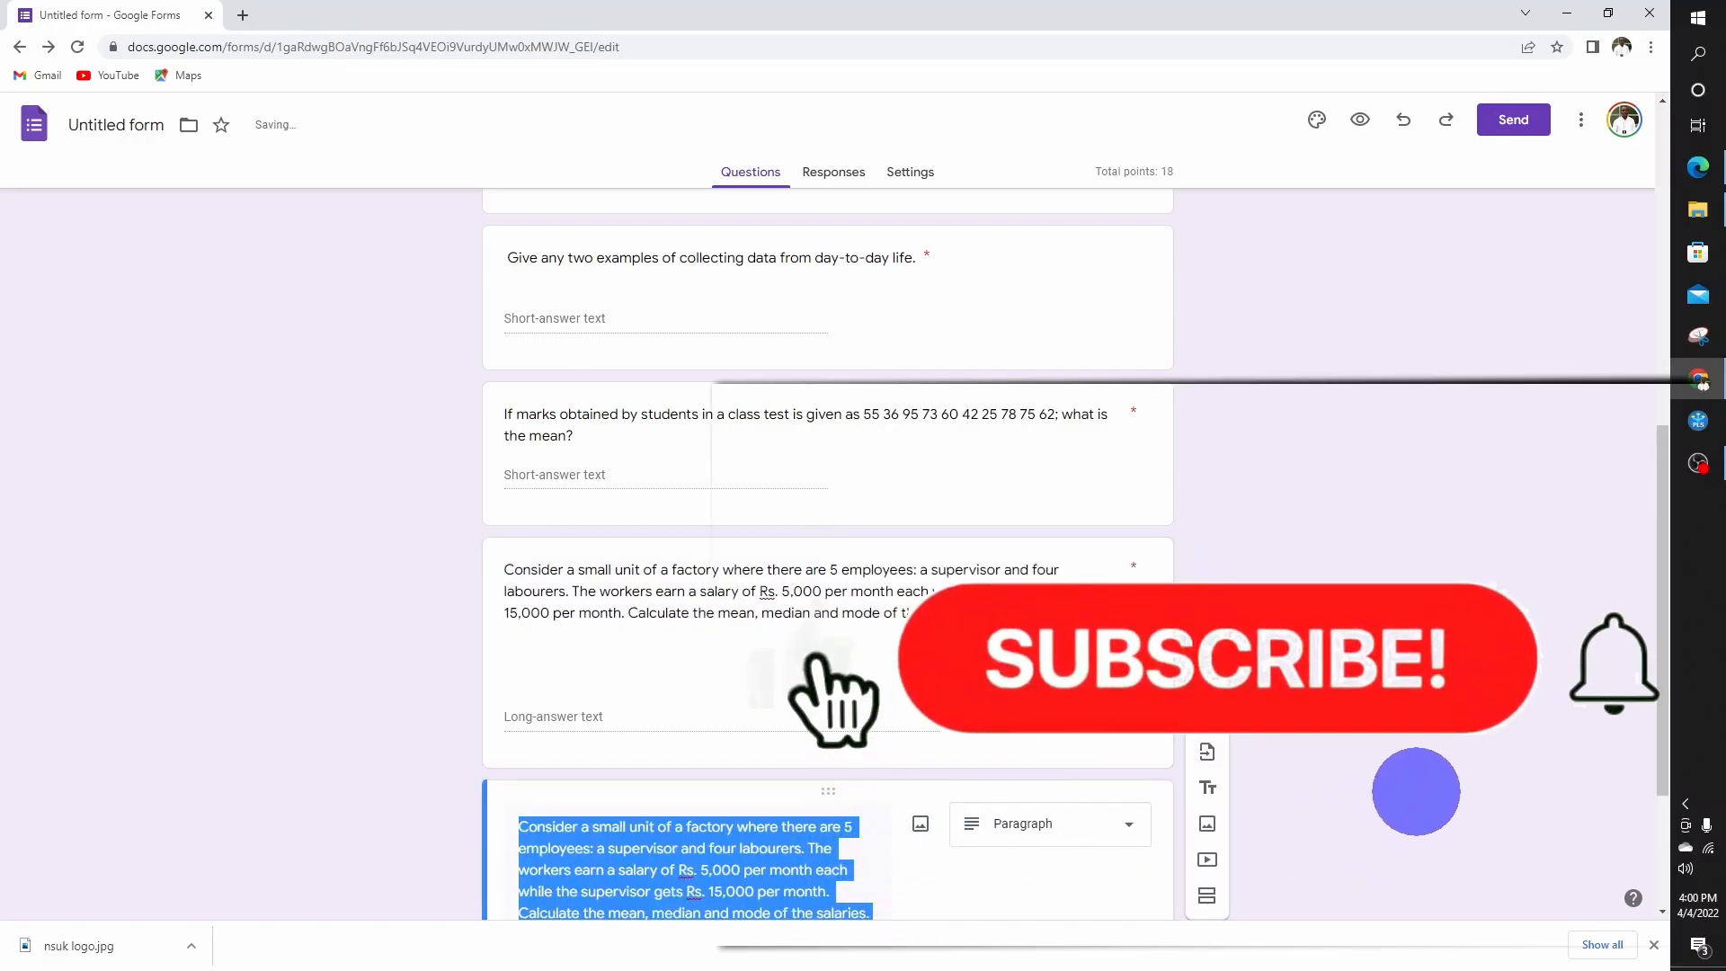
key(ctrl+v)
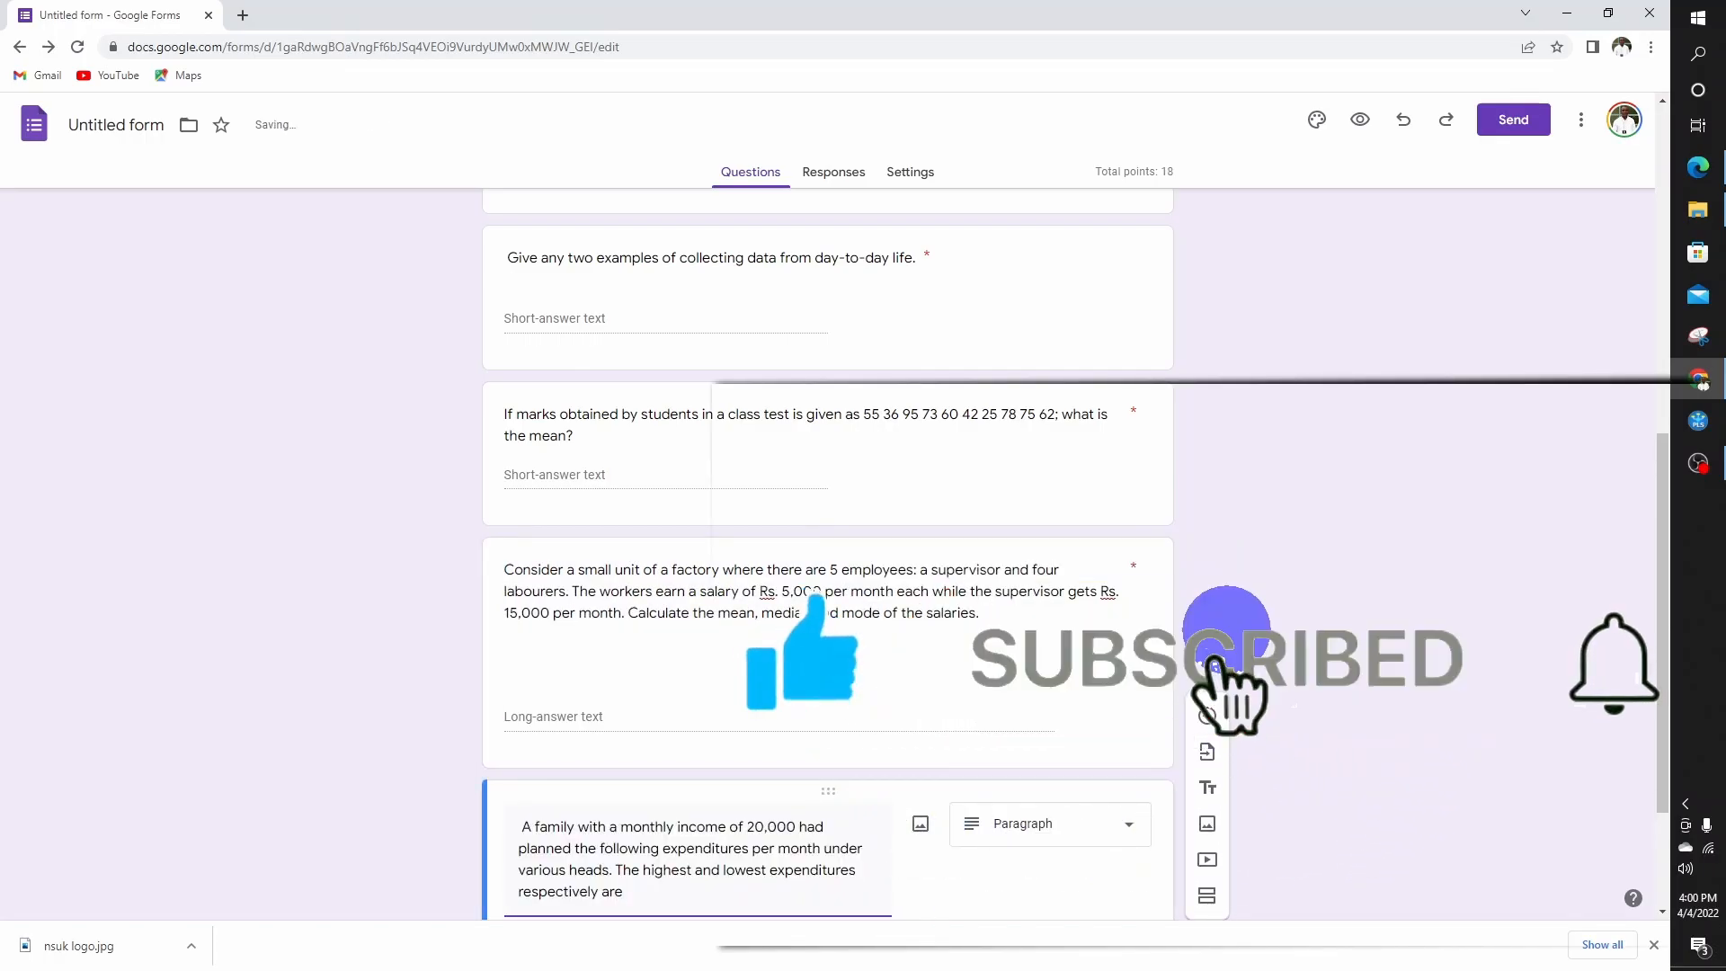
Upload the image "bar" from the Desktop into the family expenditures question and change the question's type to Short answer
scroll(1226, 629, down, 3)
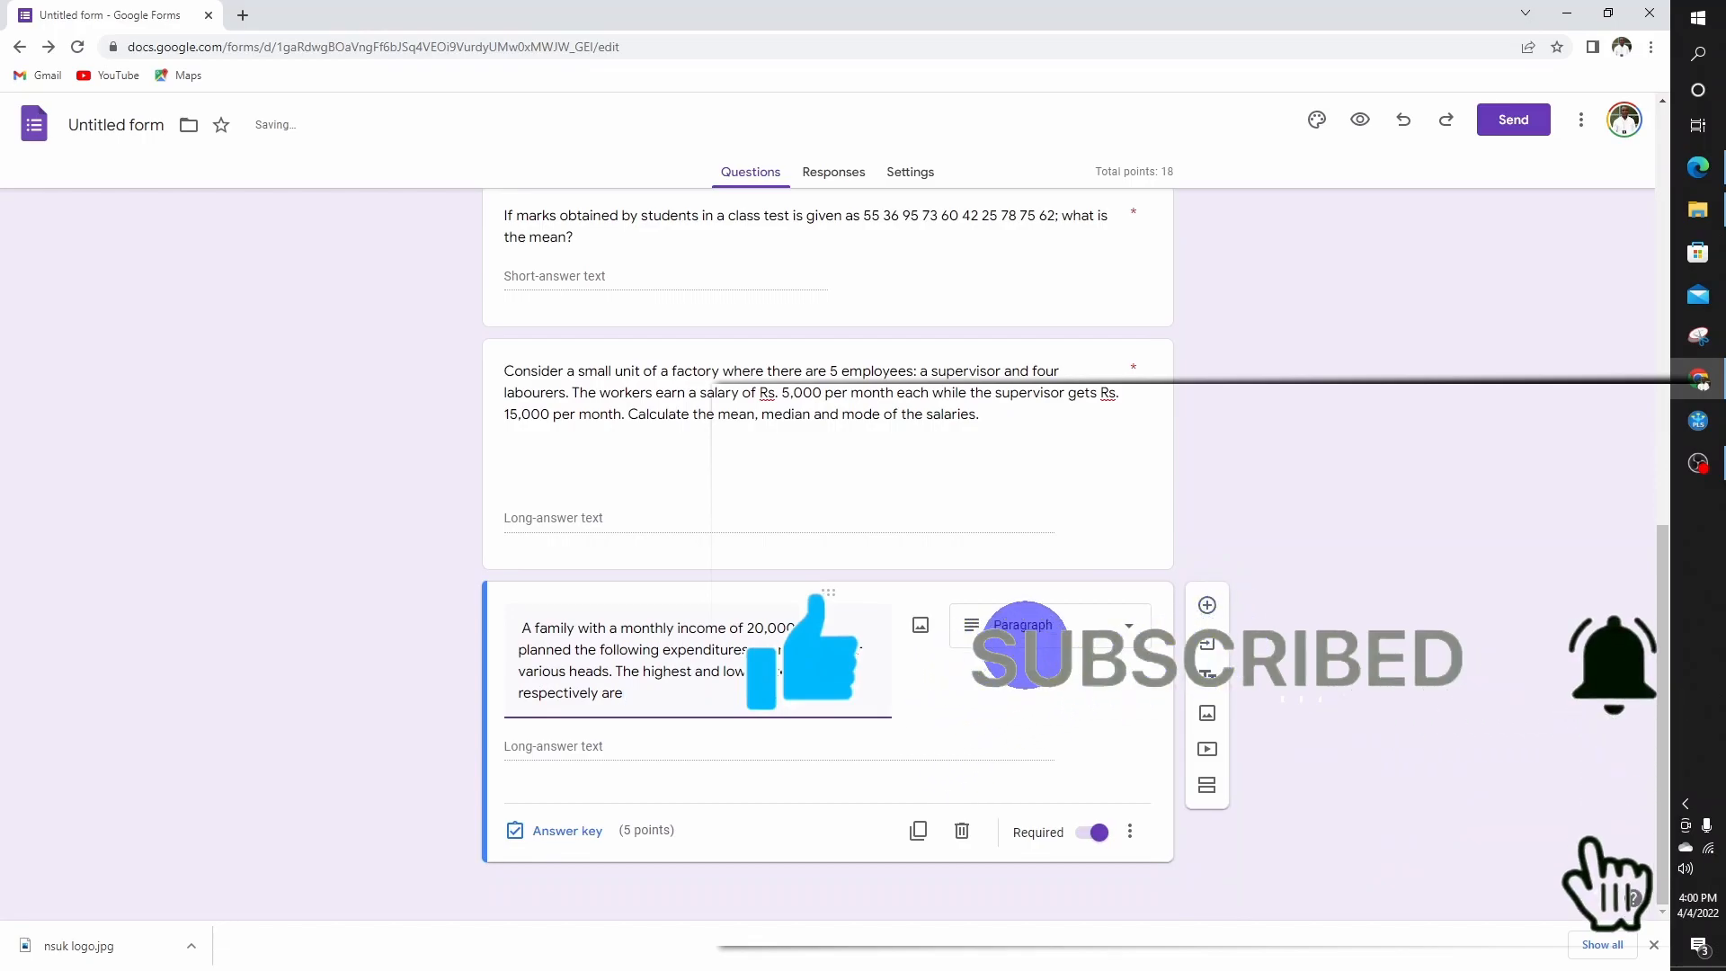
click(920, 624)
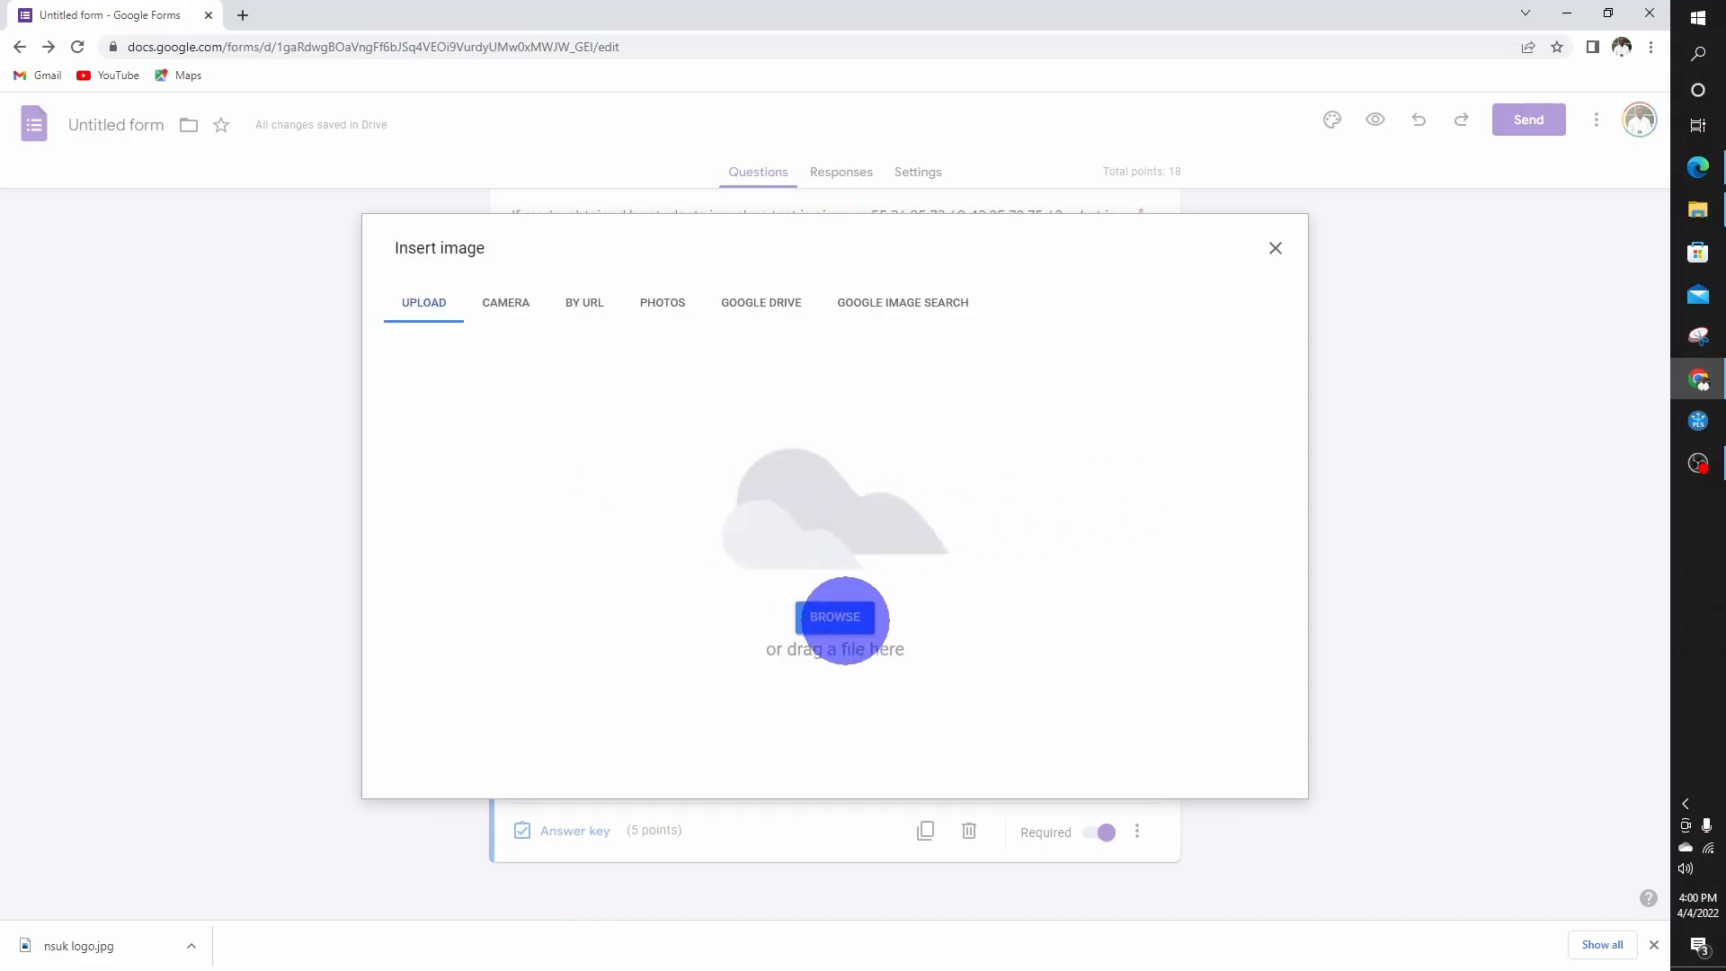
click(835, 616)
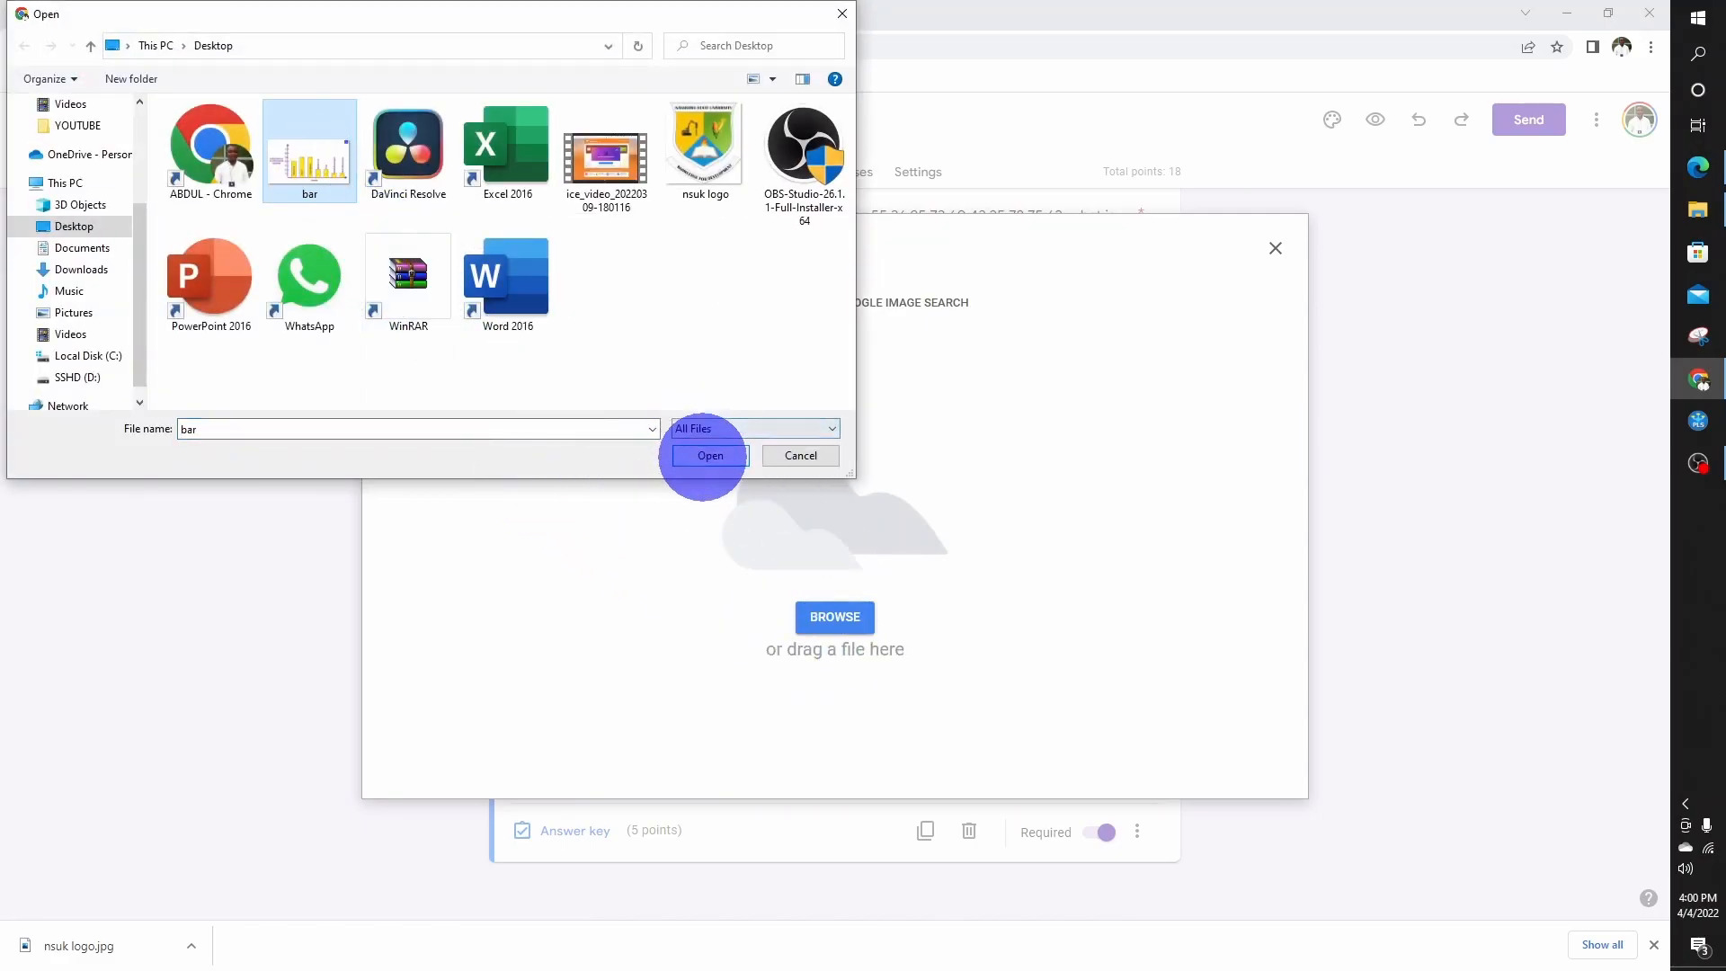
click(705, 455)
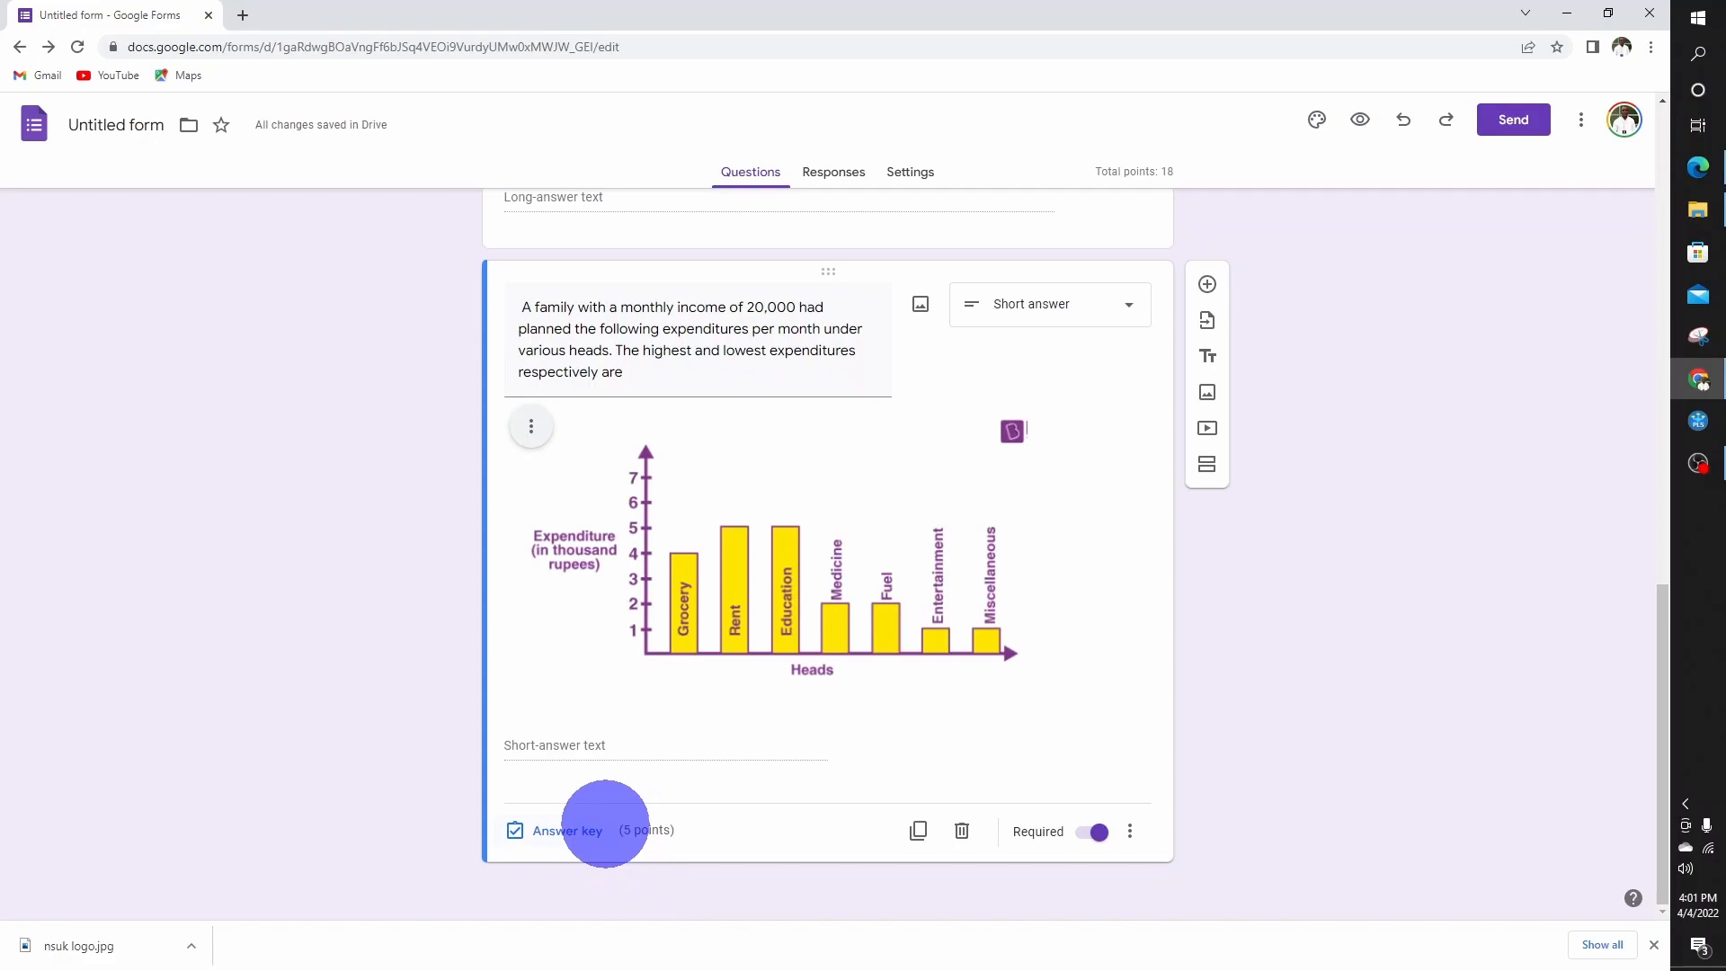
Assign 3 points to the family expenditures question in its answer key
click(605, 823)
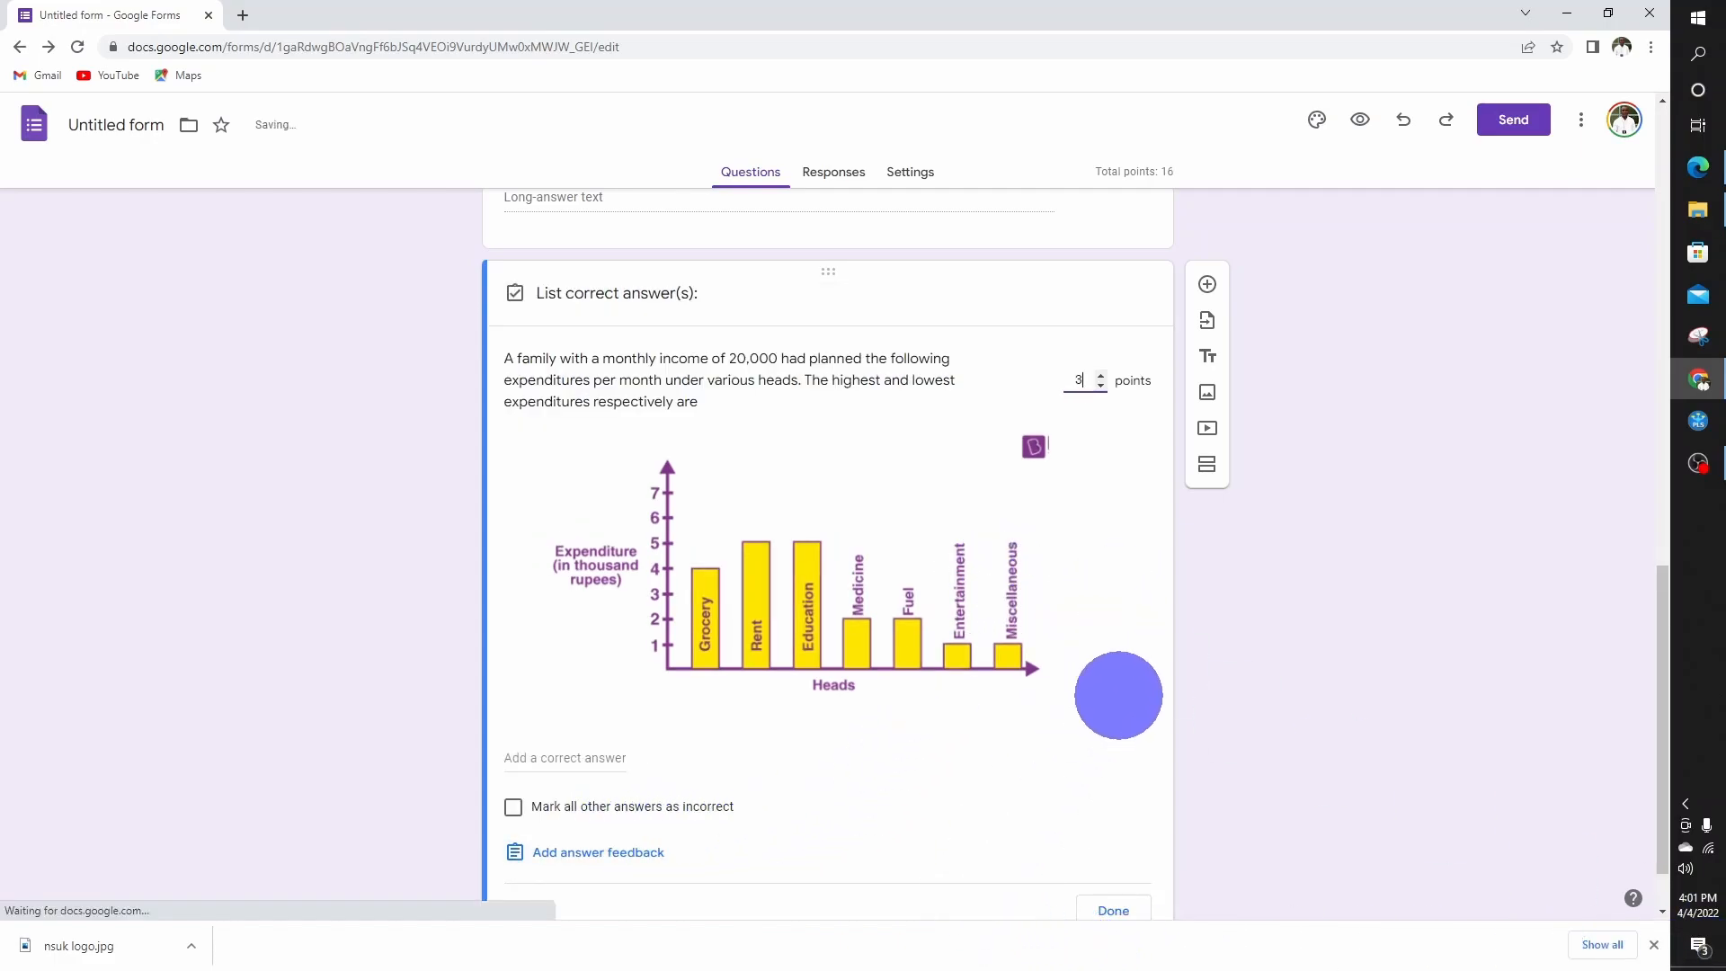
scroll(1122, 697, down, 1)
click(1113, 830)
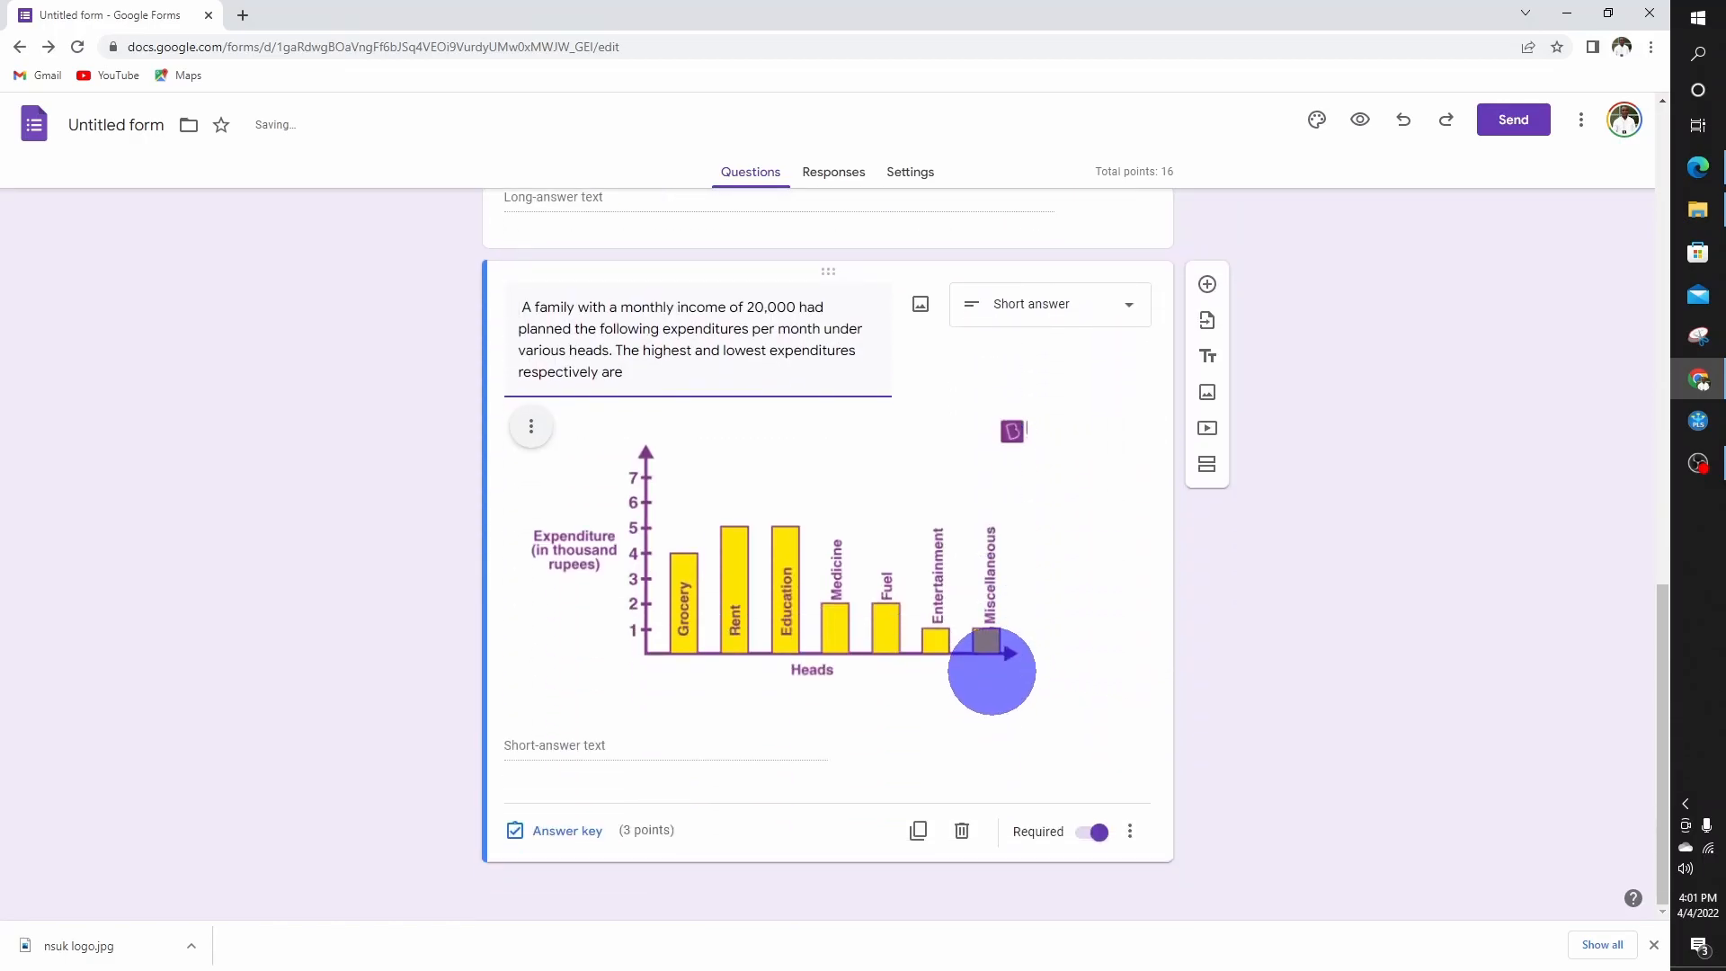
Review the quiz questions from the first one down to the factory salaries question
scroll(994, 667, up, 20)
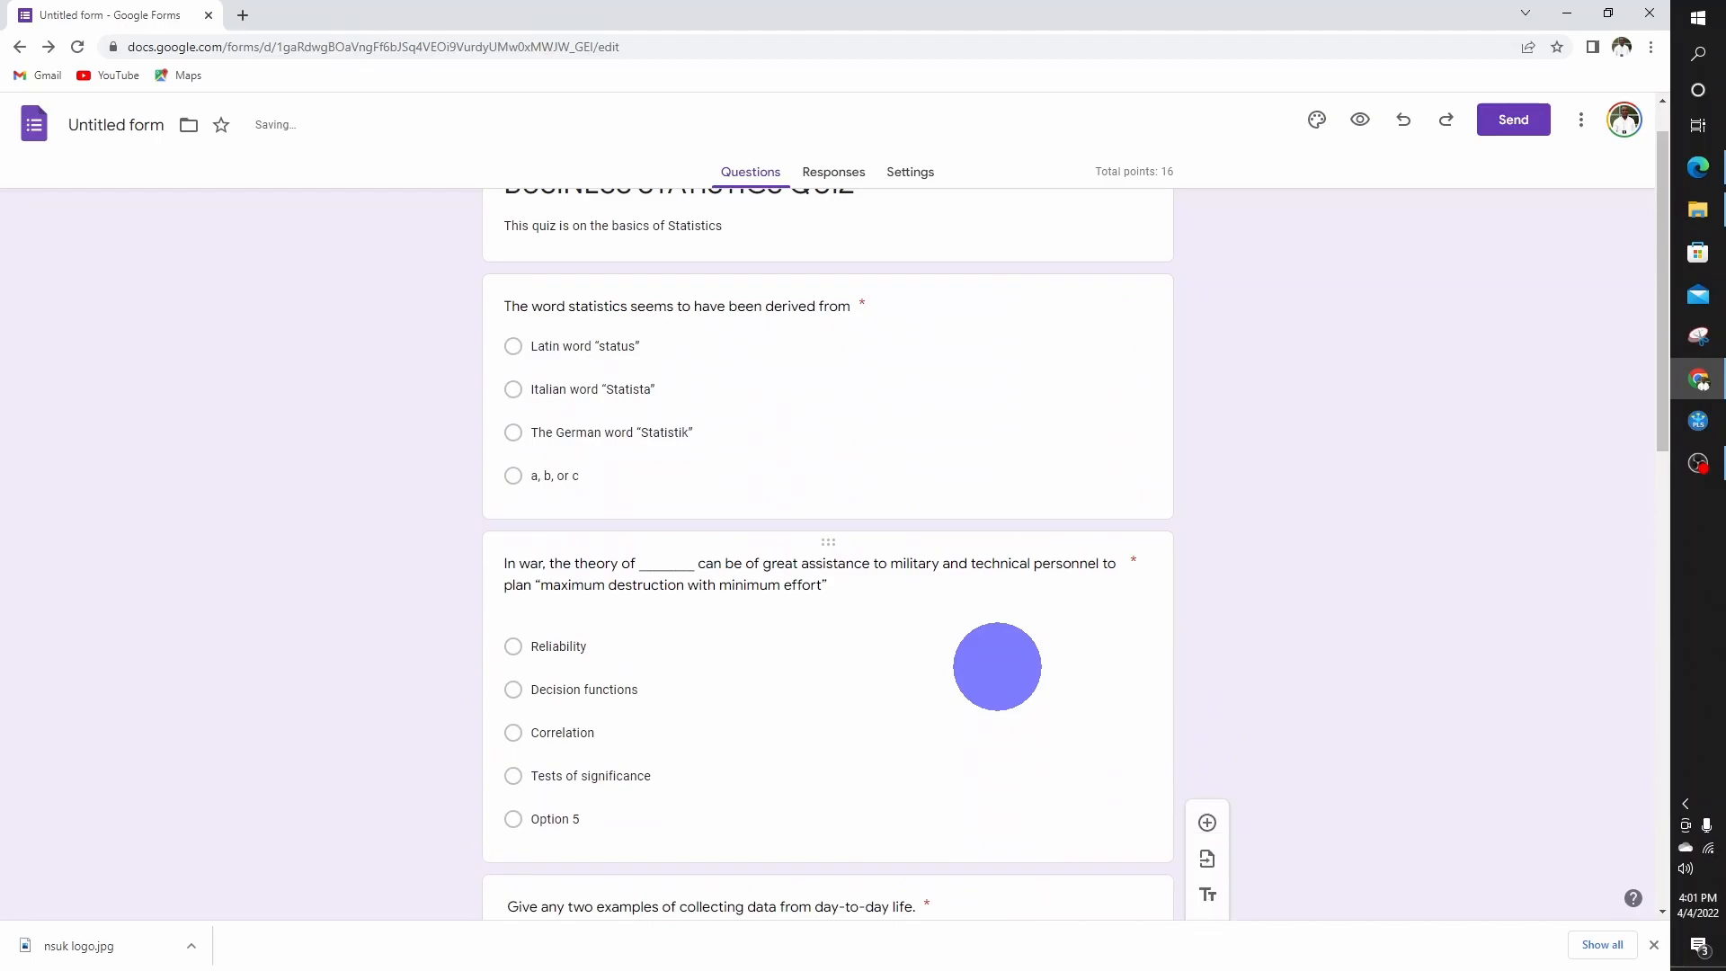
scroll(996, 666, down, 6)
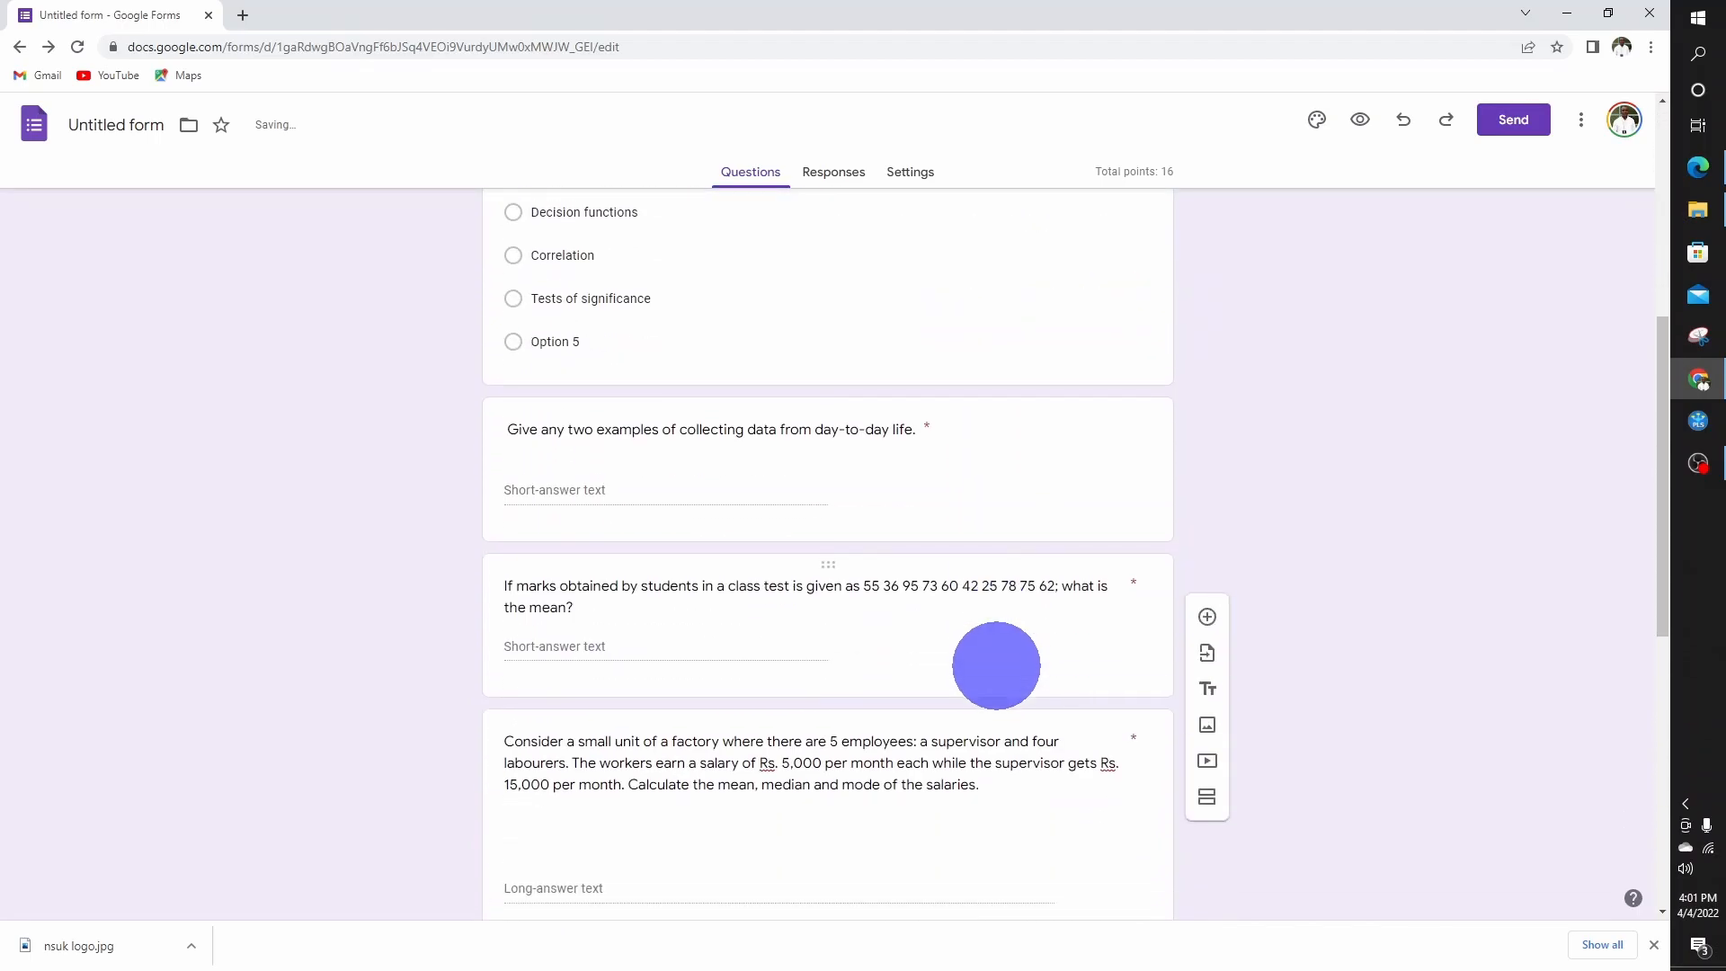
scroll(996, 666, down, 2)
click(827, 532)
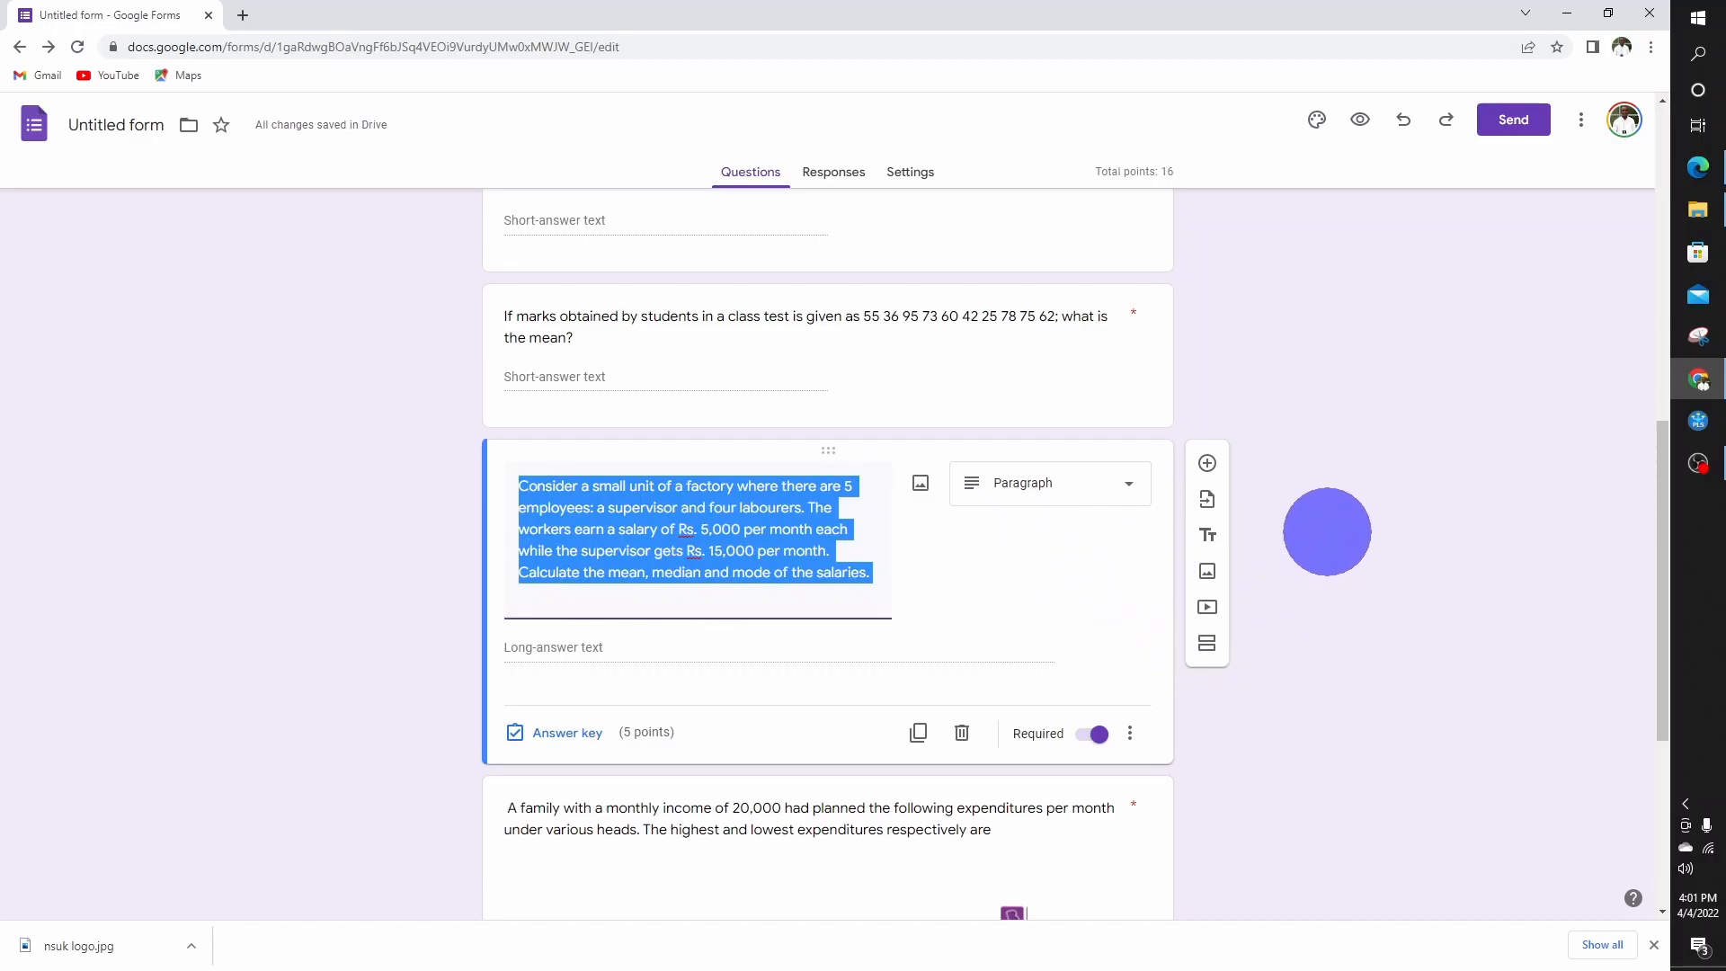
click(1327, 531)
scroll(1009, 563, up, 8)
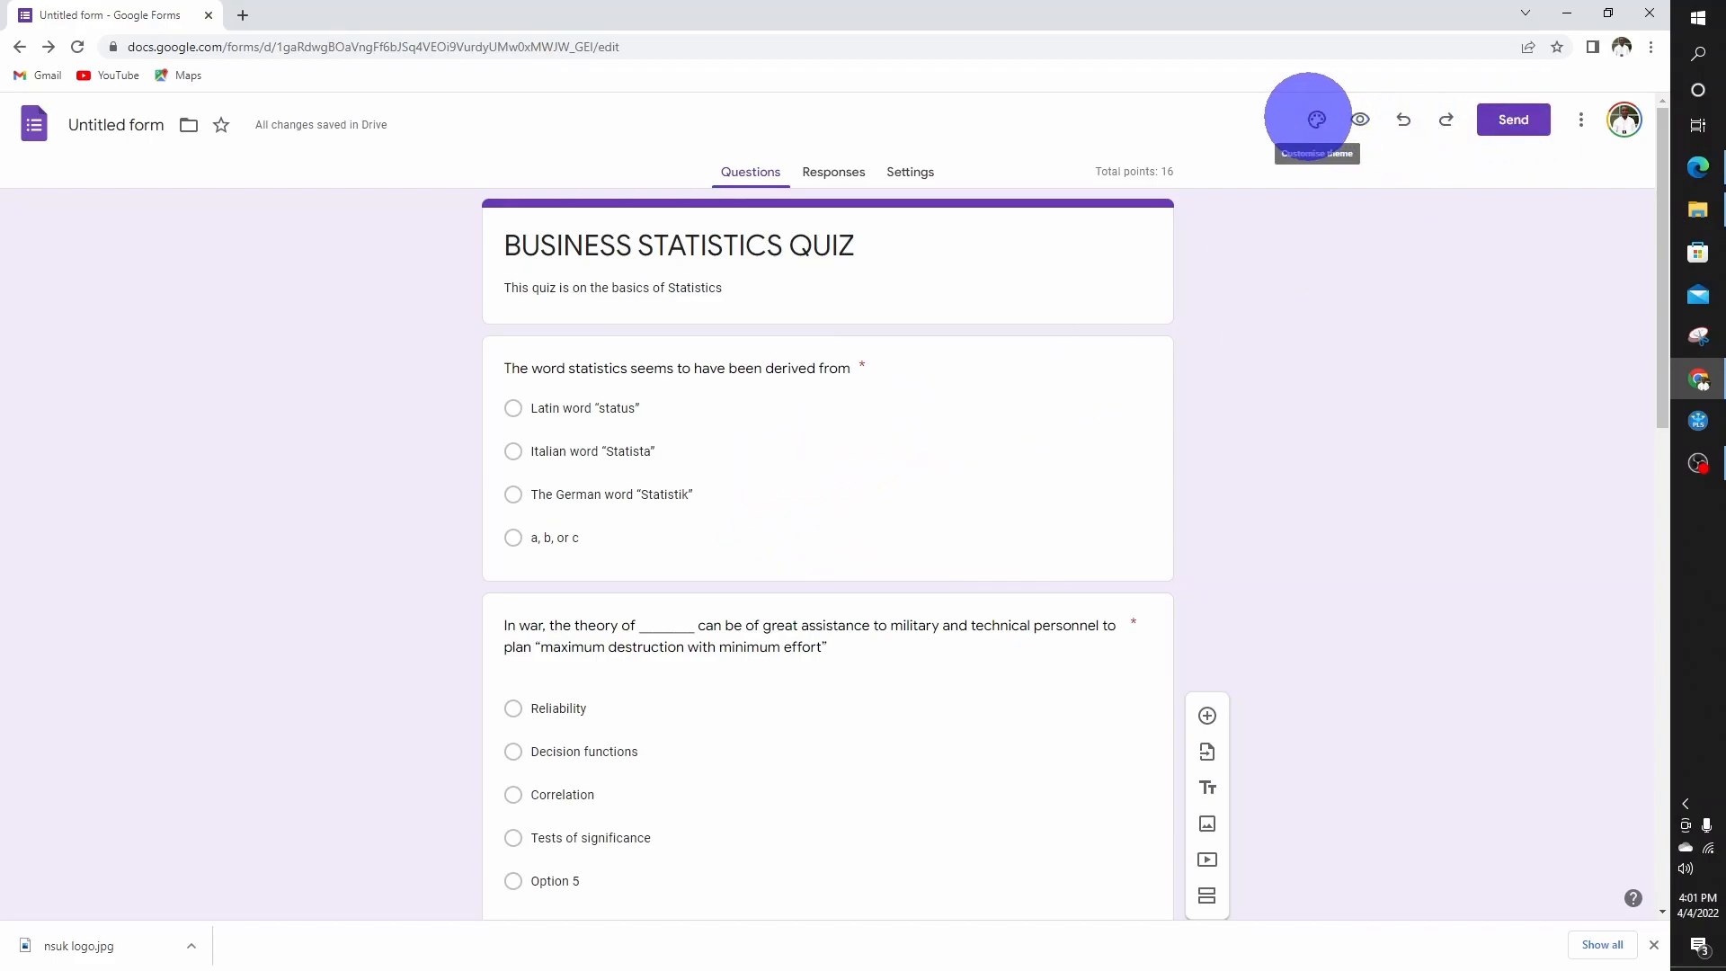
Customize the form's theme by uploading "nsuk logo" from the Desktop as the header image
click(1316, 119)
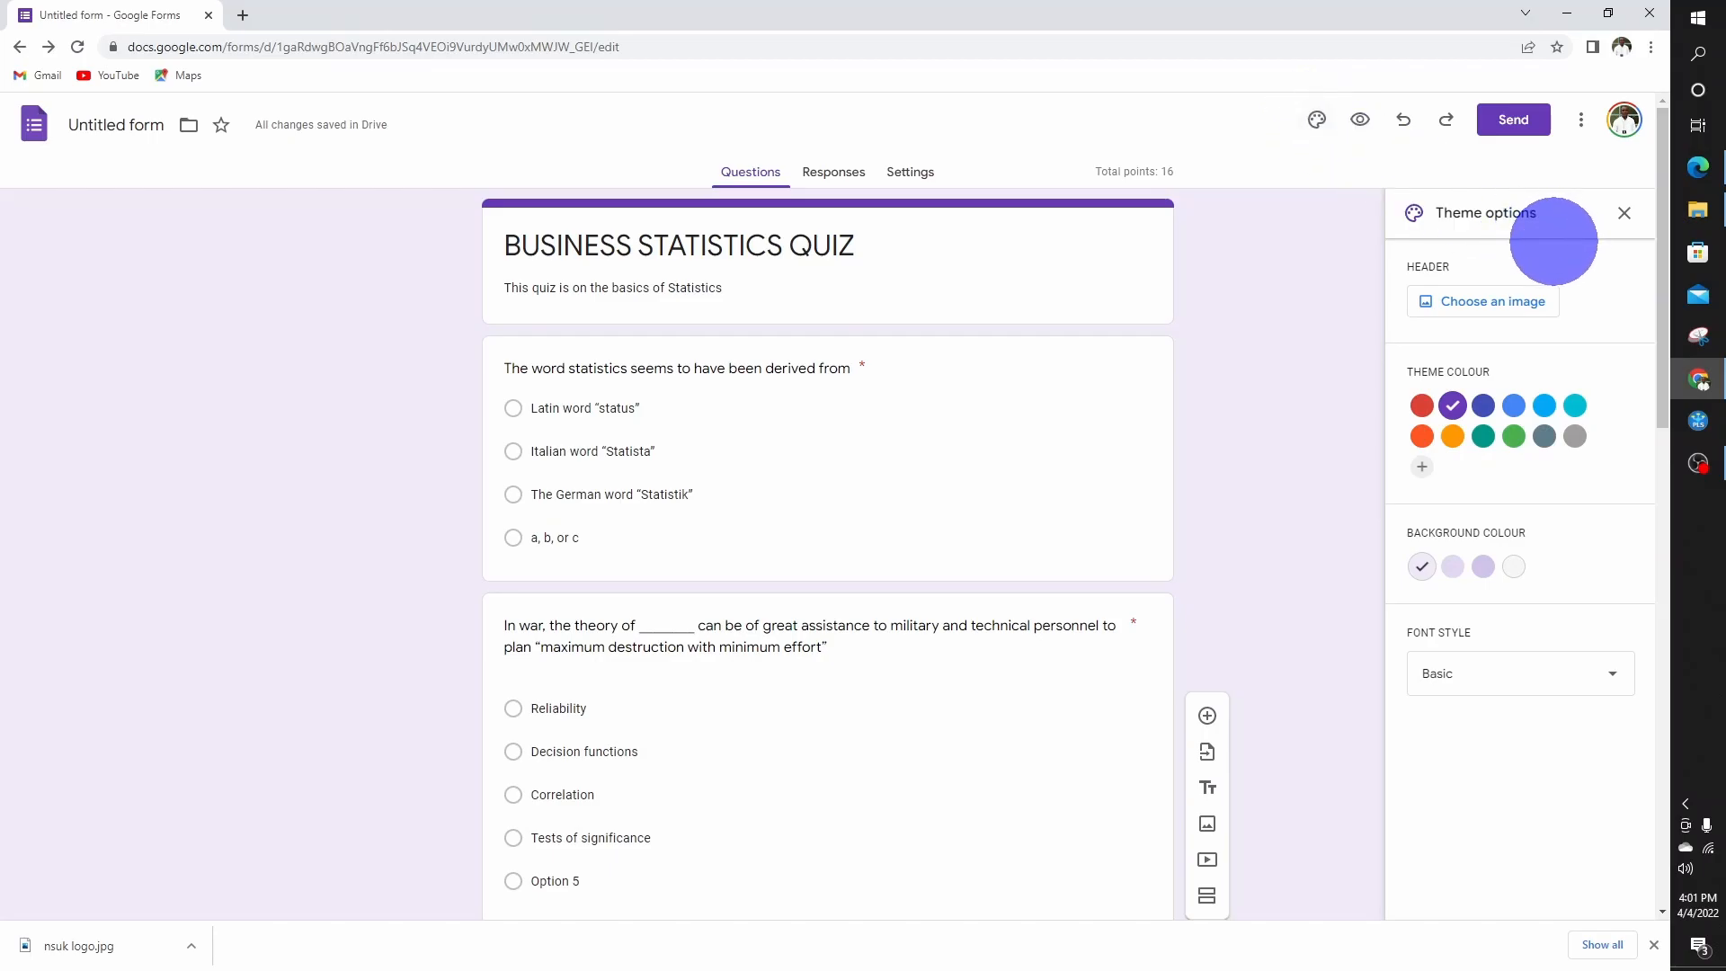
click(1487, 296)
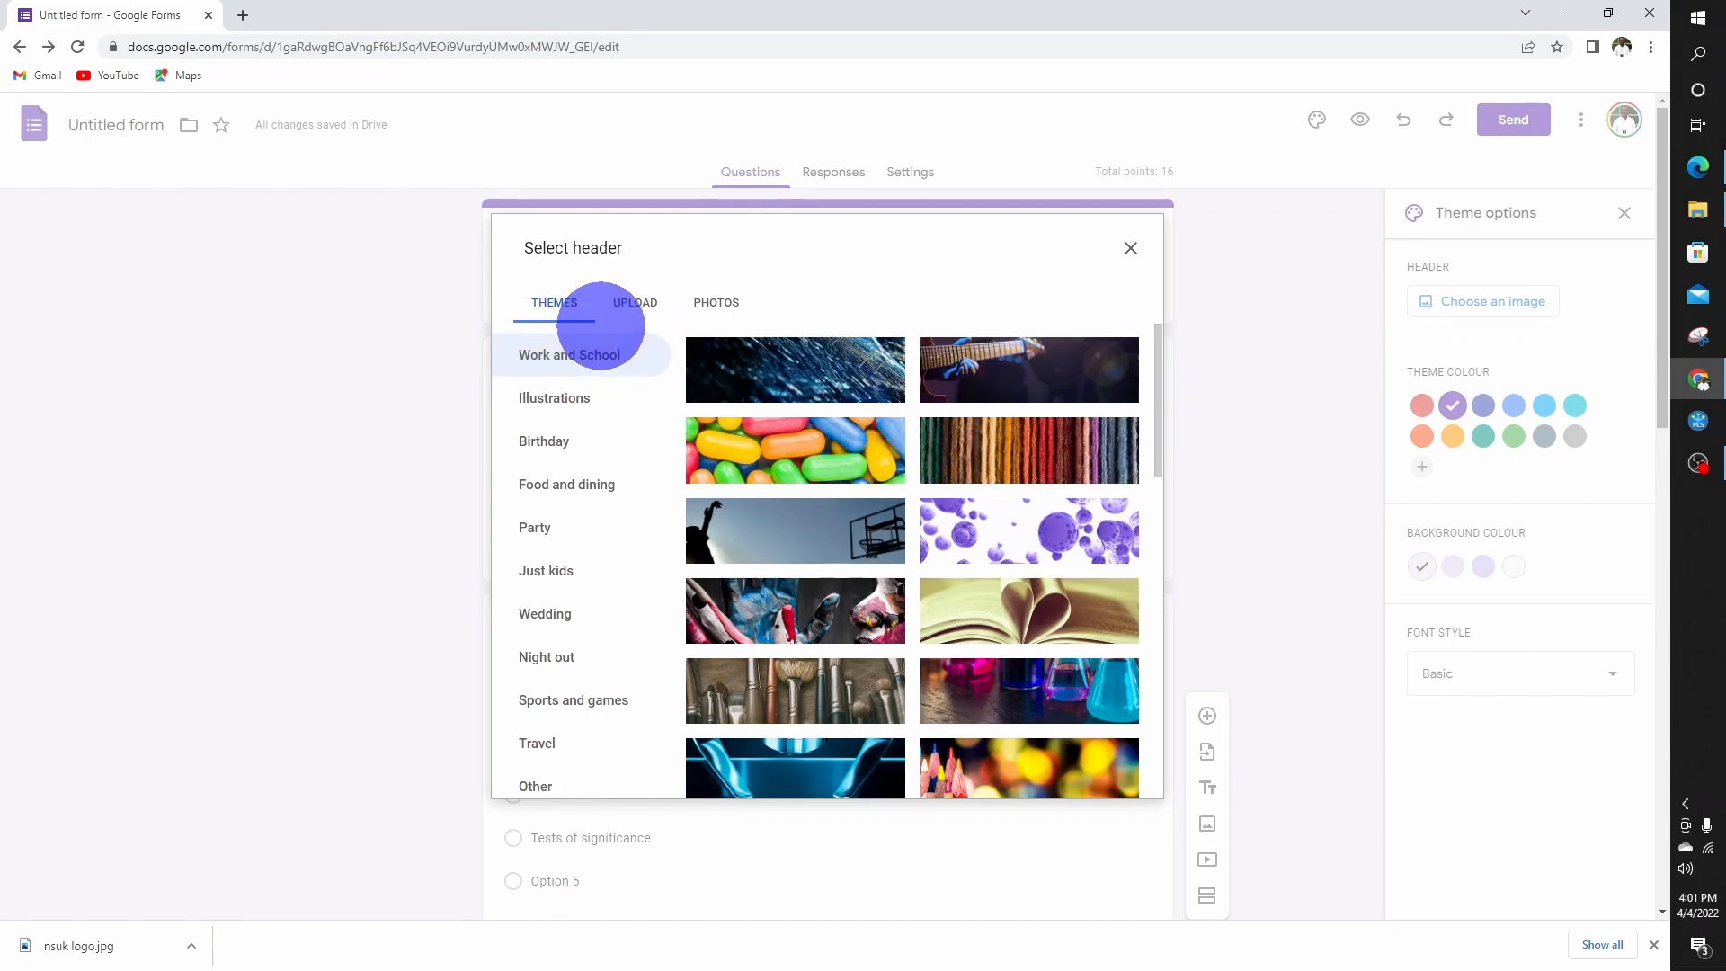
click(626, 300)
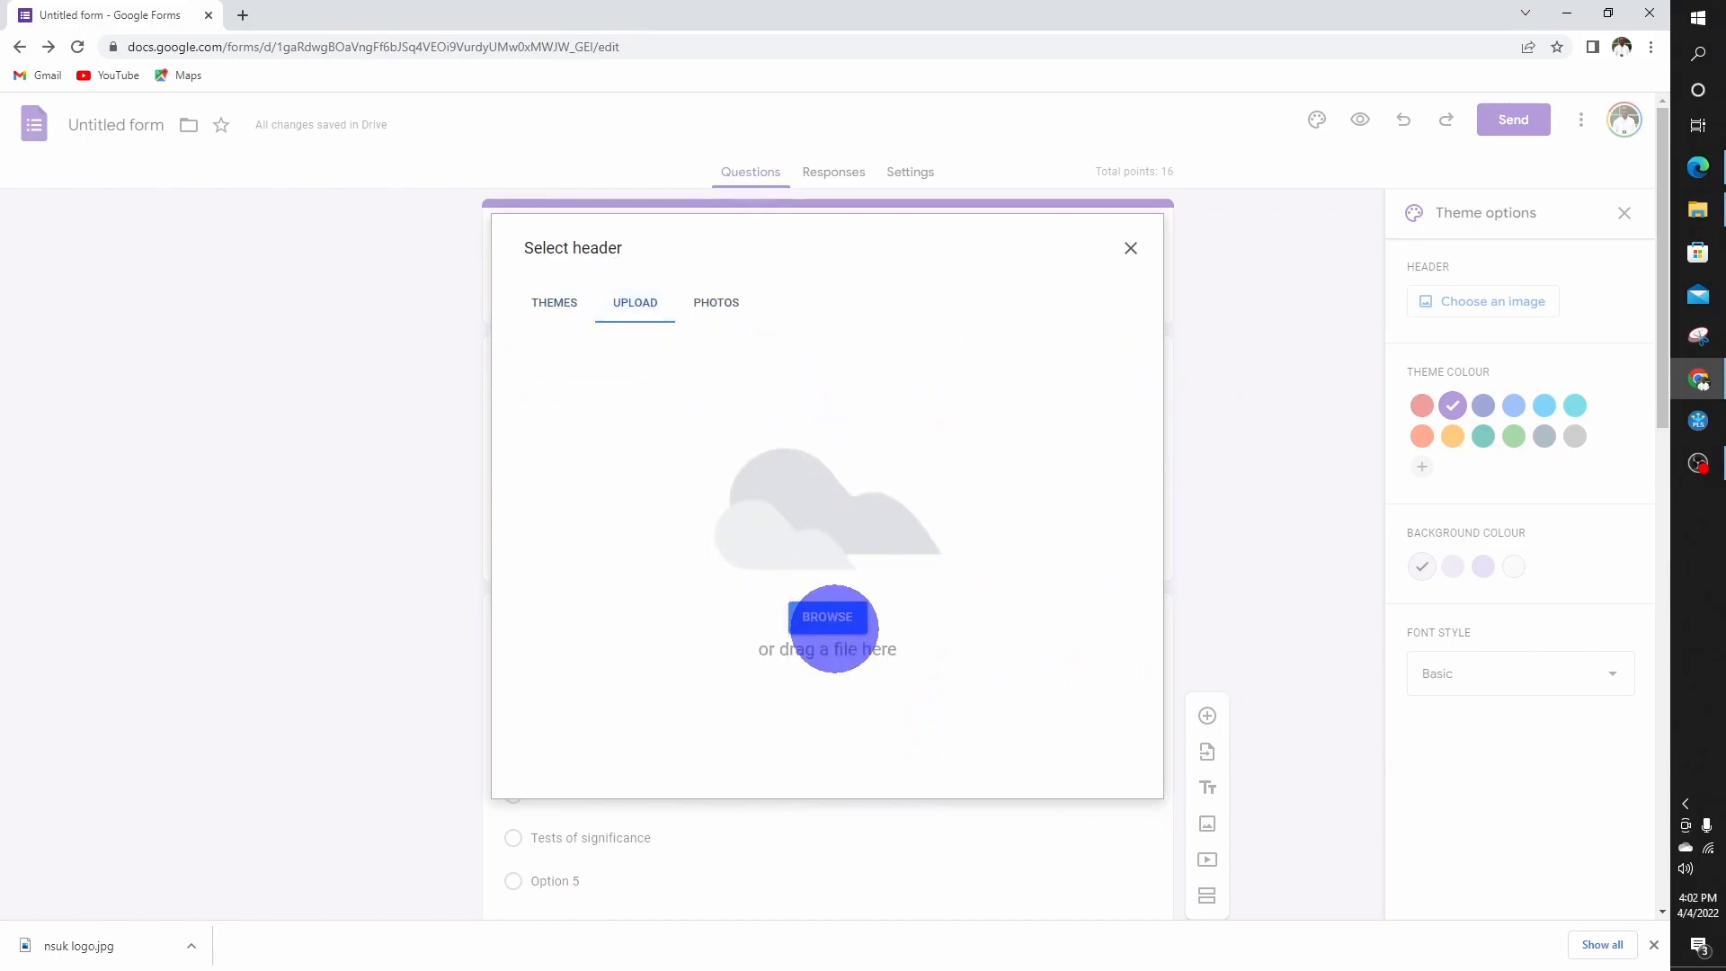
click(828, 617)
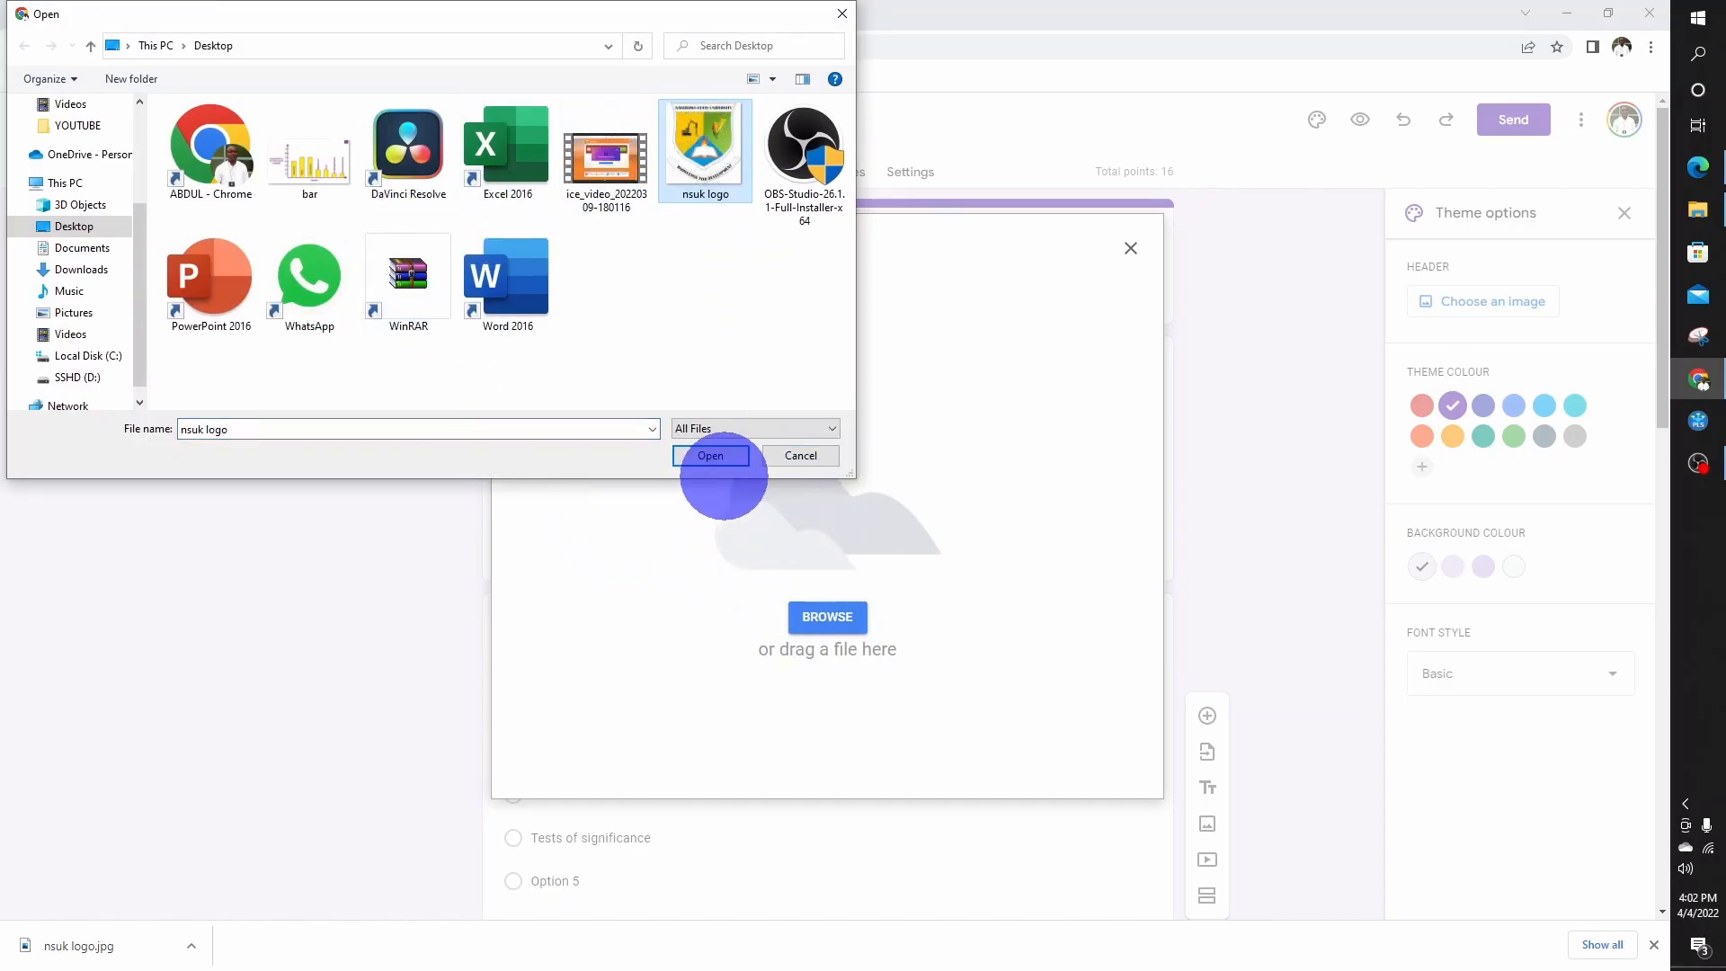
click(710, 454)
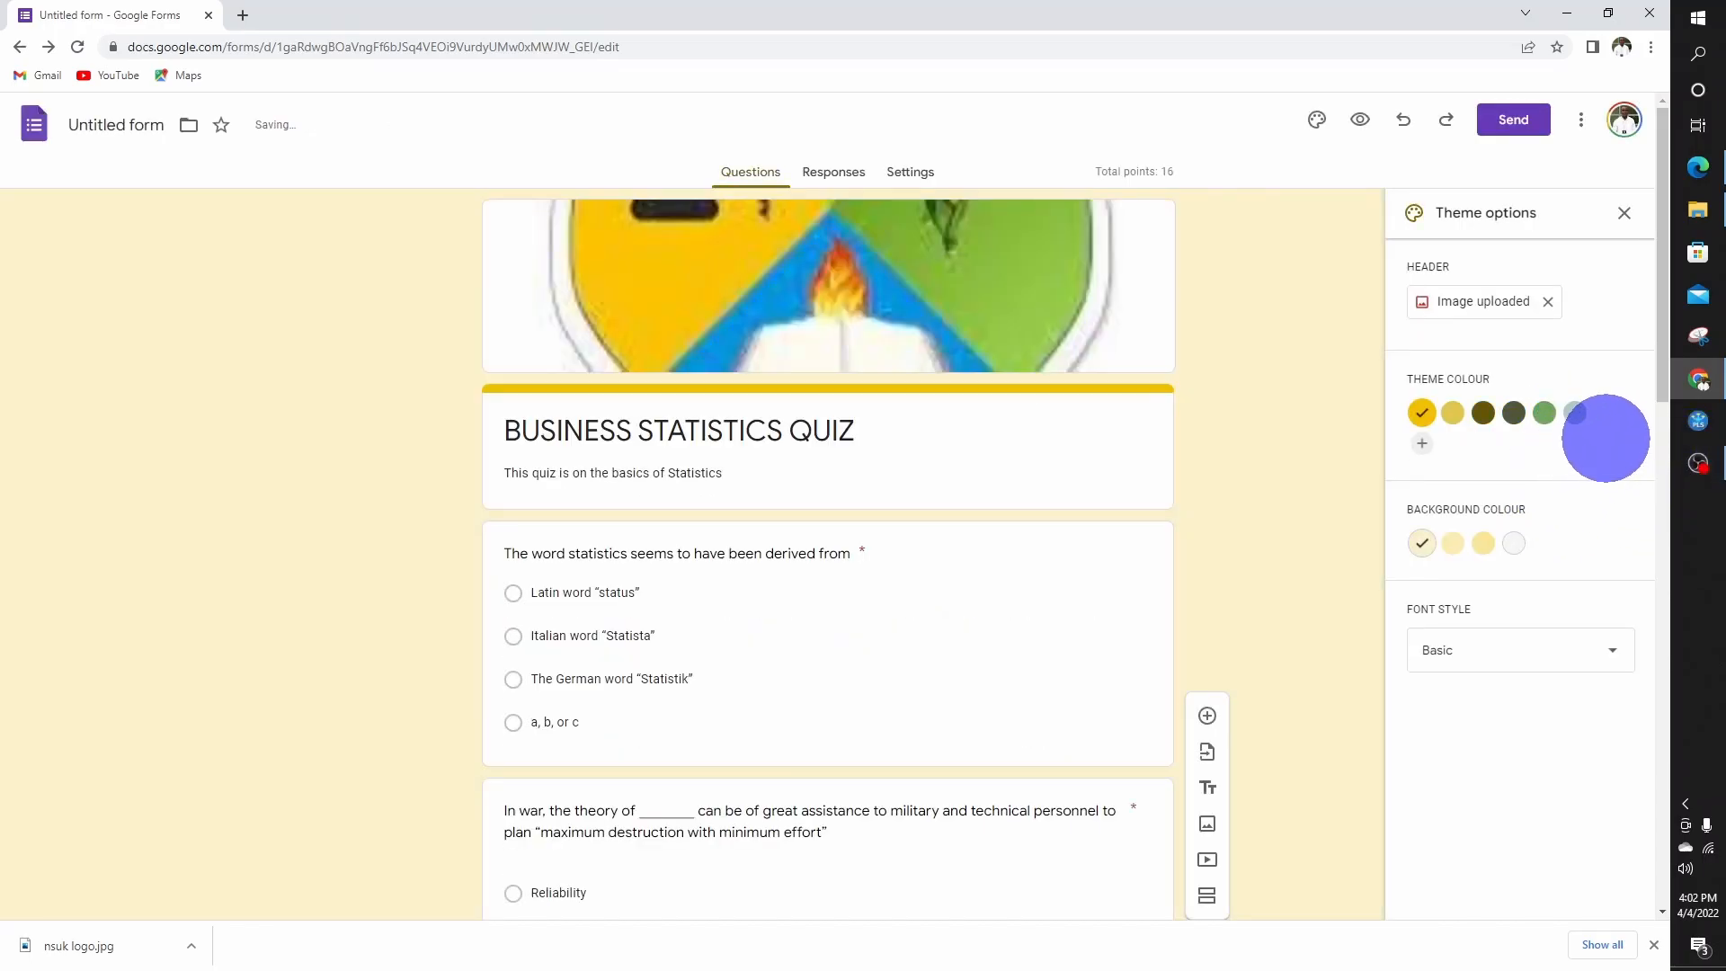
Set the theme colour to pale grey-green and the background to the neutral light grey, and check them across the questions
click(1574, 413)
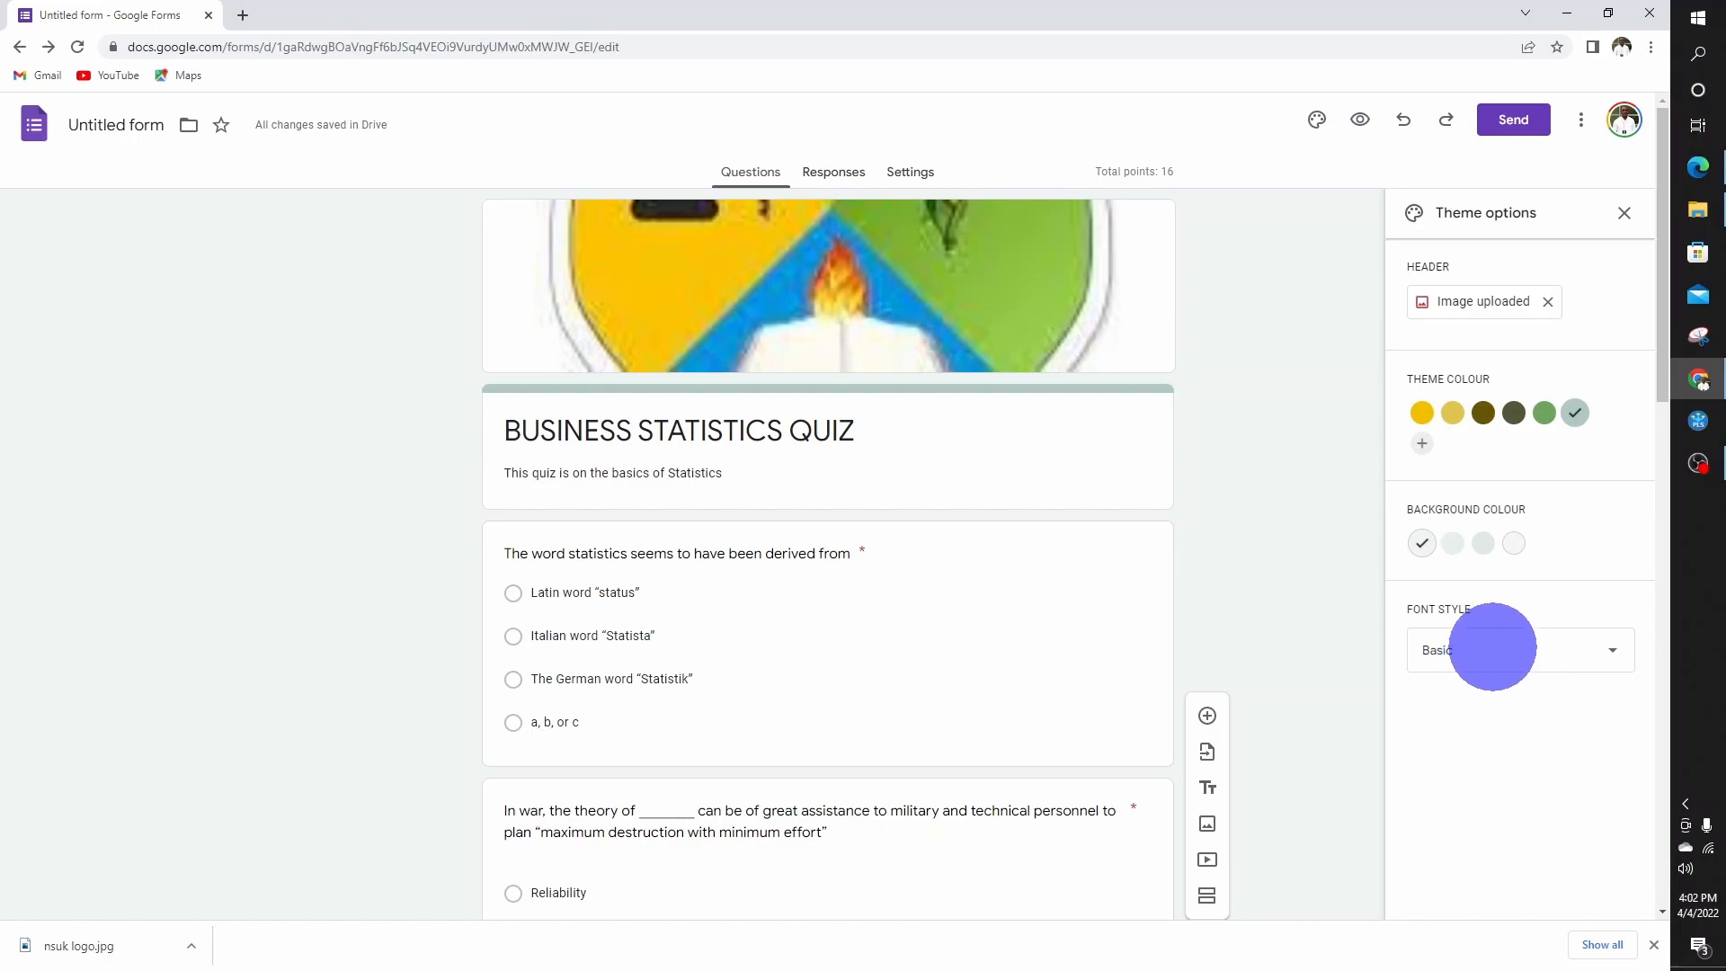
scroll(1528, 692, down, 1)
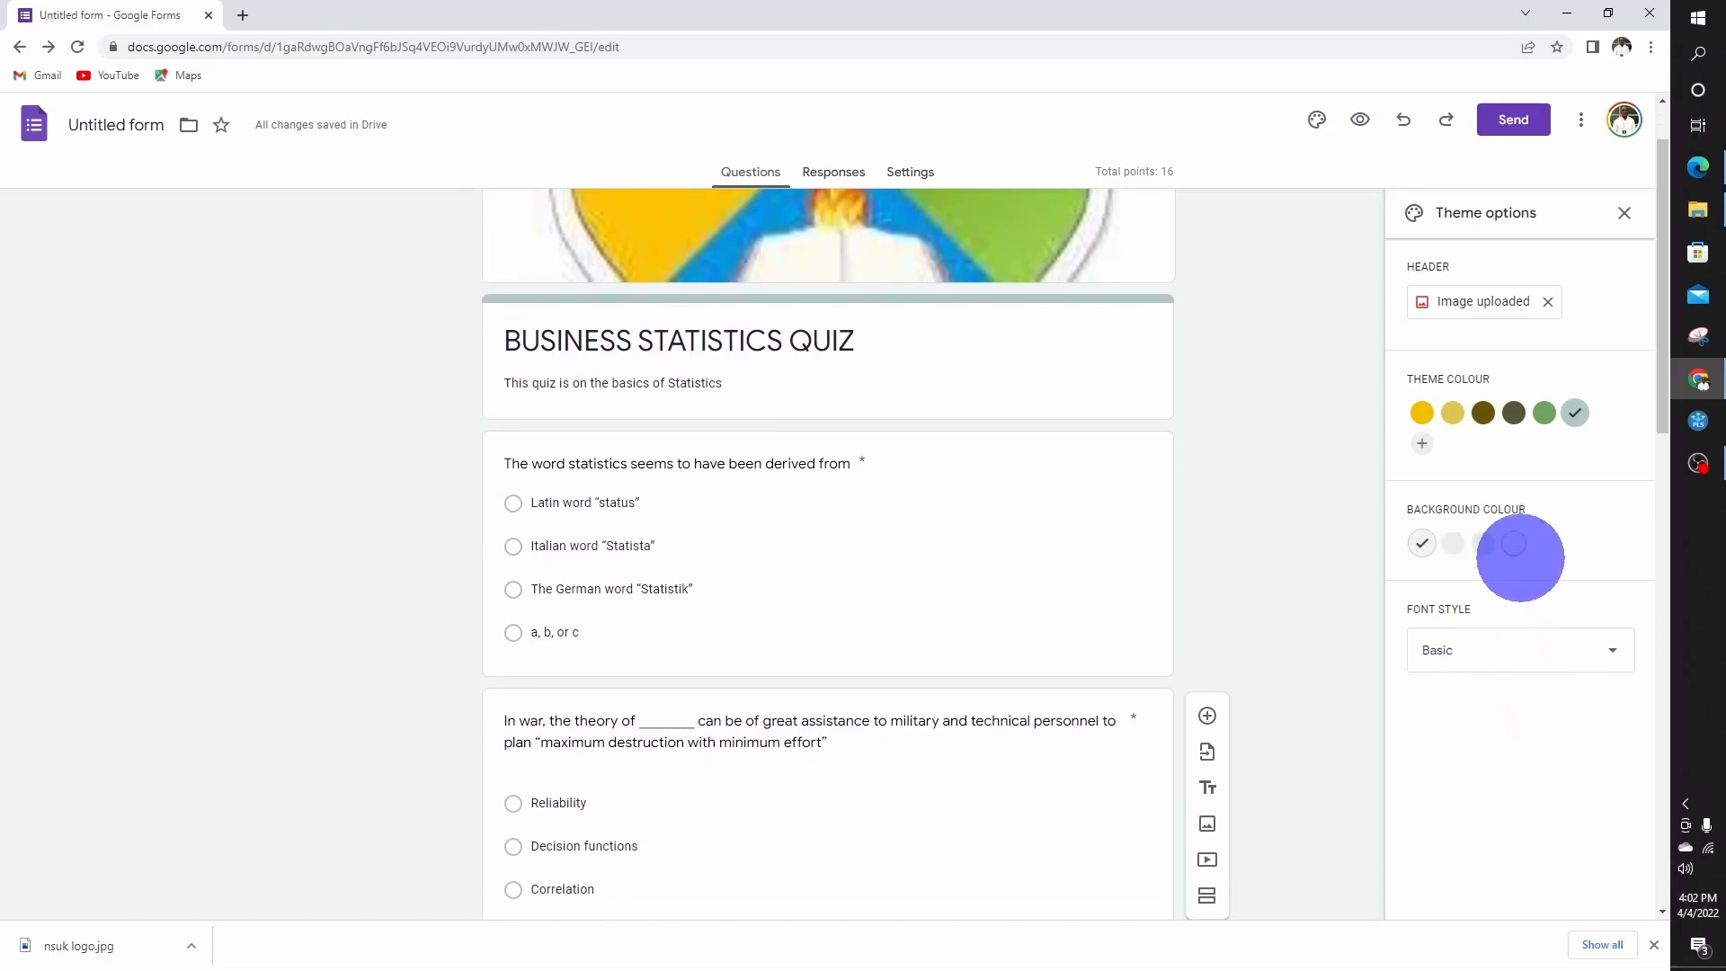
click(1513, 543)
scroll(1579, 801, down, 5)
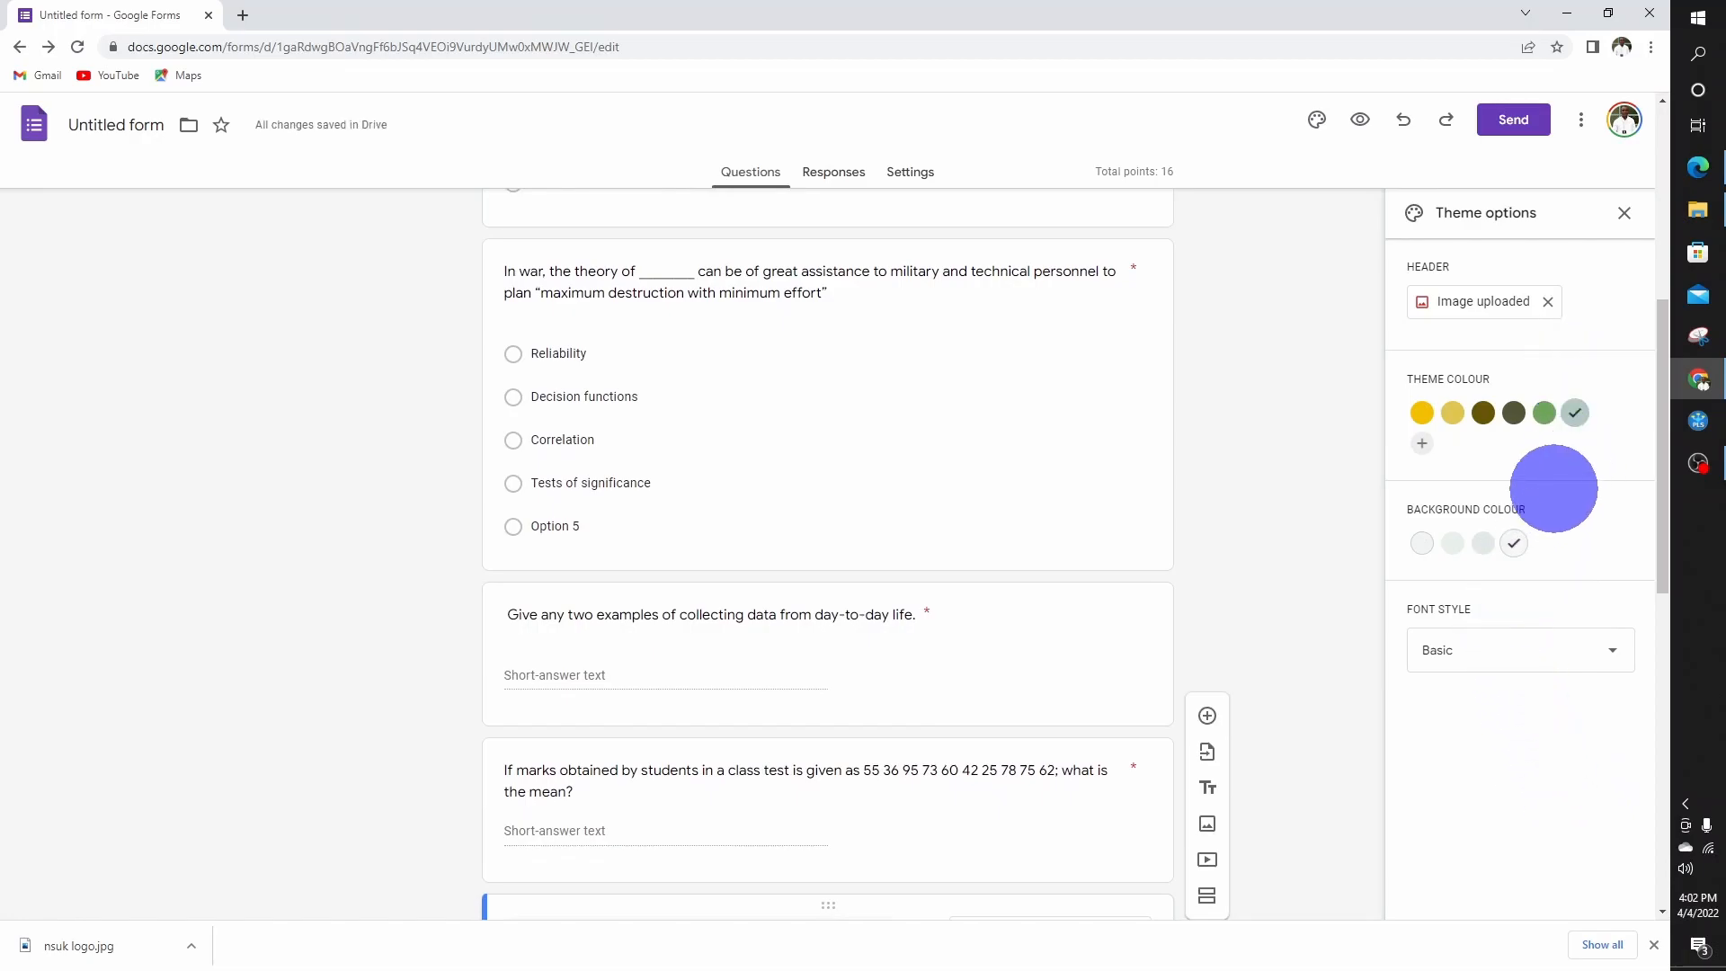
scroll(1556, 481, up, 5)
scroll(1594, 470, down, 15)
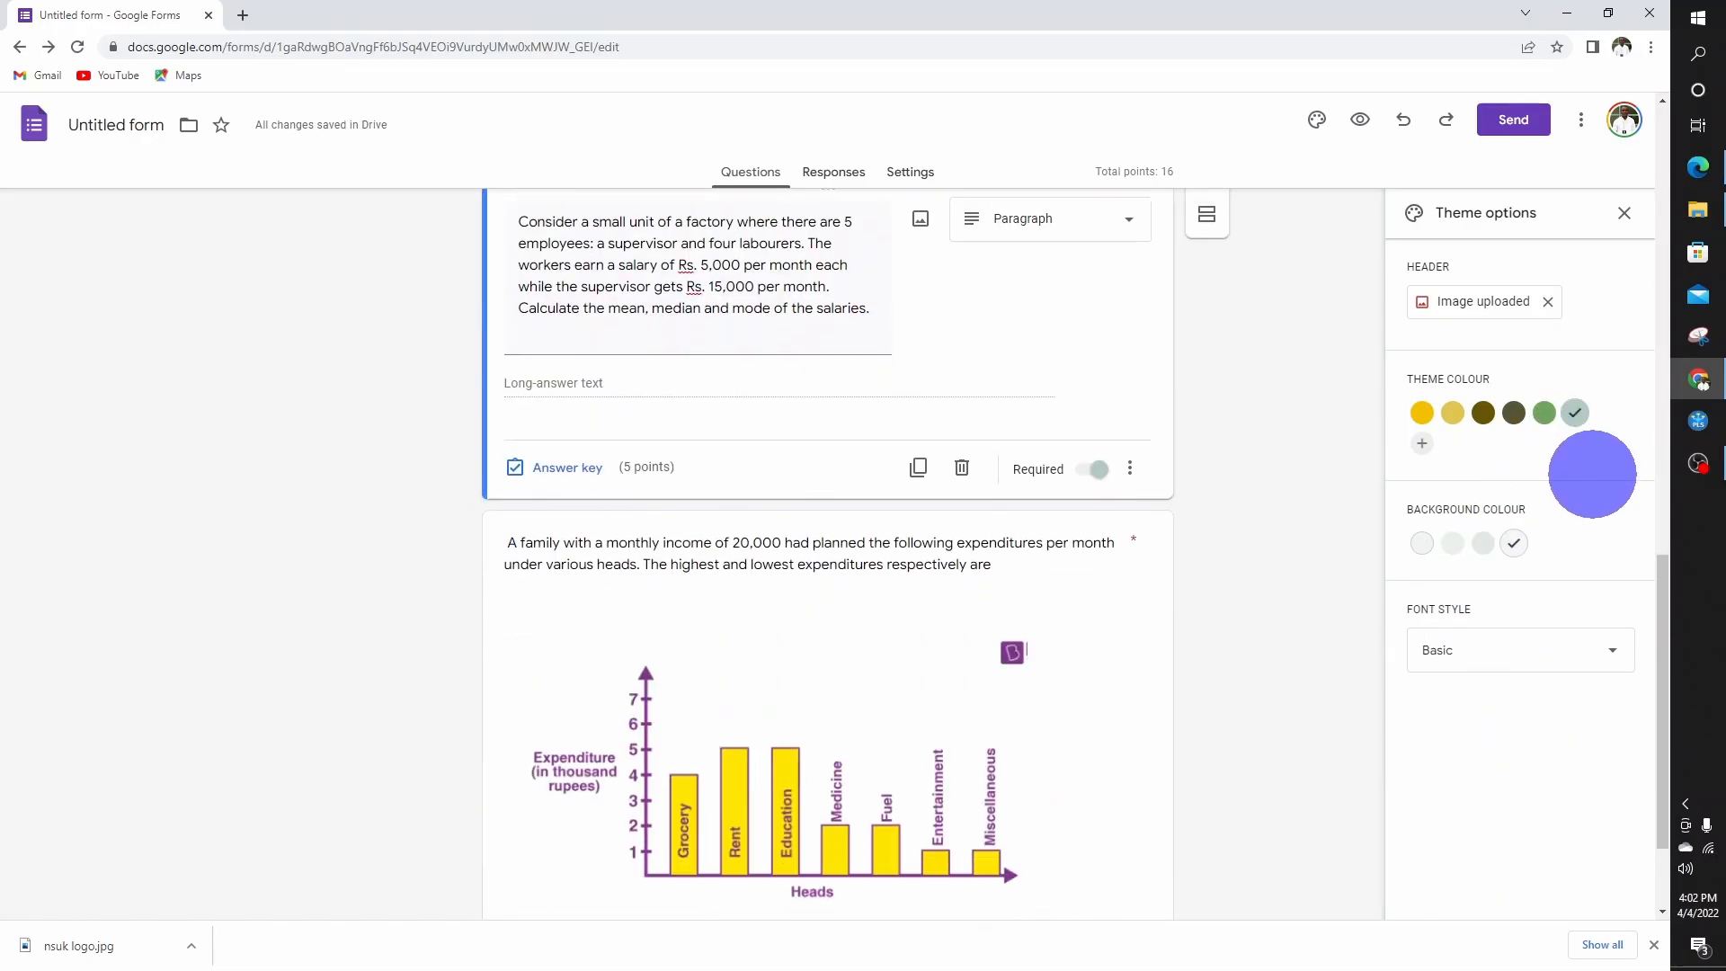
Preview the quiz as respondents see it, check it from the header image through the family expenditures question, and close the preview
scroll(1594, 471, up, 15)
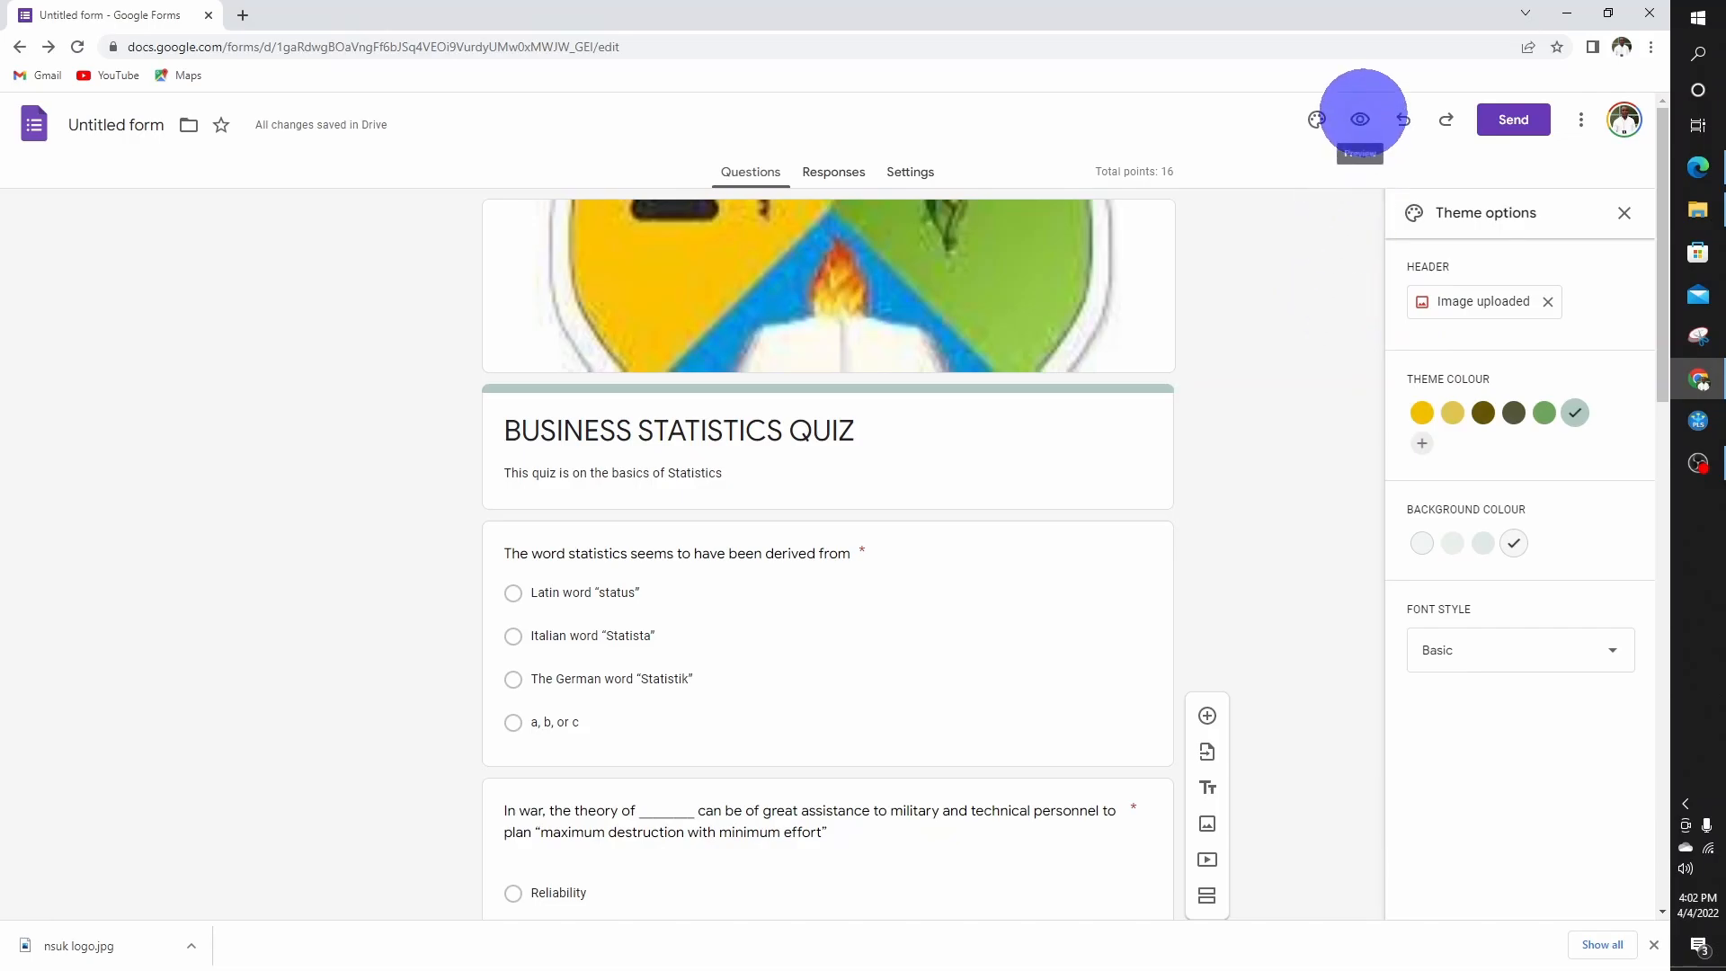
click(1360, 119)
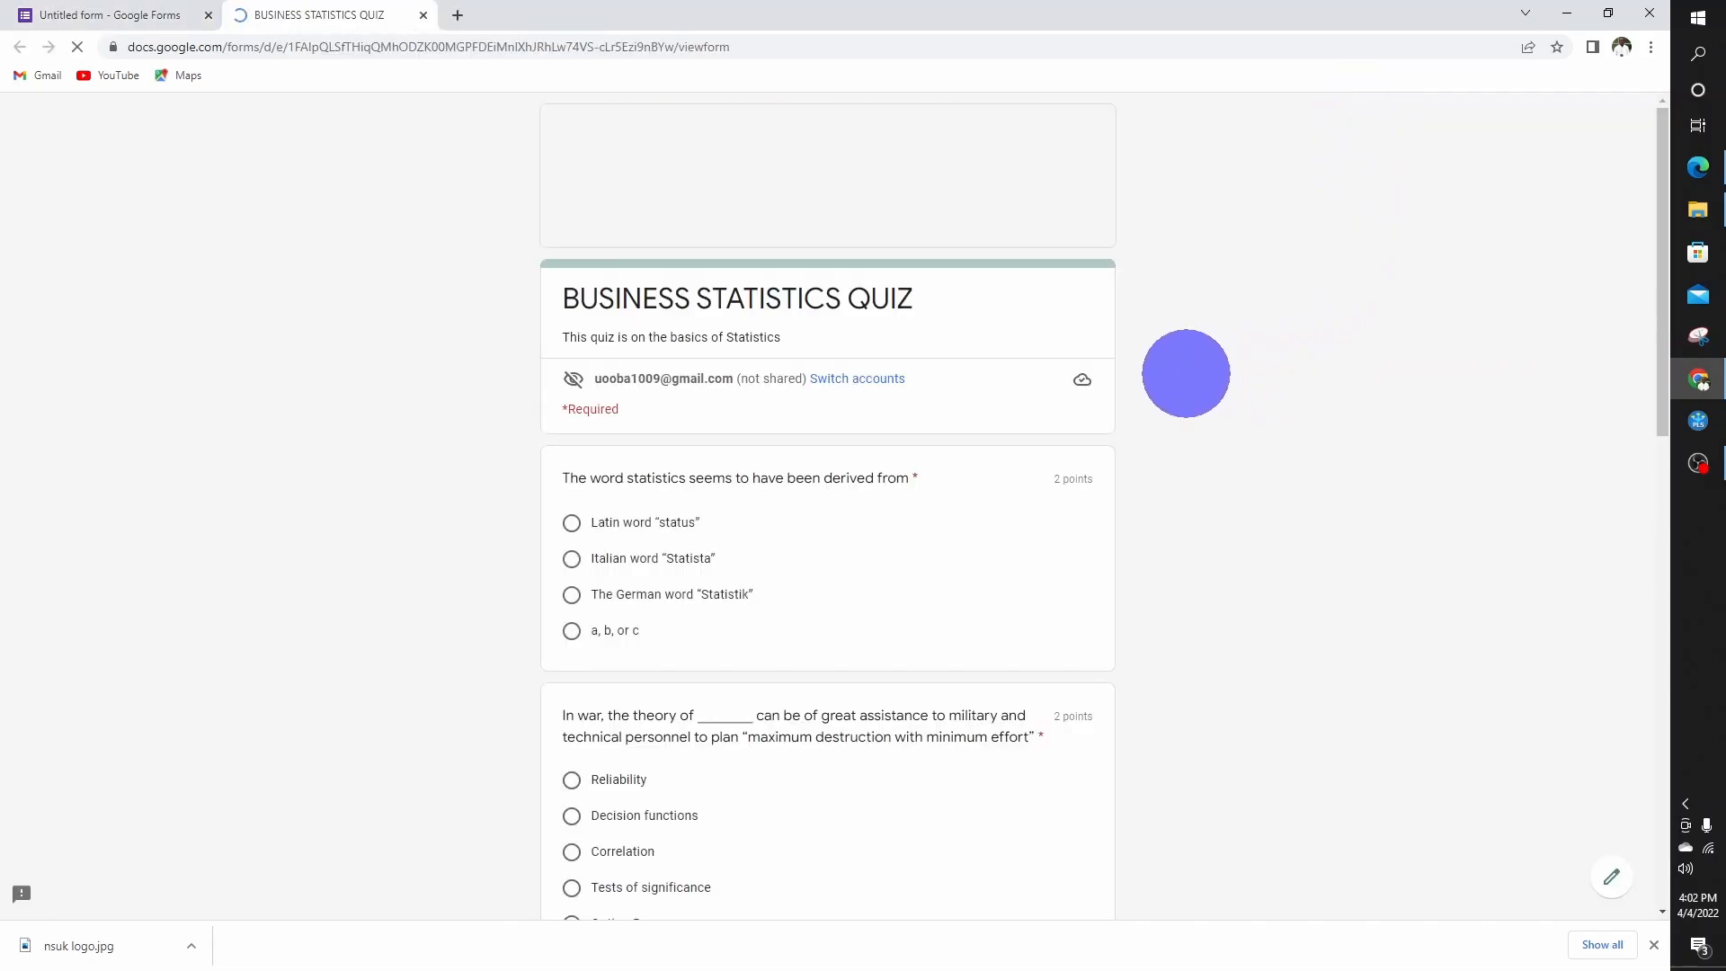
scroll(1258, 365, down, 13)
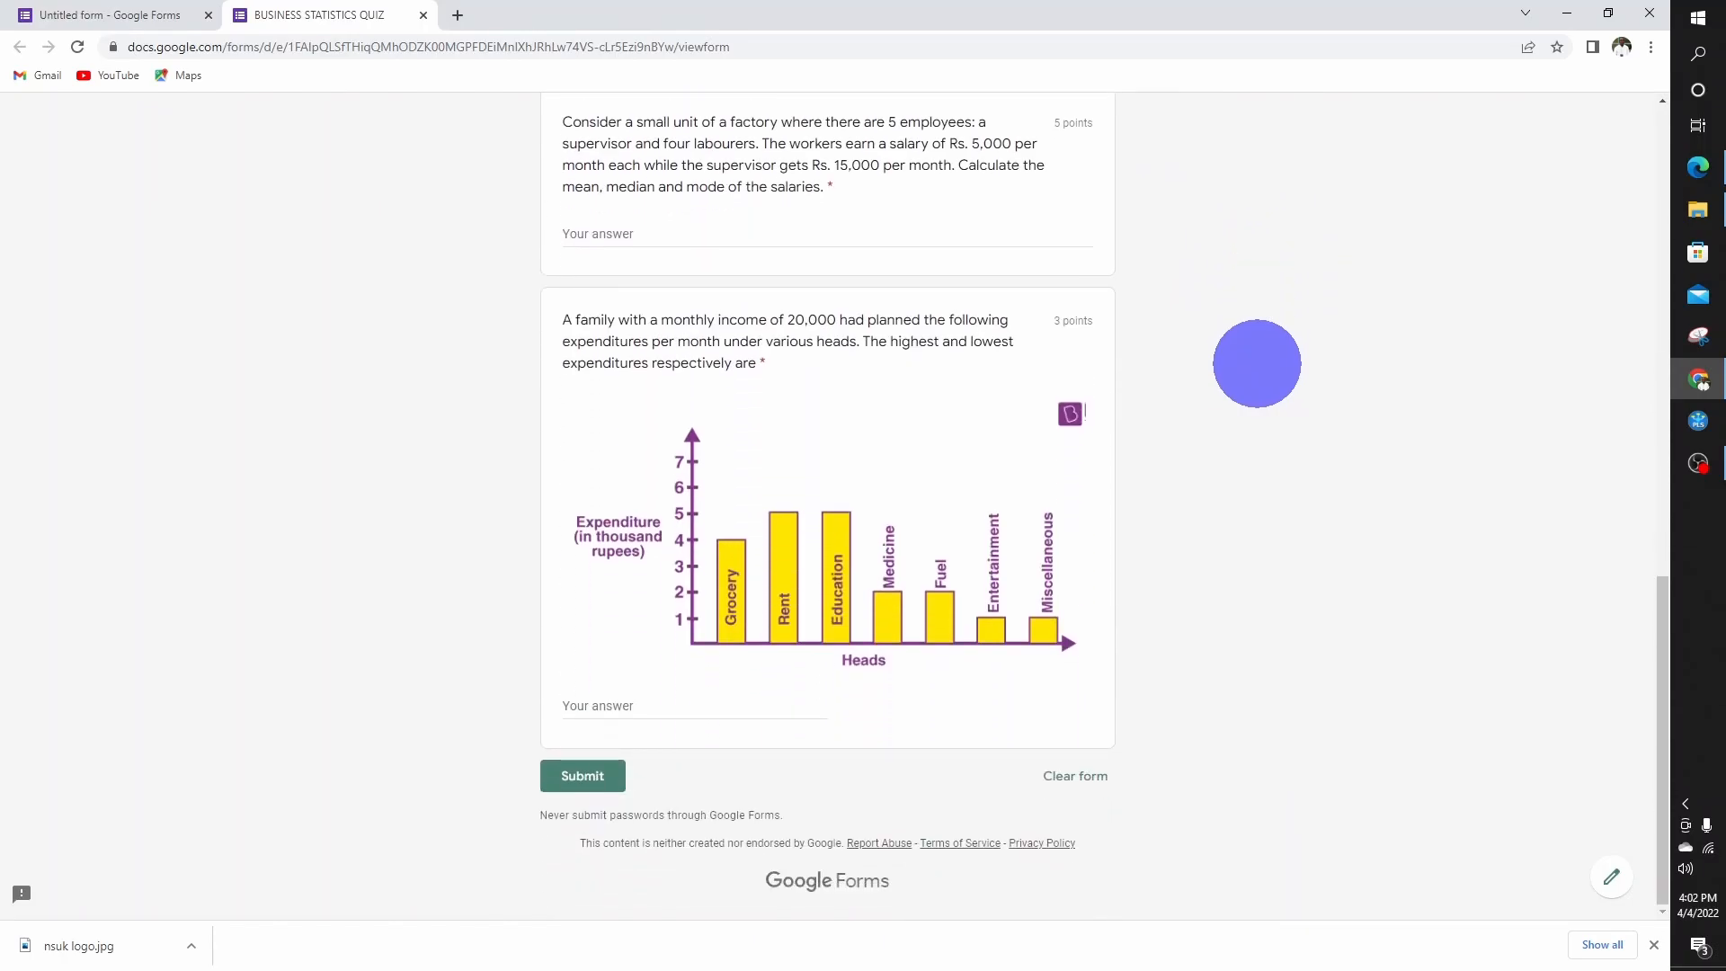
scroll(1257, 363, up, 13)
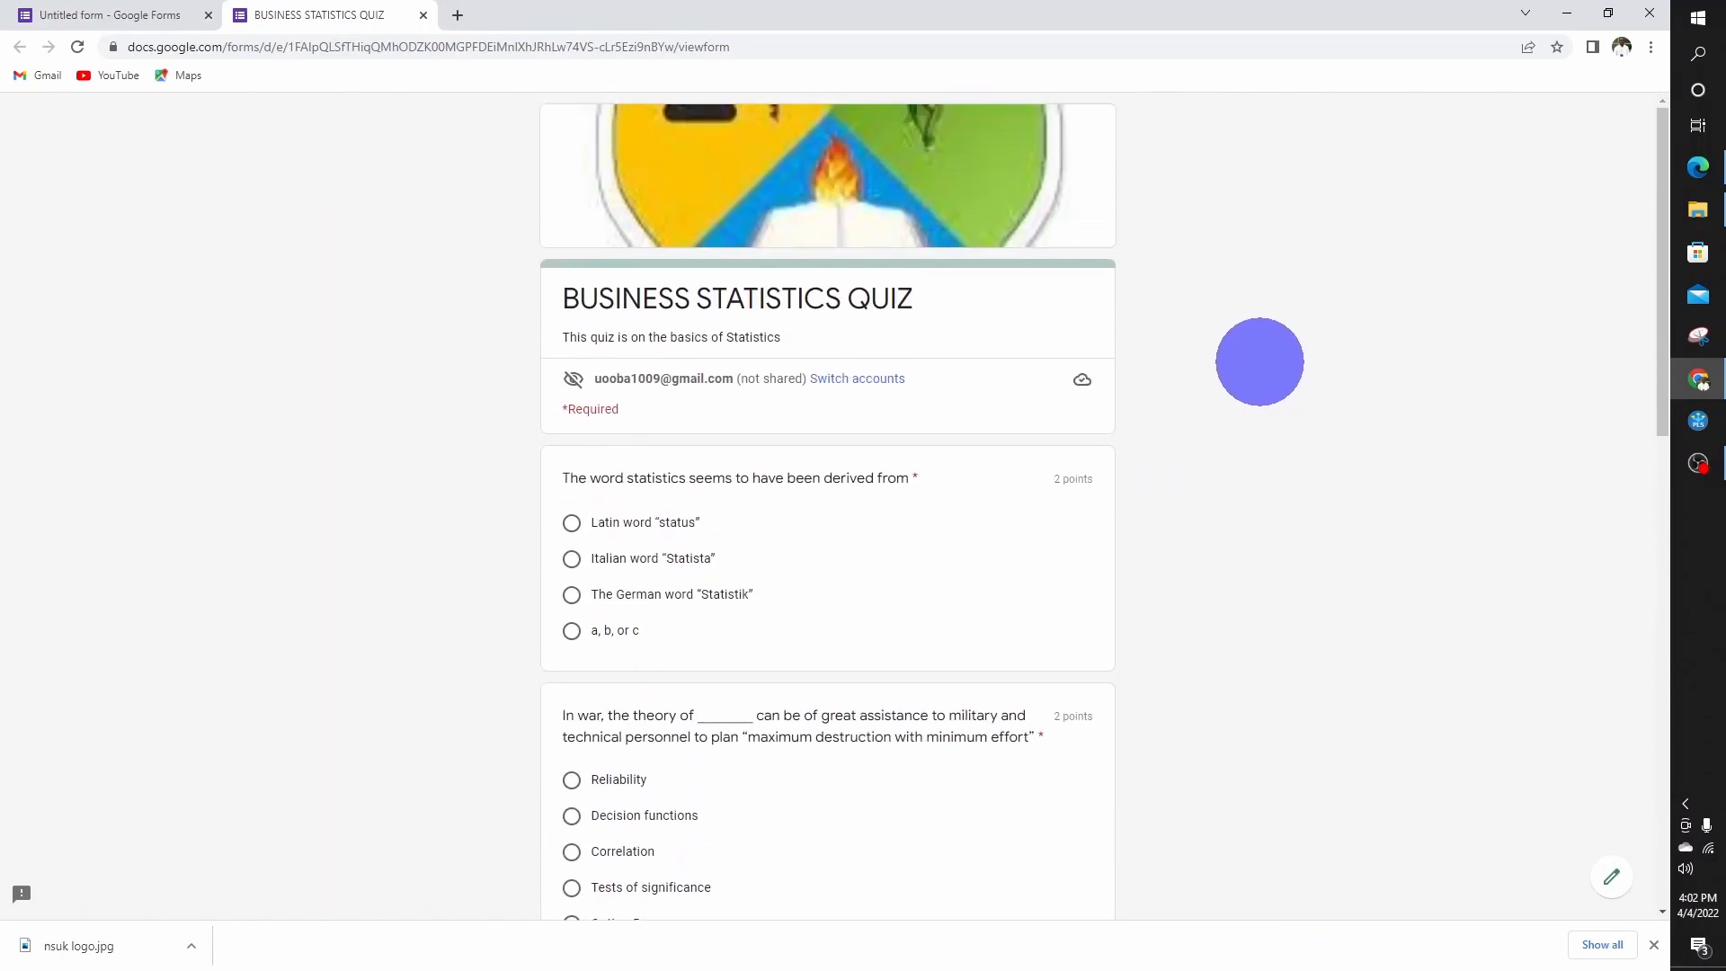
scroll(1178, 404, down, 13)
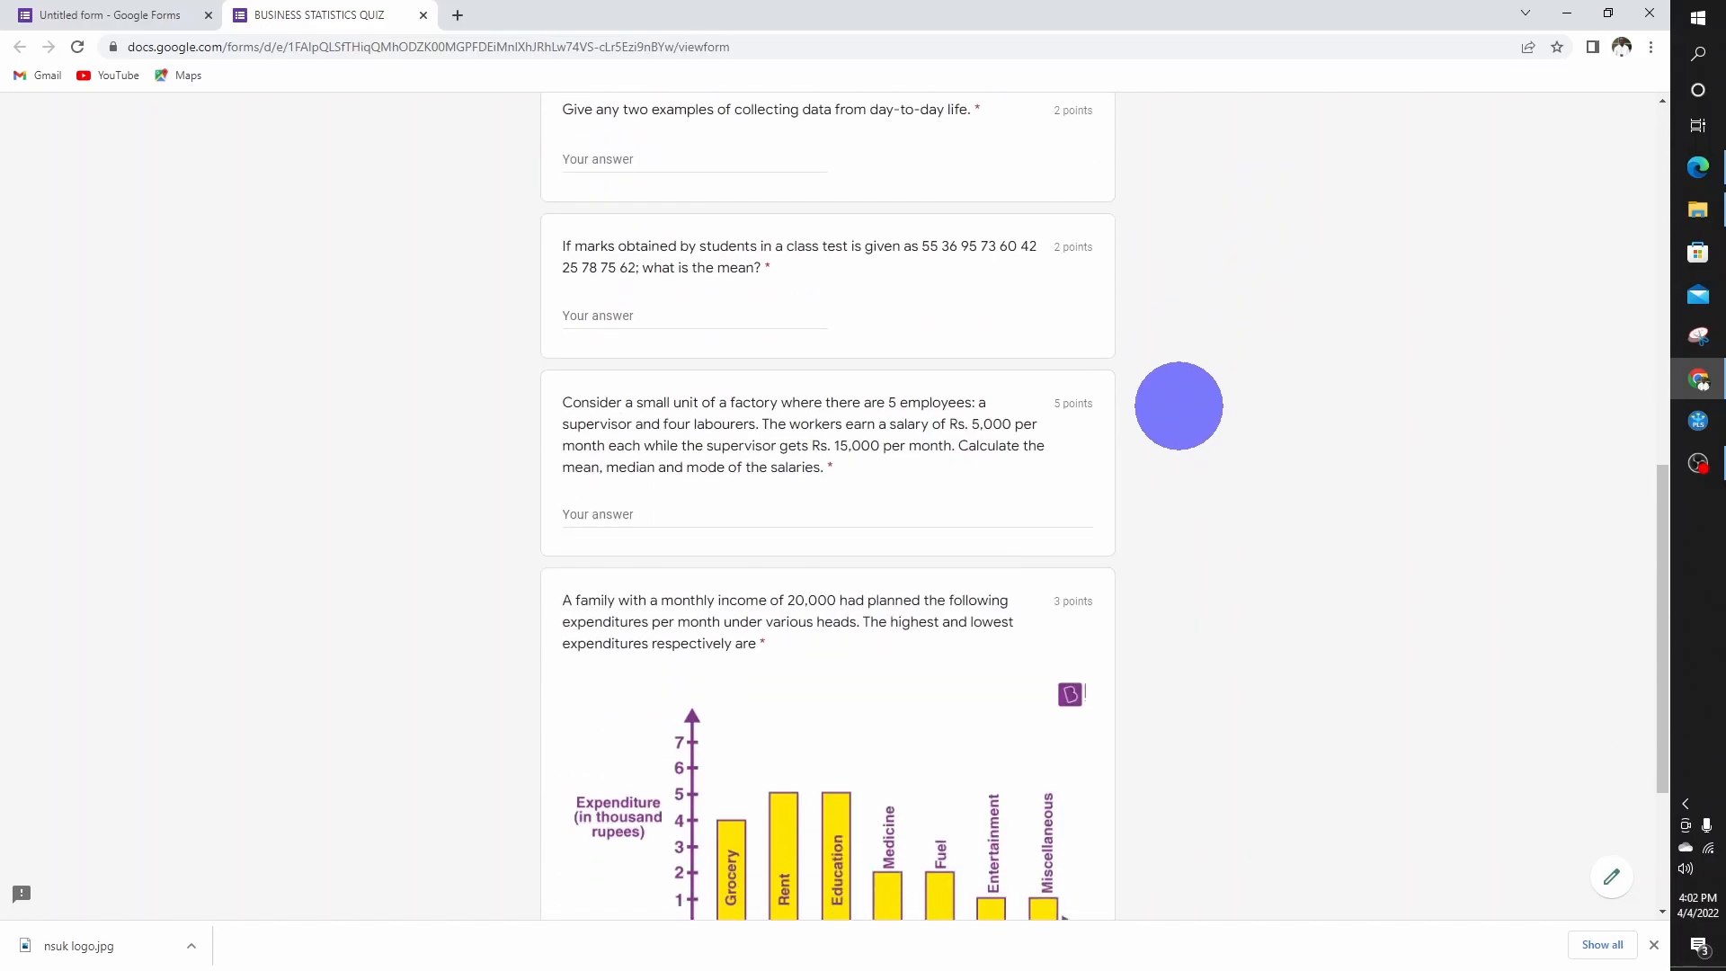
scroll(1179, 404, up, 12)
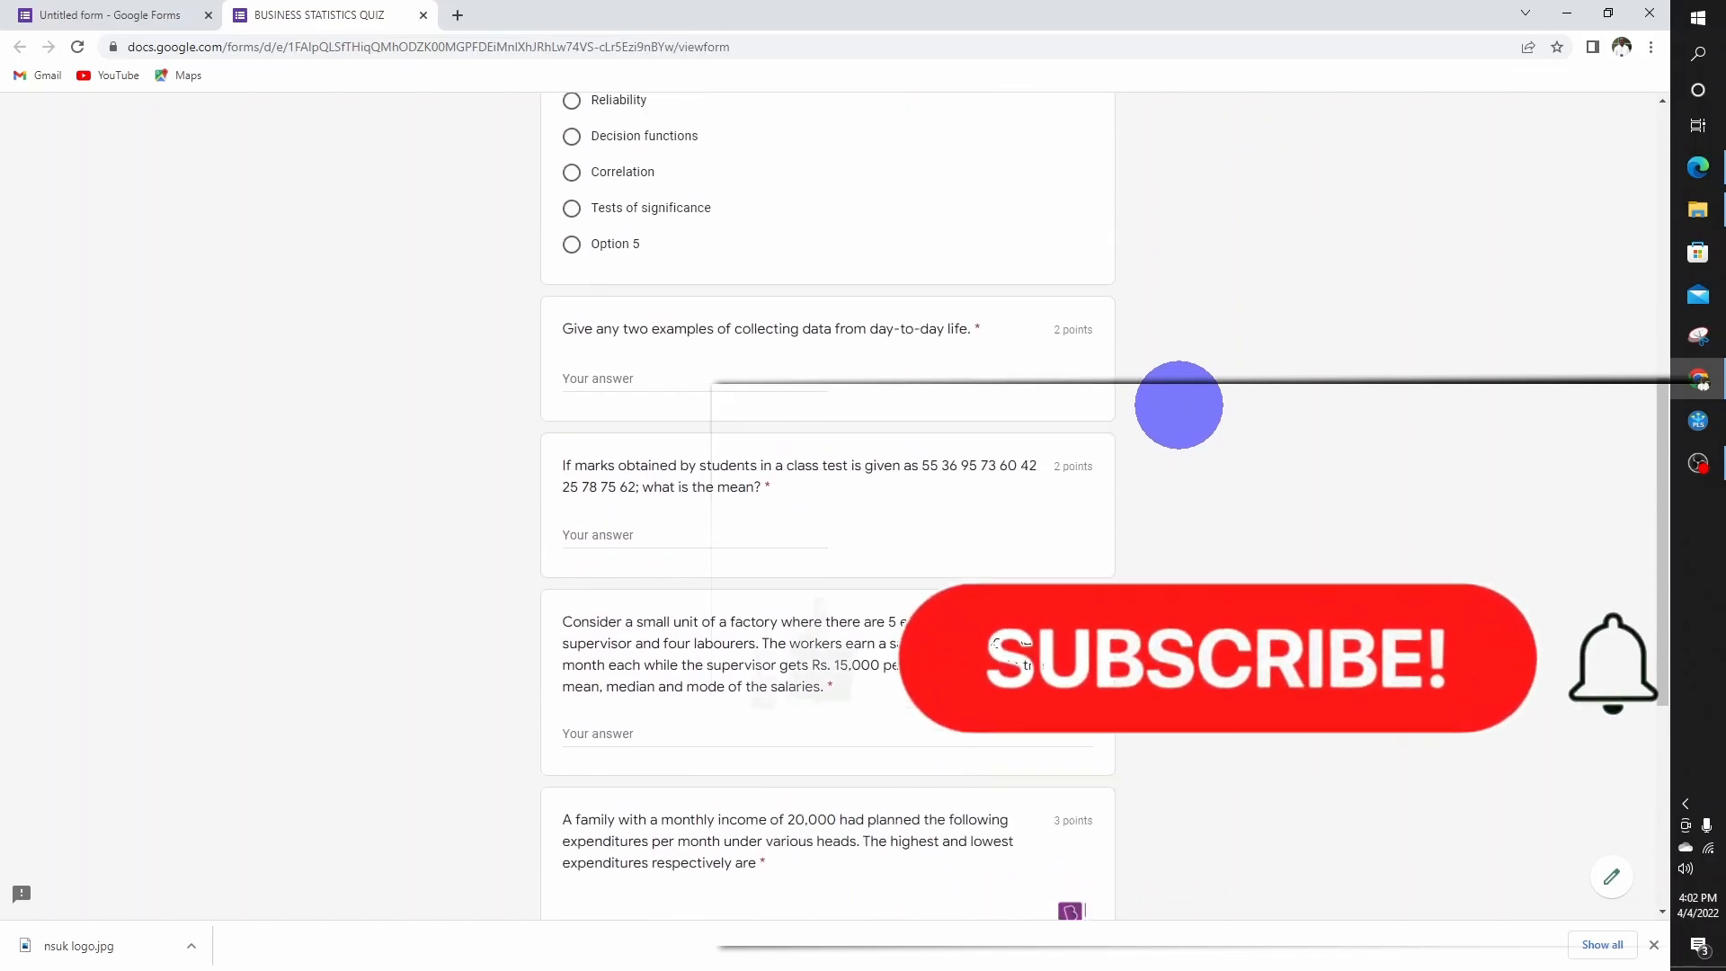
scroll(1183, 398, down, 5)
scroll(1183, 398, down, 6)
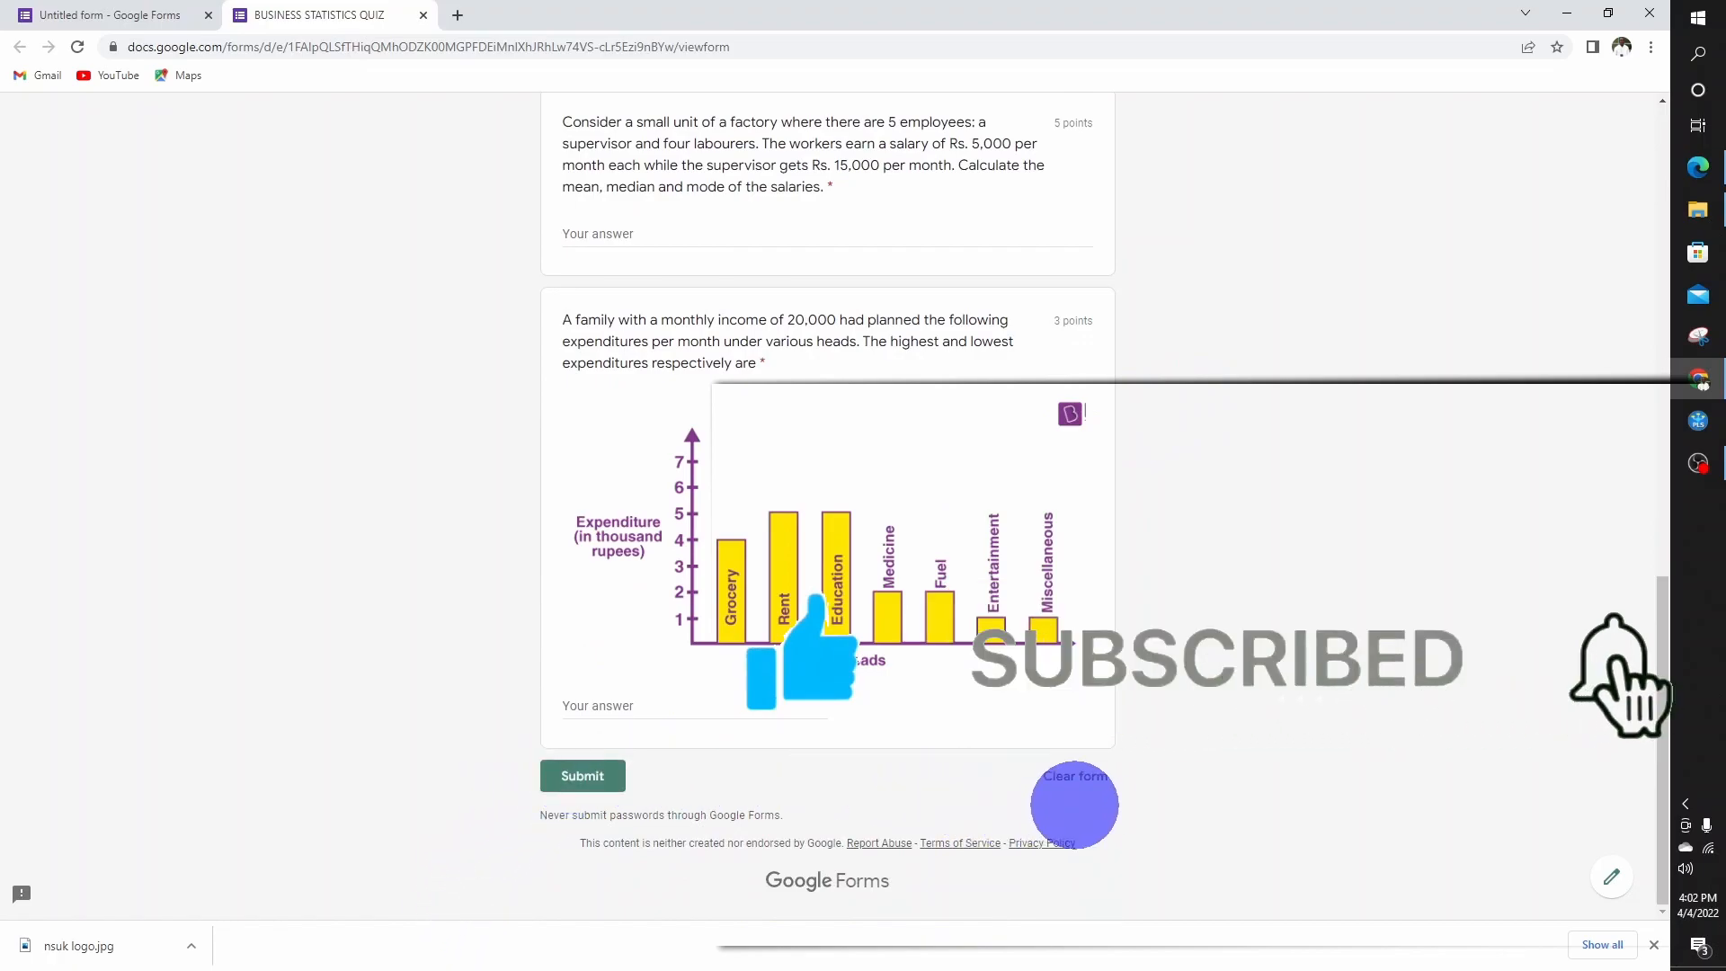
scroll(1244, 644, up, 12)
scroll(1248, 619, up, 2)
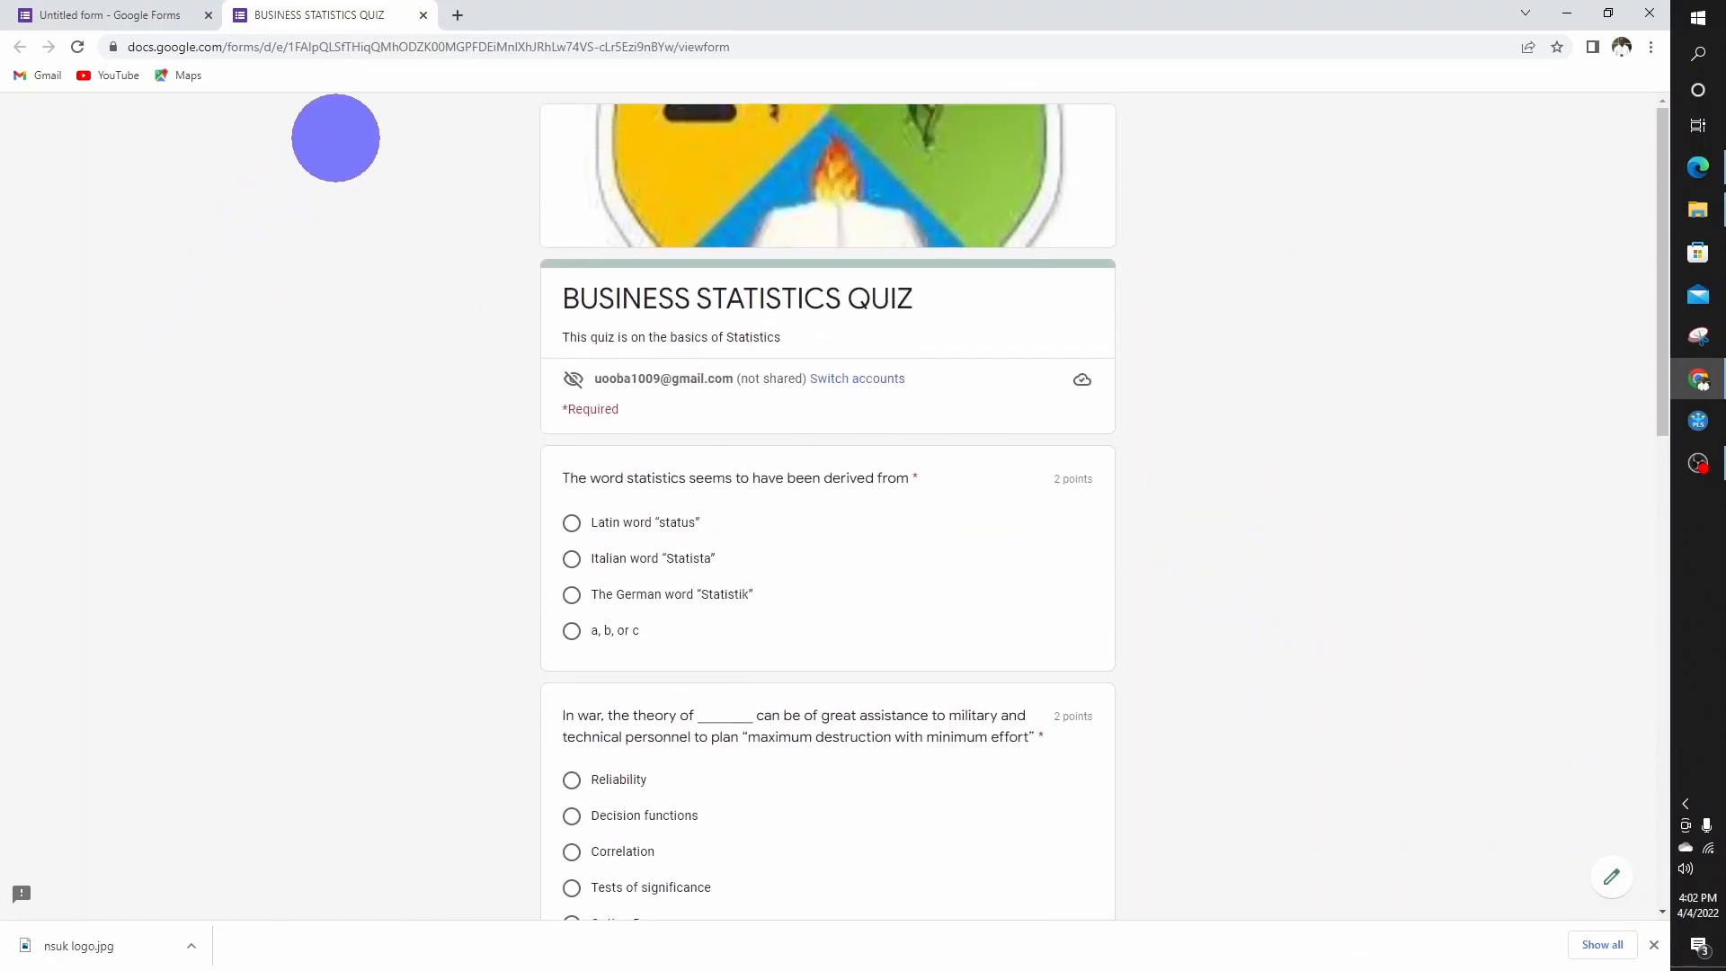
click(422, 16)
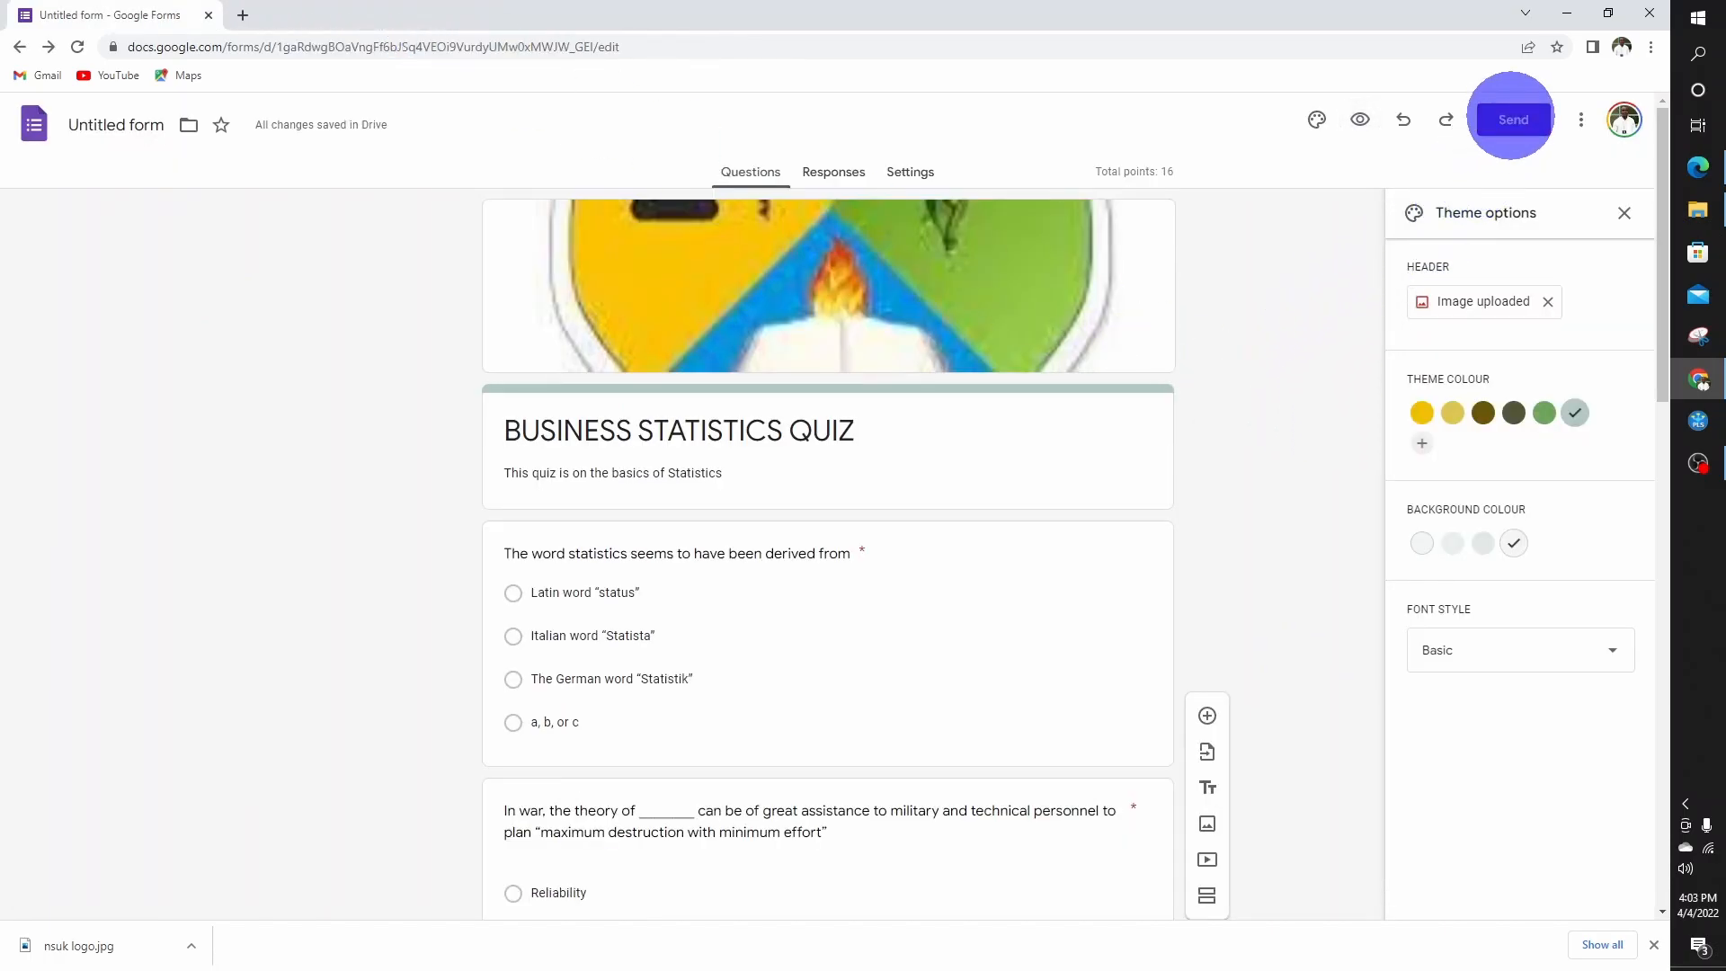
Copy the form's sharing link with a shortened URL, view the HTML embed option, and close the sending options
click(1513, 120)
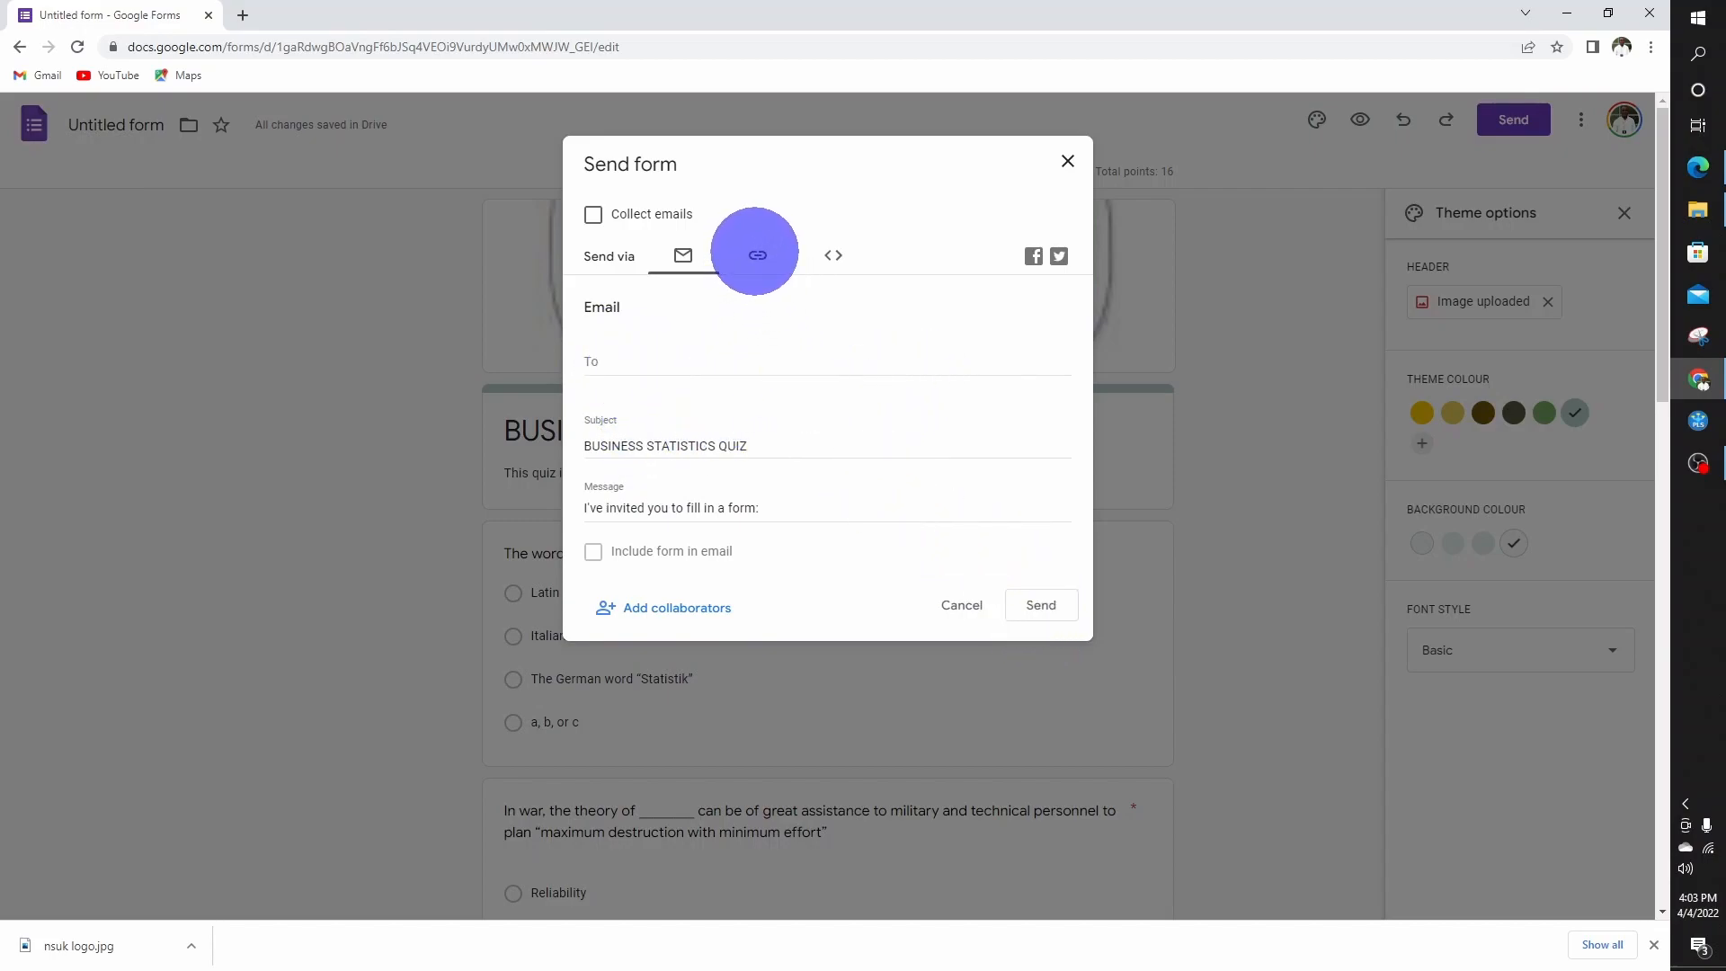
click(756, 255)
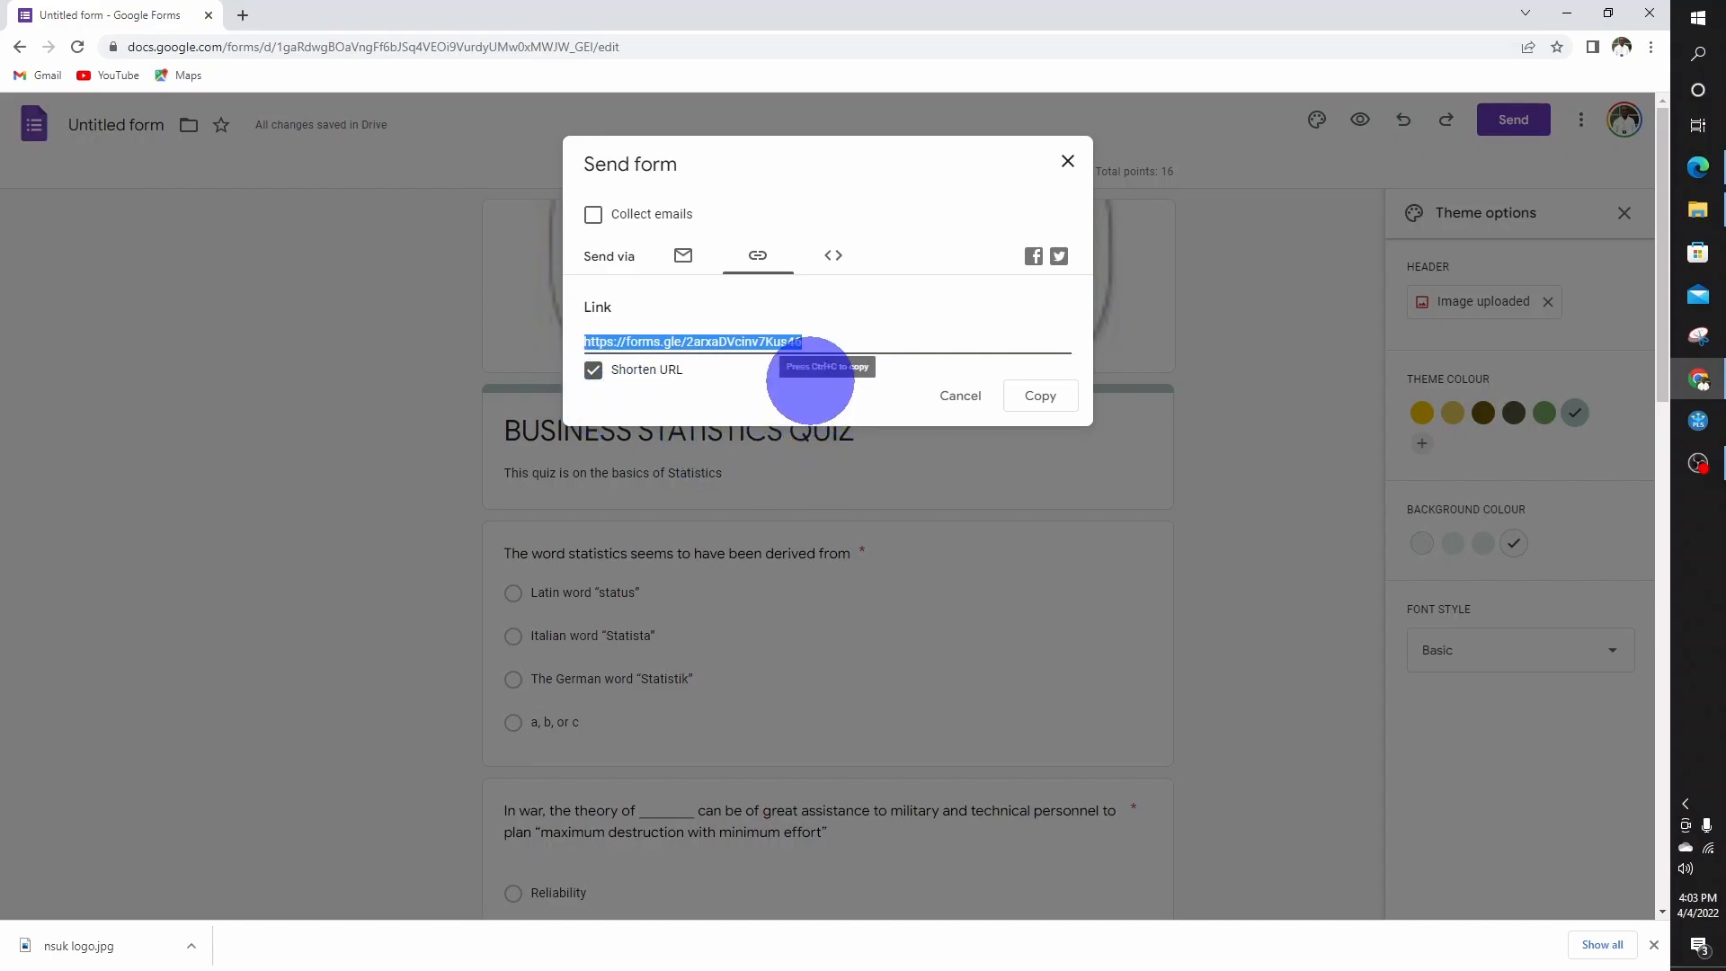
click(1043, 397)
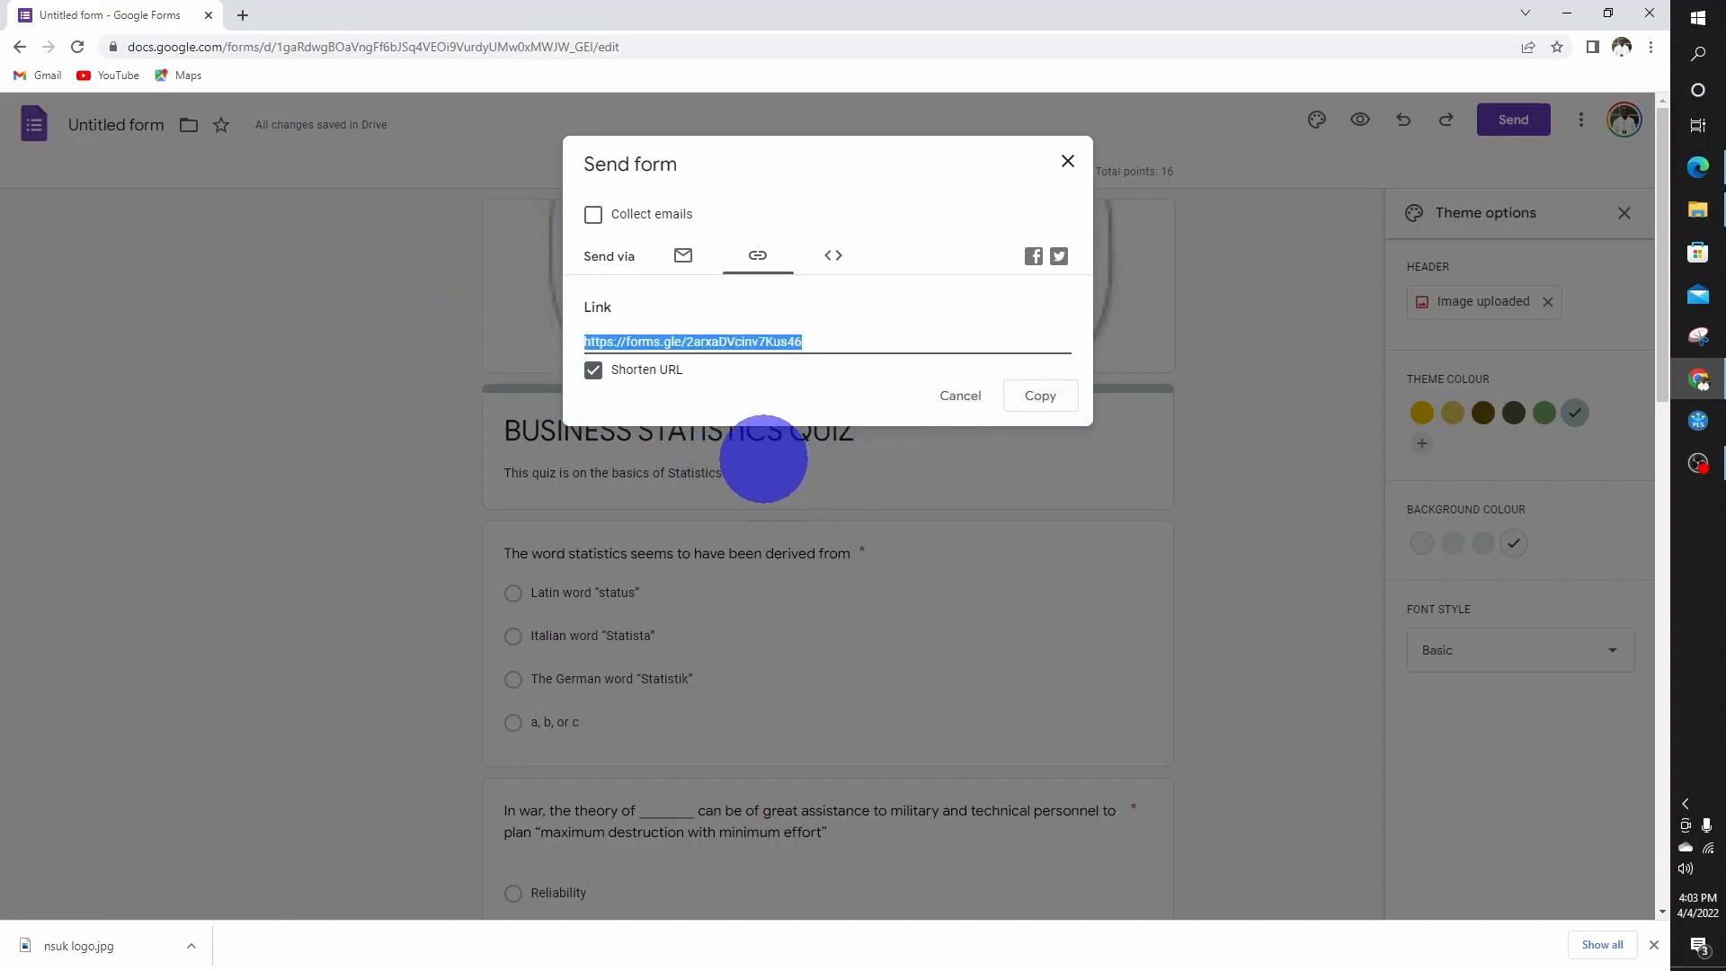
click(833, 255)
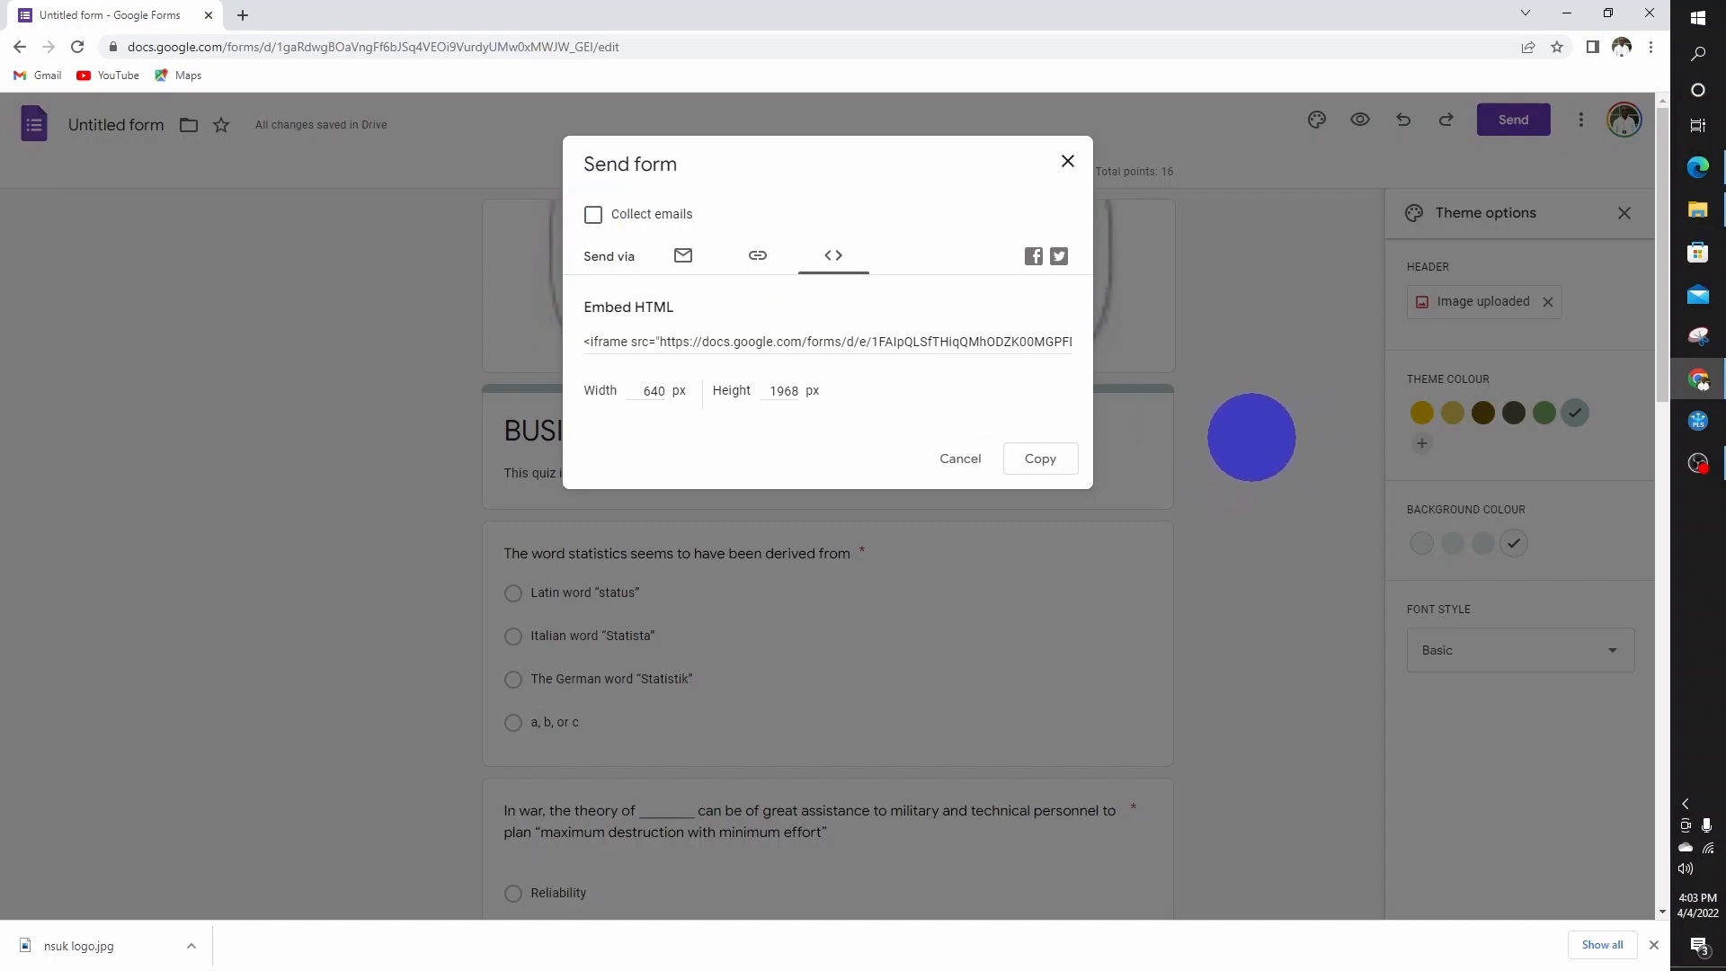
click(1068, 162)
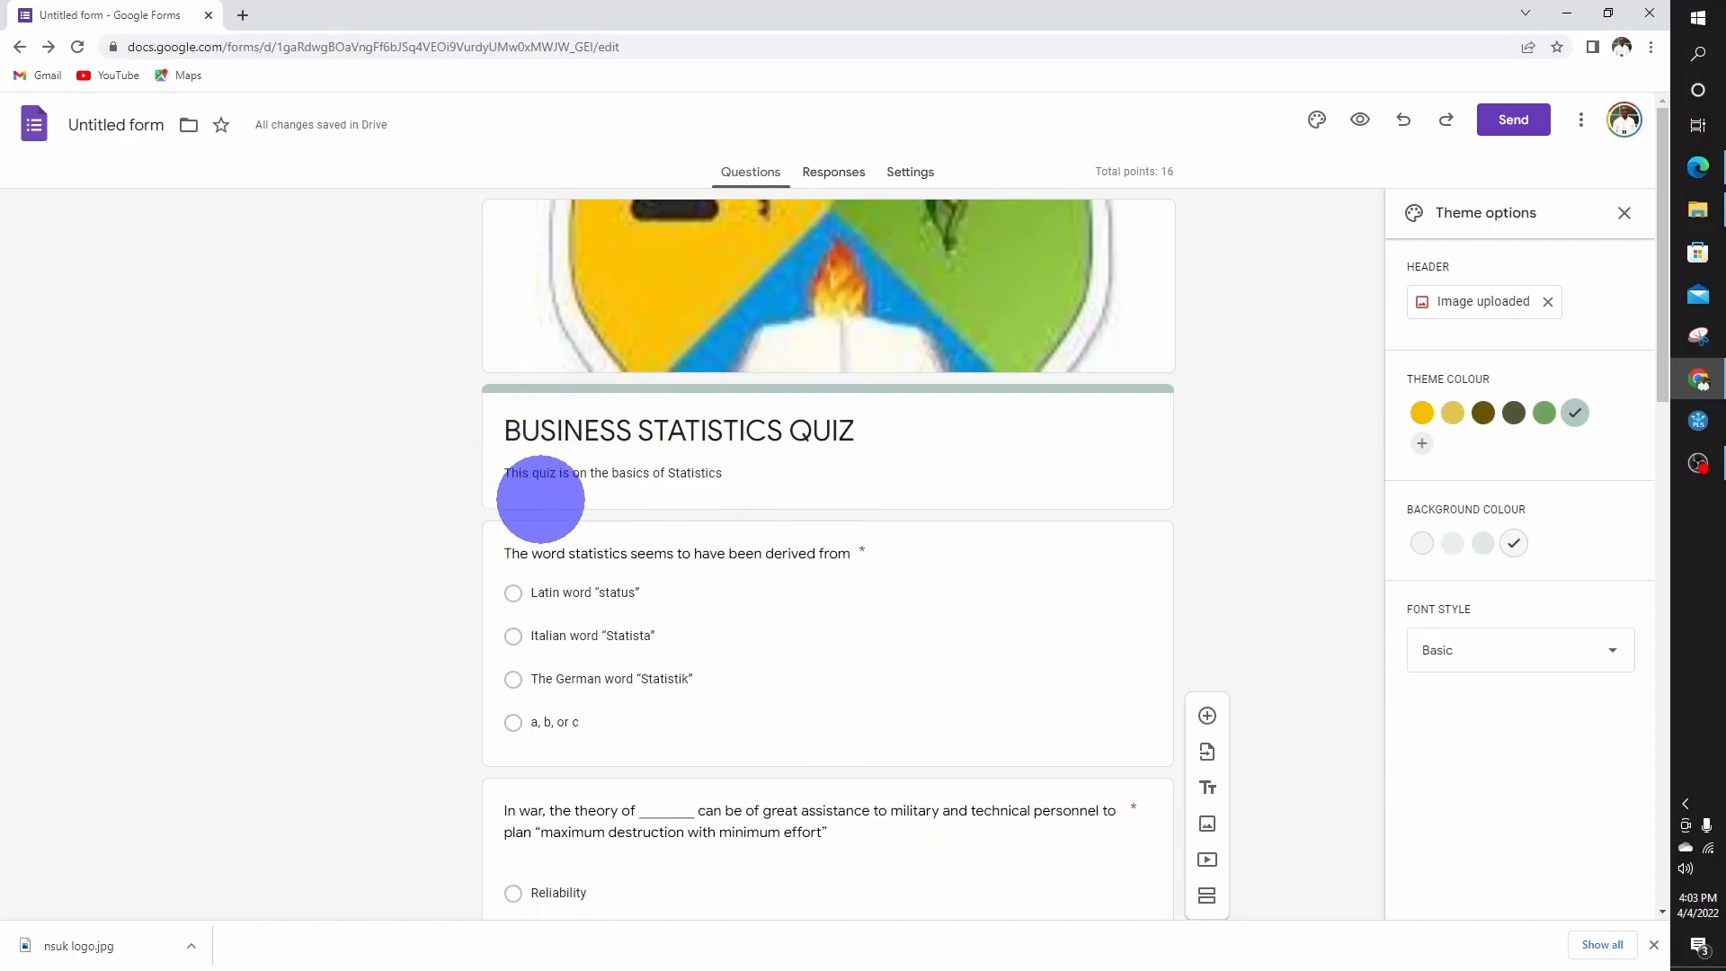
Stop the form from accepting responses and re-enable accepting them
click(845, 170)
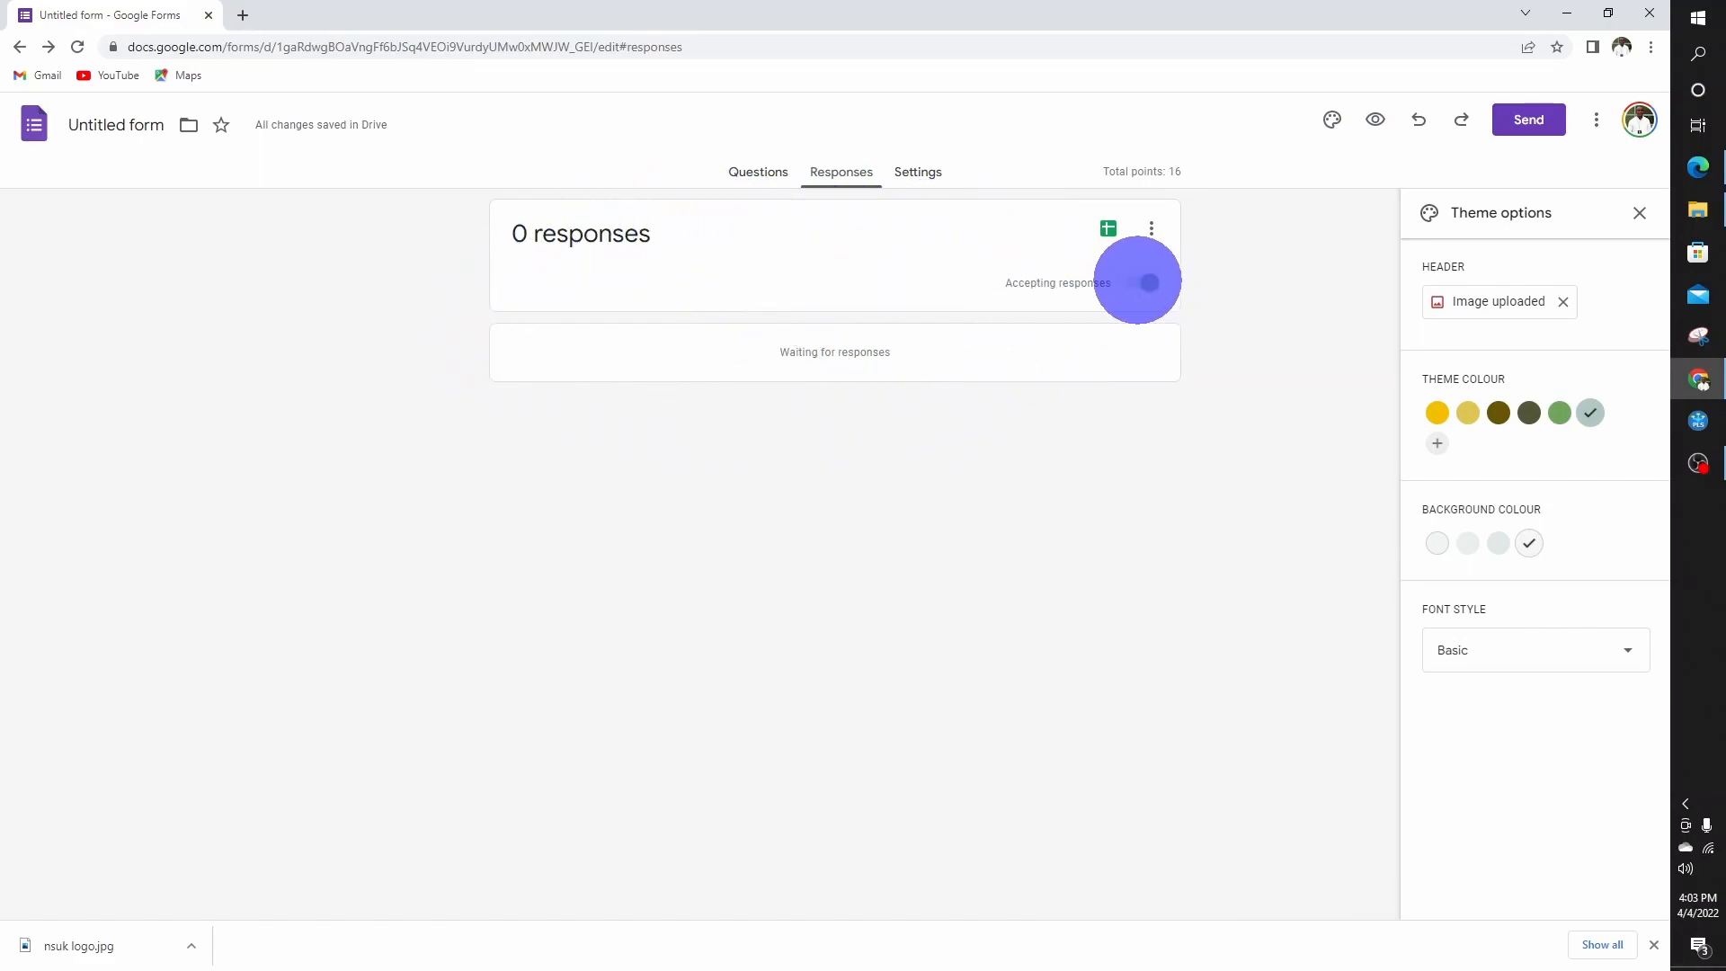
click(1145, 282)
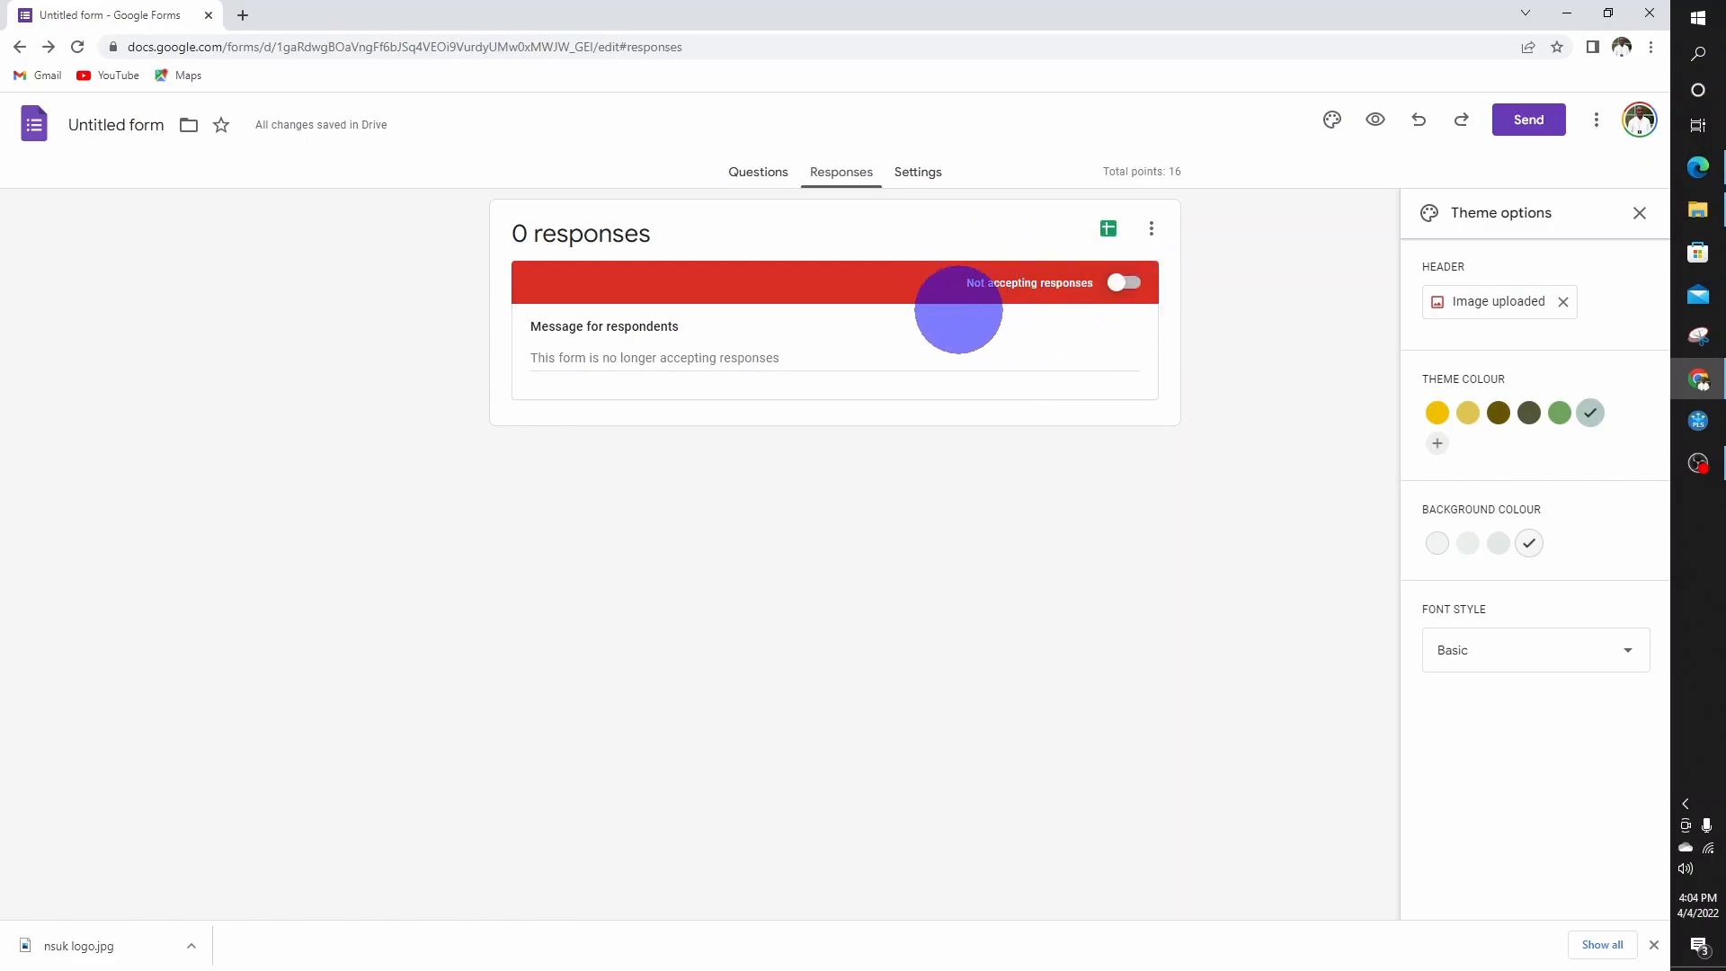
click(1125, 283)
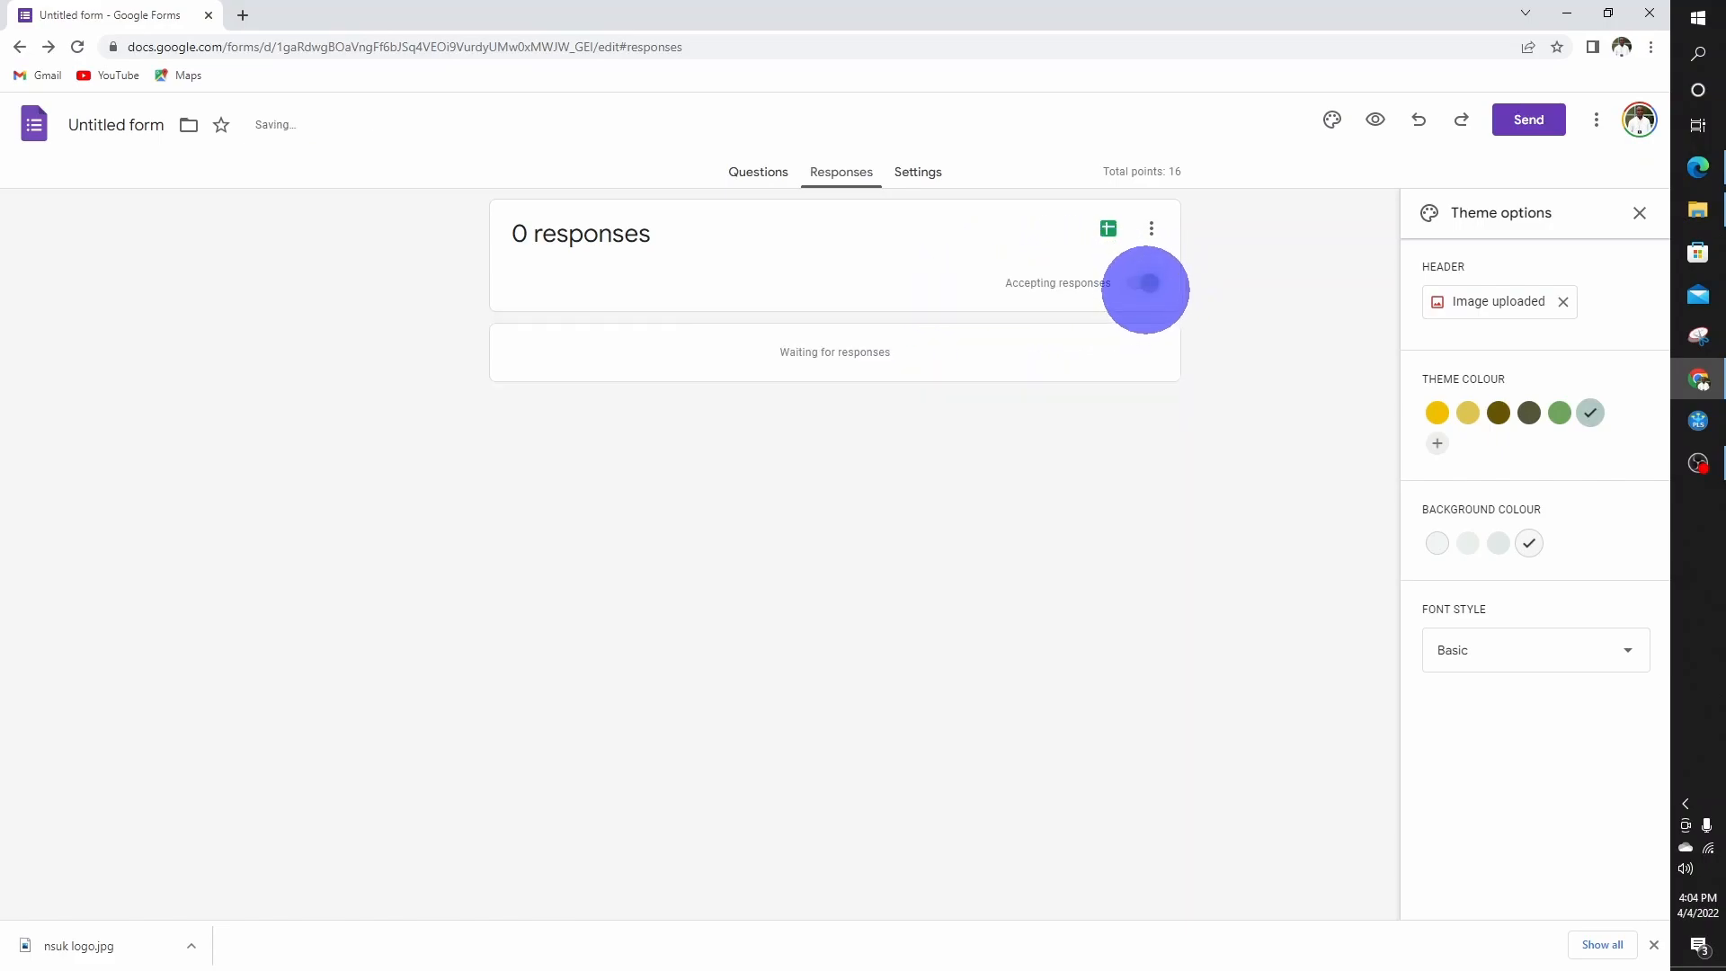